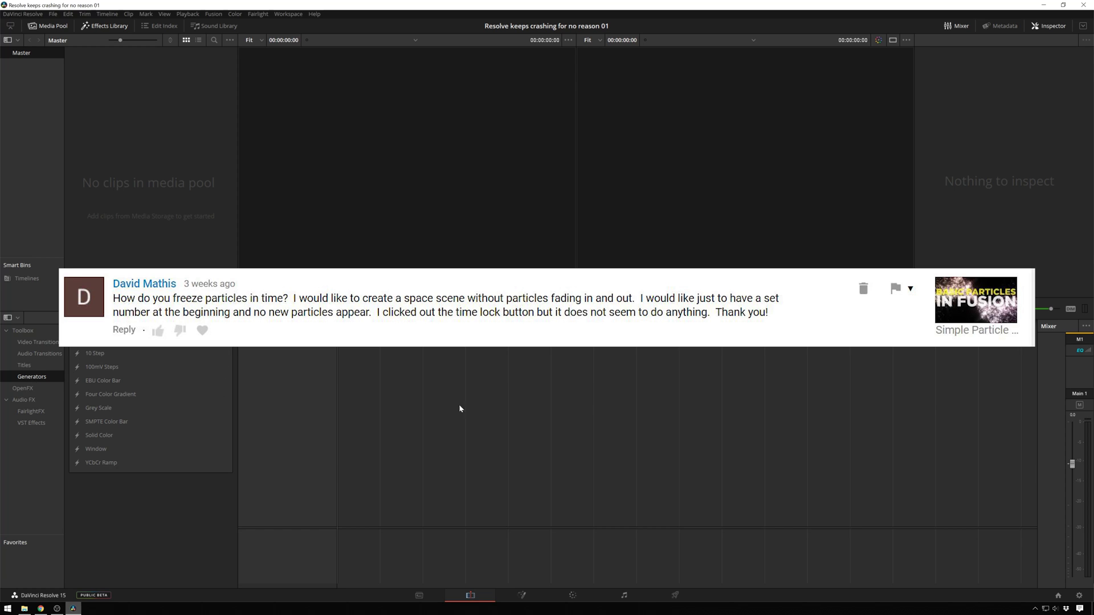
- Create a new empty timeline and place a Solid Color generator at the start of Video 1
key(ctrl+n)
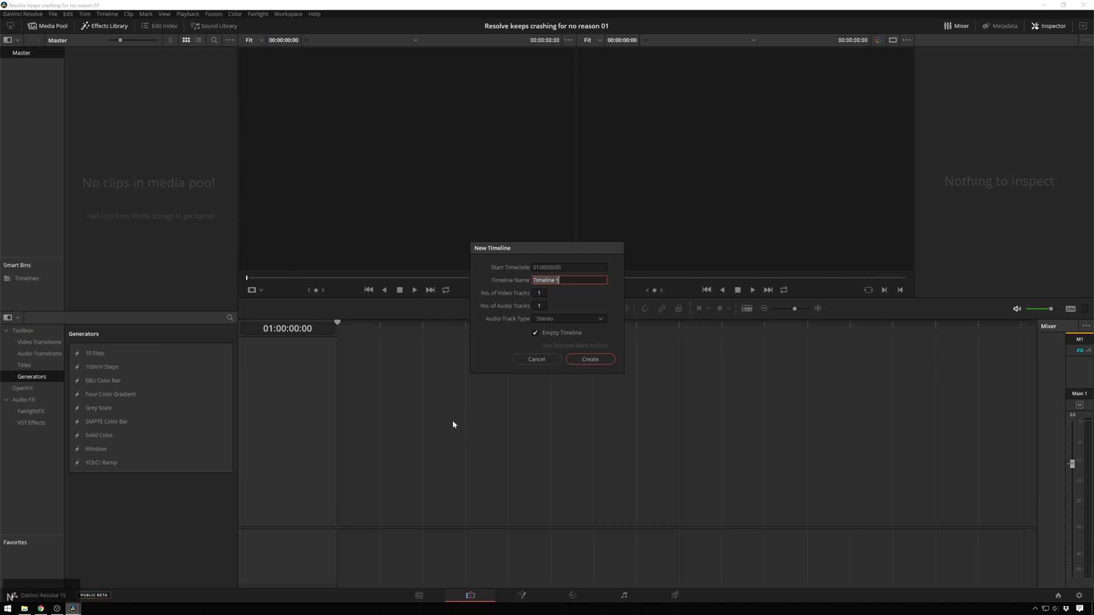
key(KP_Enter)
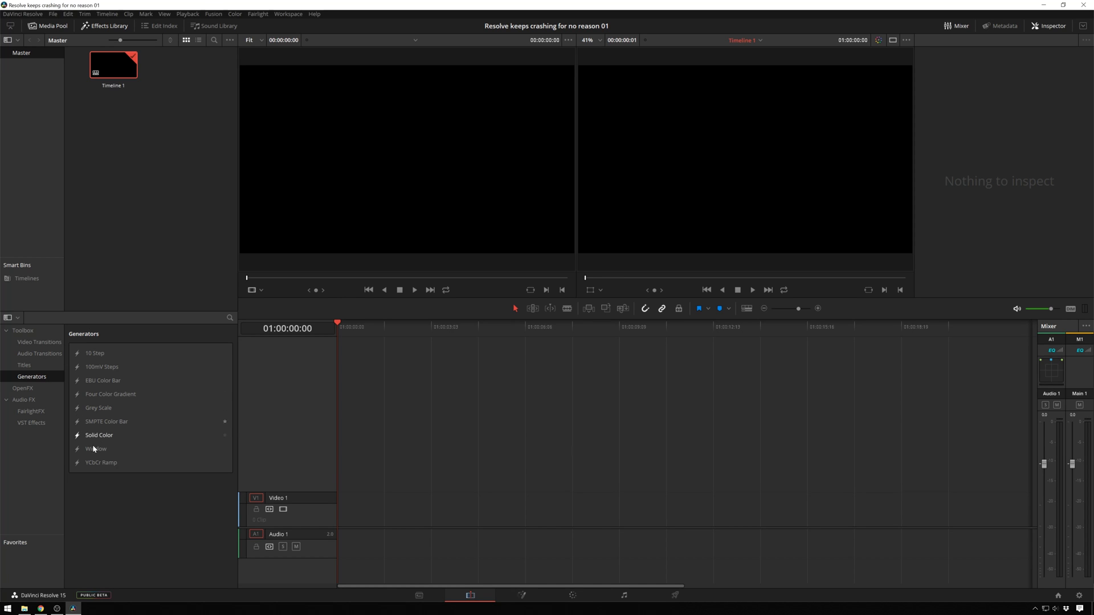
drag(95, 434, 363, 509)
click(423, 497)
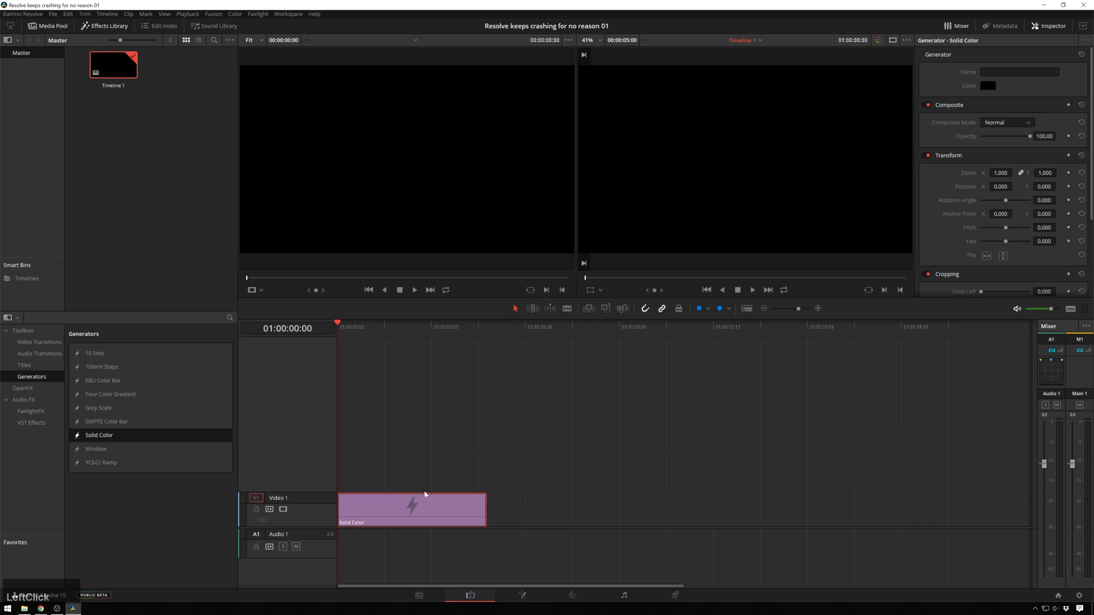
- Turn the Solid Color clip into a compound clip with the default name and open it on the Fusion page
right_click(383, 504)
click(423, 386)
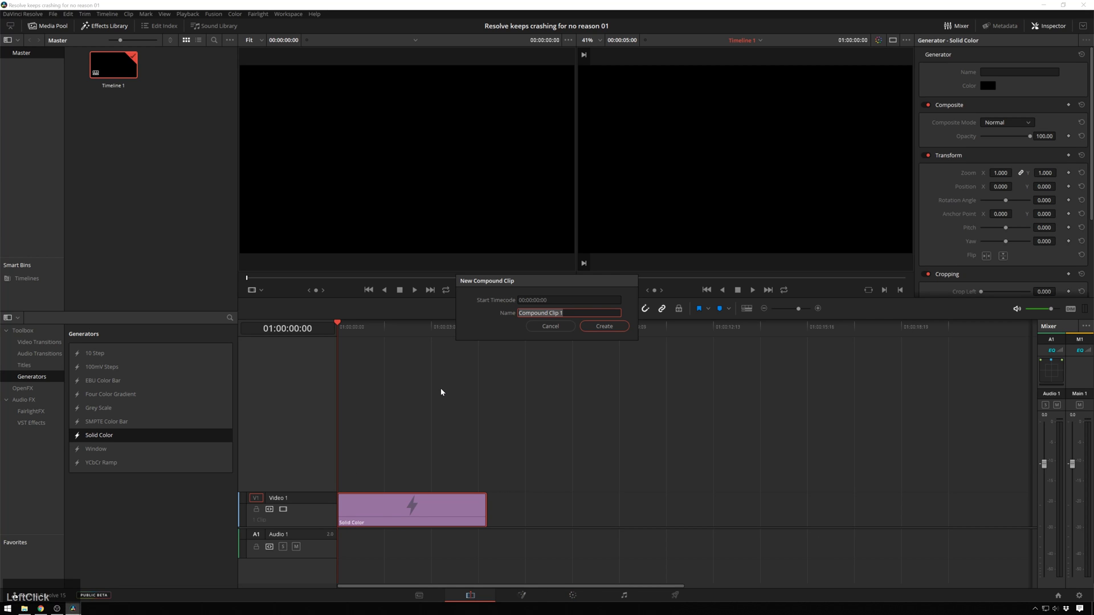
key(Return)
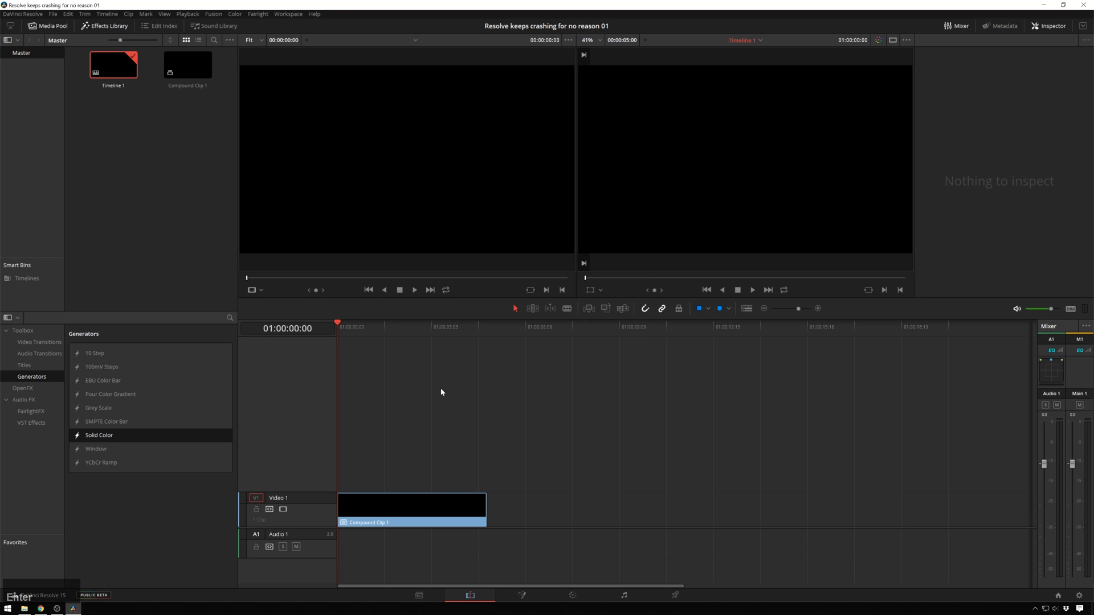
click(437, 512)
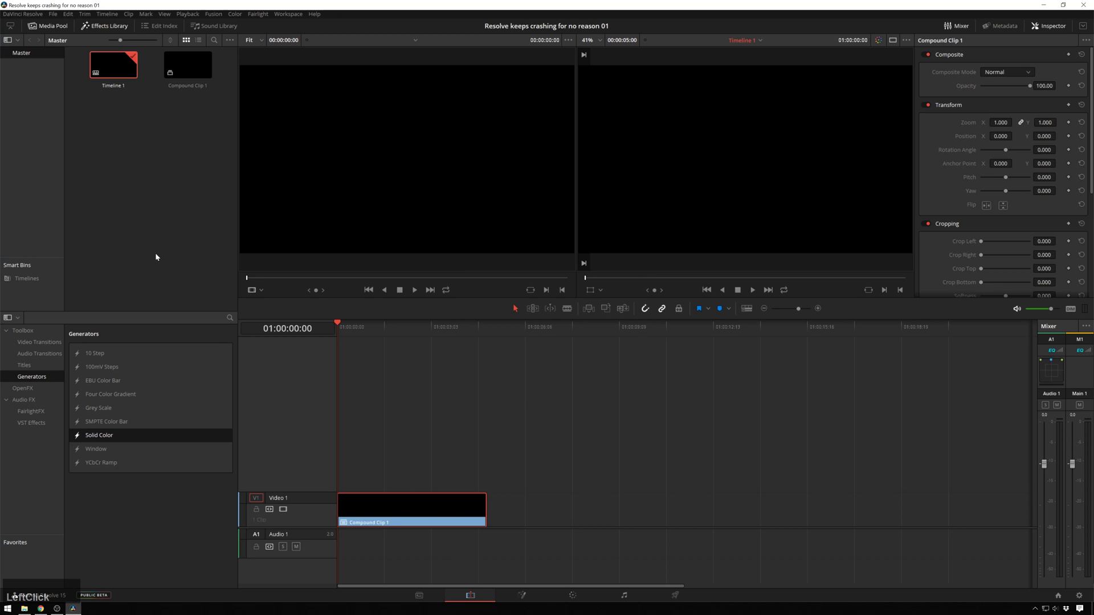
click(522, 596)
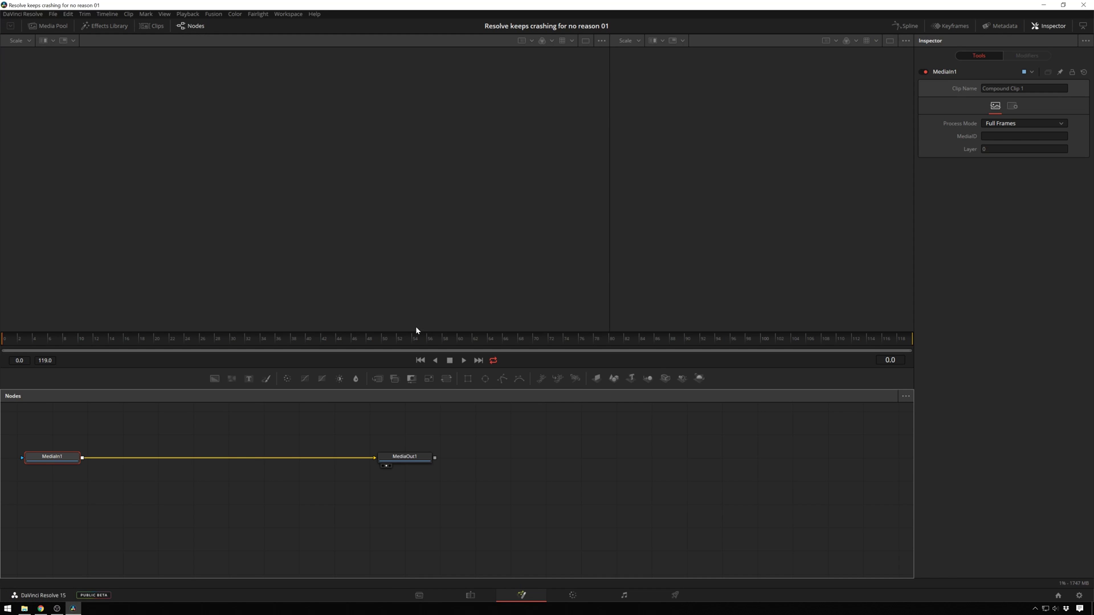
- Add a pEmitter node with a pRender node connected after it, and show pRender1 in the first viewer
click(309, 506)
key(space)
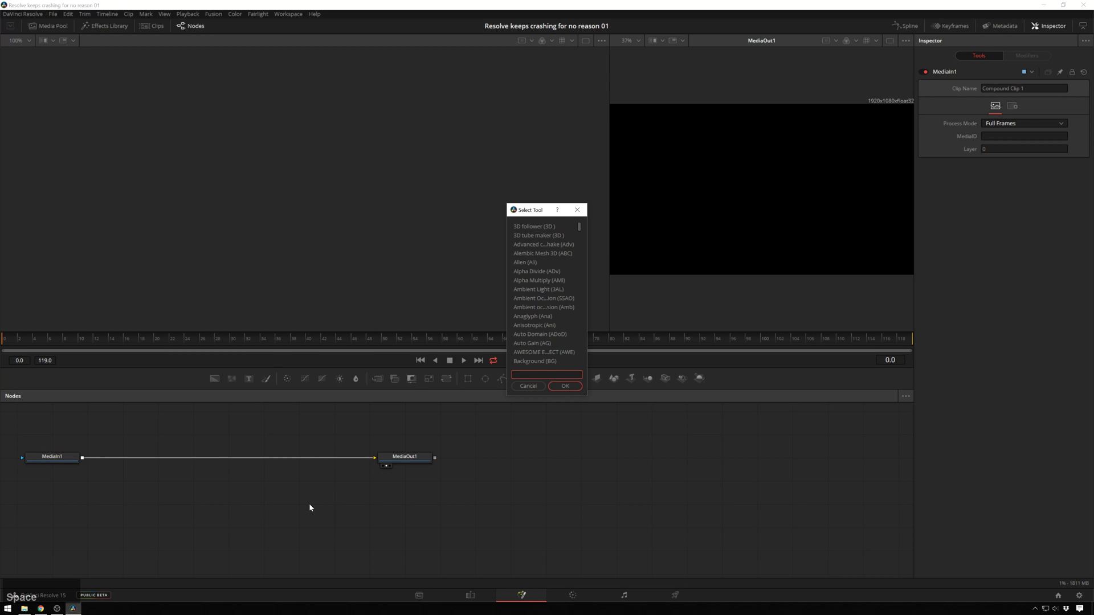
text(pem)
key(Return)
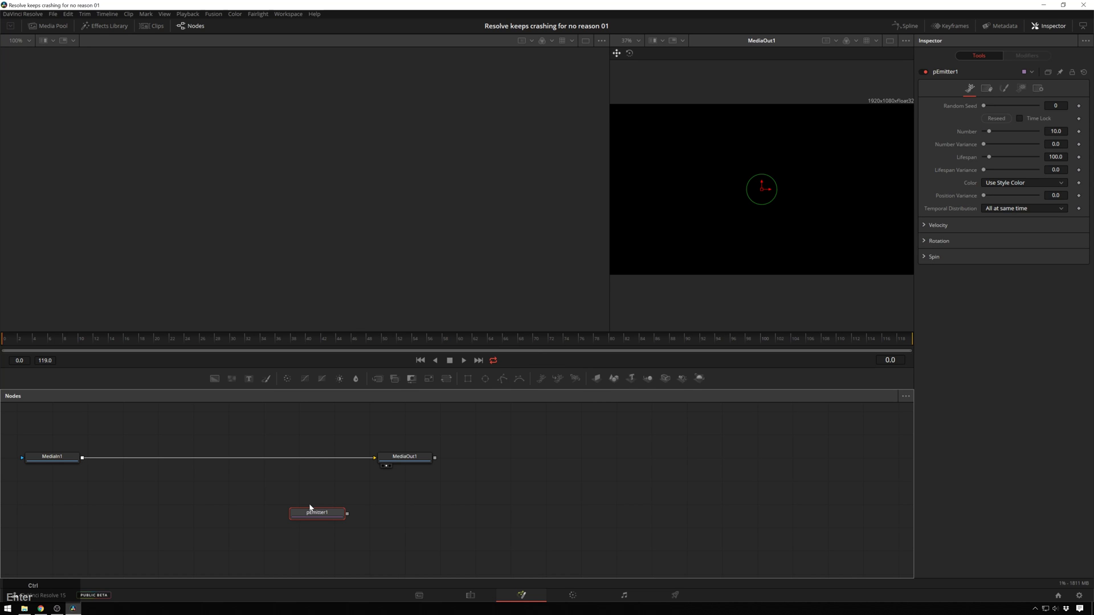
key(ctrl+space)
text(prend)
key(Return)
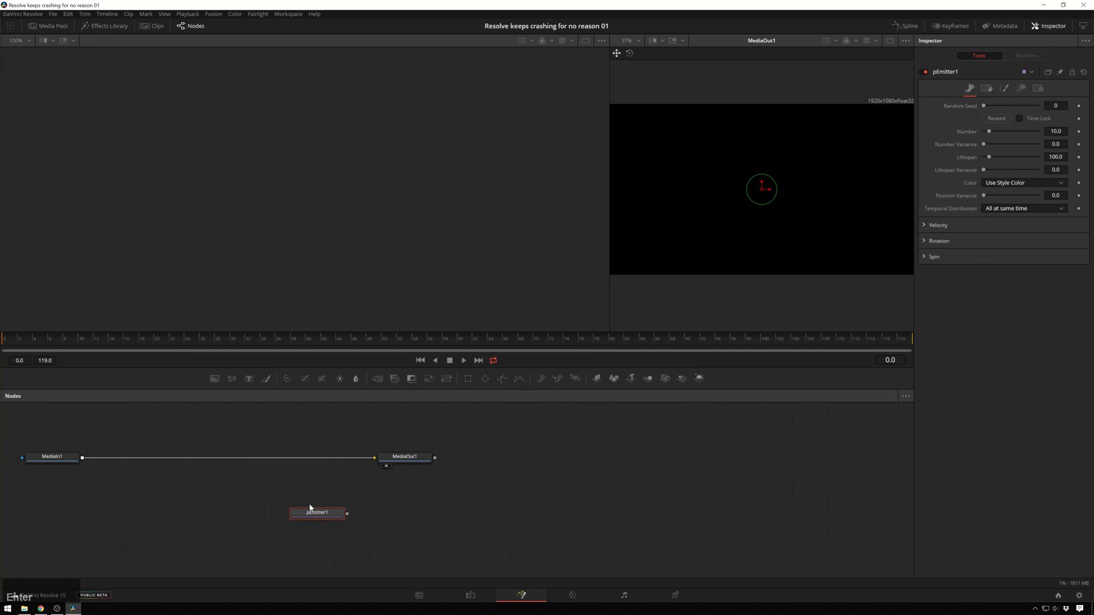
key(1)
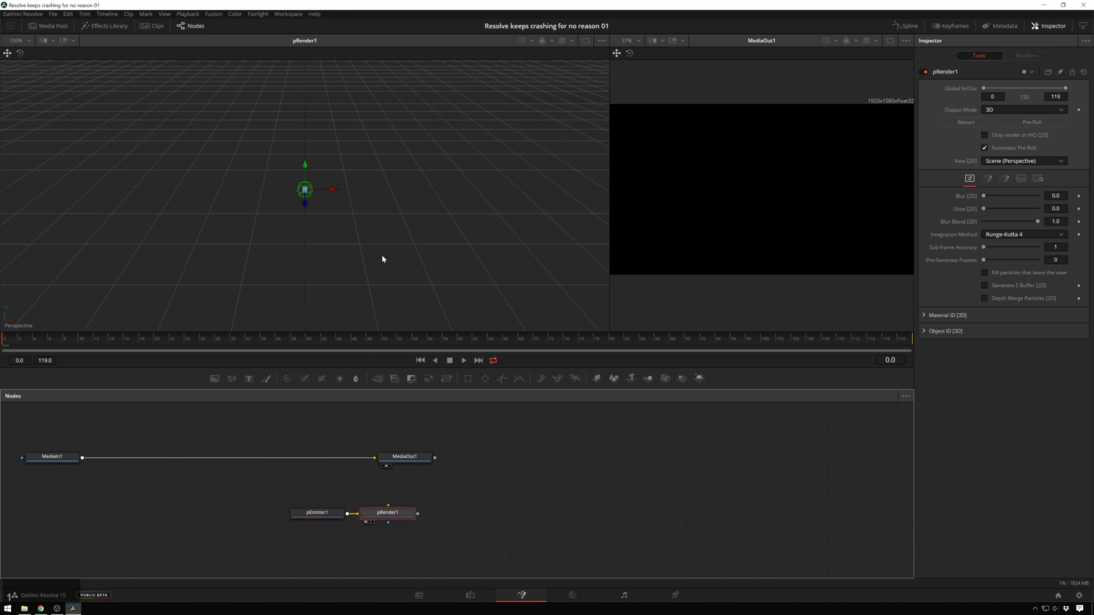
- Play back the default particles of pRender1 in the perspective view, then stop playback
scroll(378, 215, up, 6)
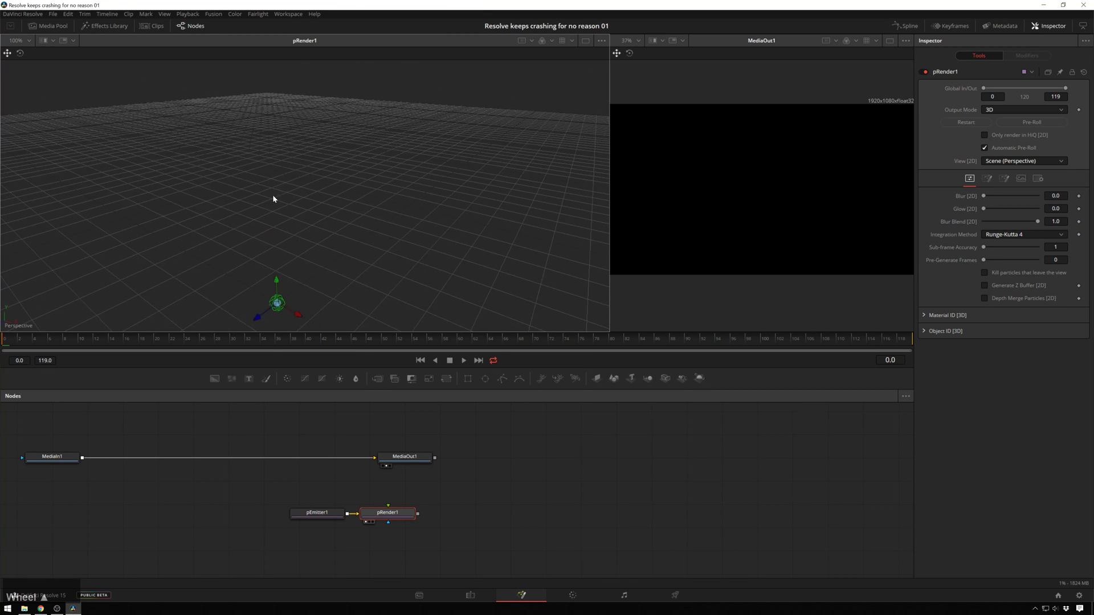
scroll(262, 259, up, 3)
drag(278, 265, 330, 215)
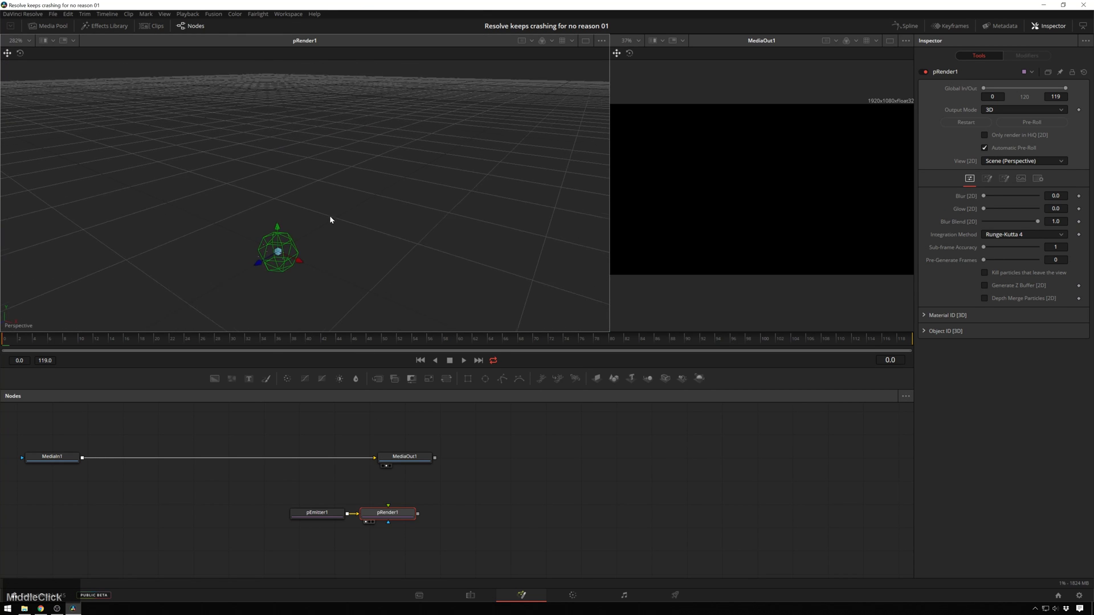
key(space)
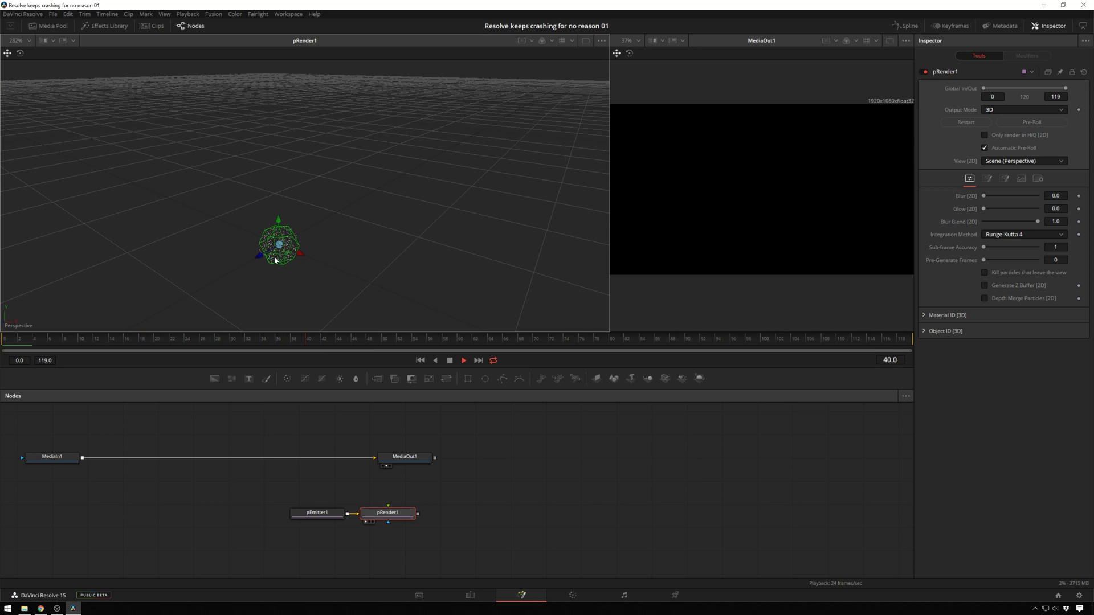
key(space)
- Move pEmitter1 farther from pRender1, set its Number to 1000 and keyframe that value at the current frame
drag(327, 515, 253, 518)
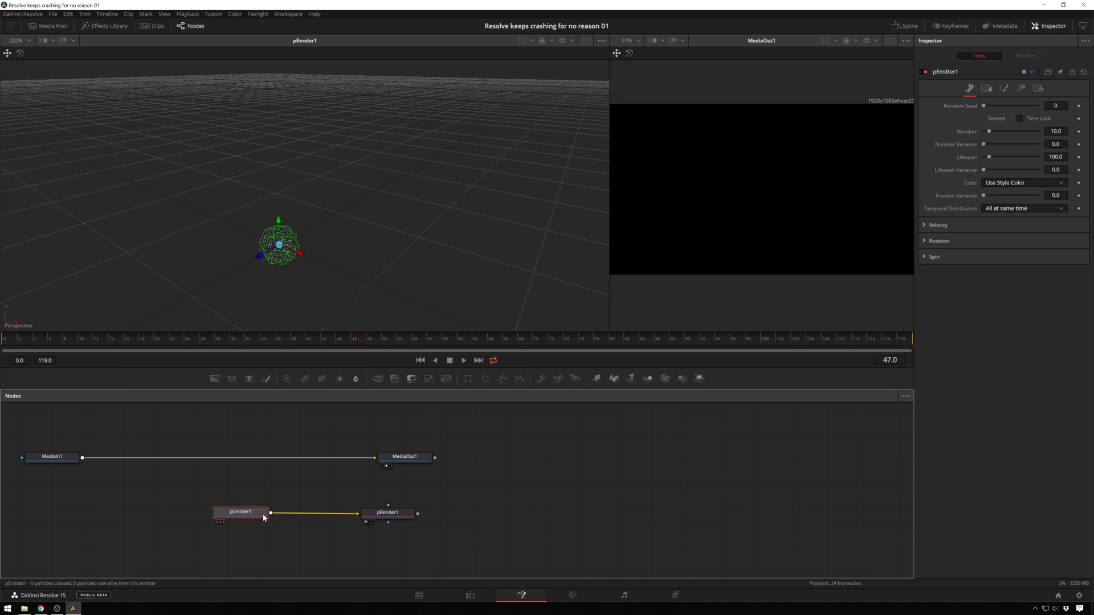
drag(264, 515, 245, 516)
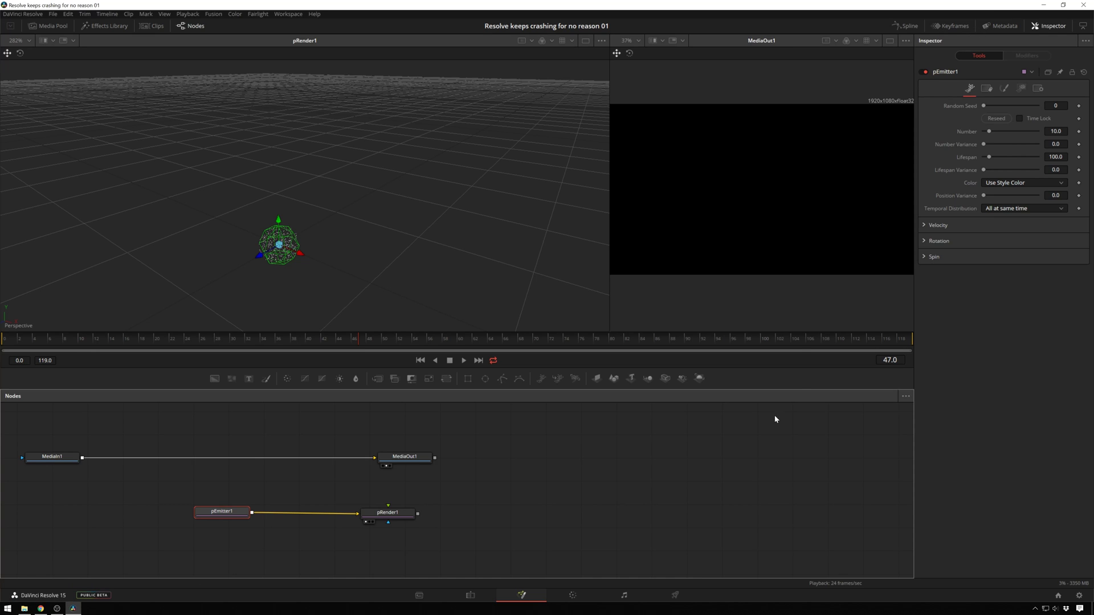
click(1054, 131)
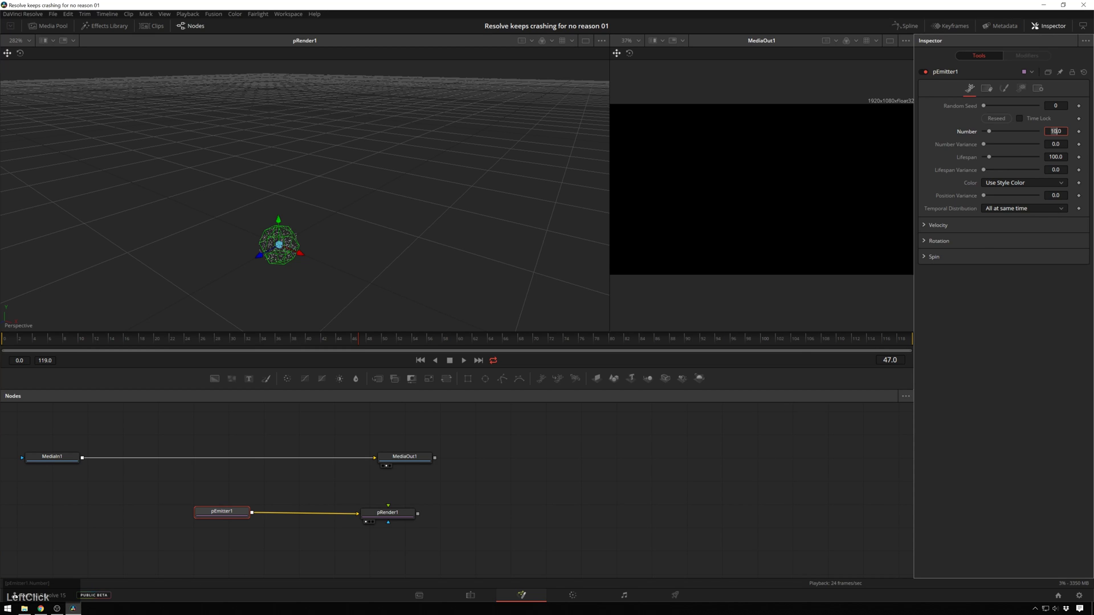
text(00)
key(KP_Enter)
click(1079, 133)
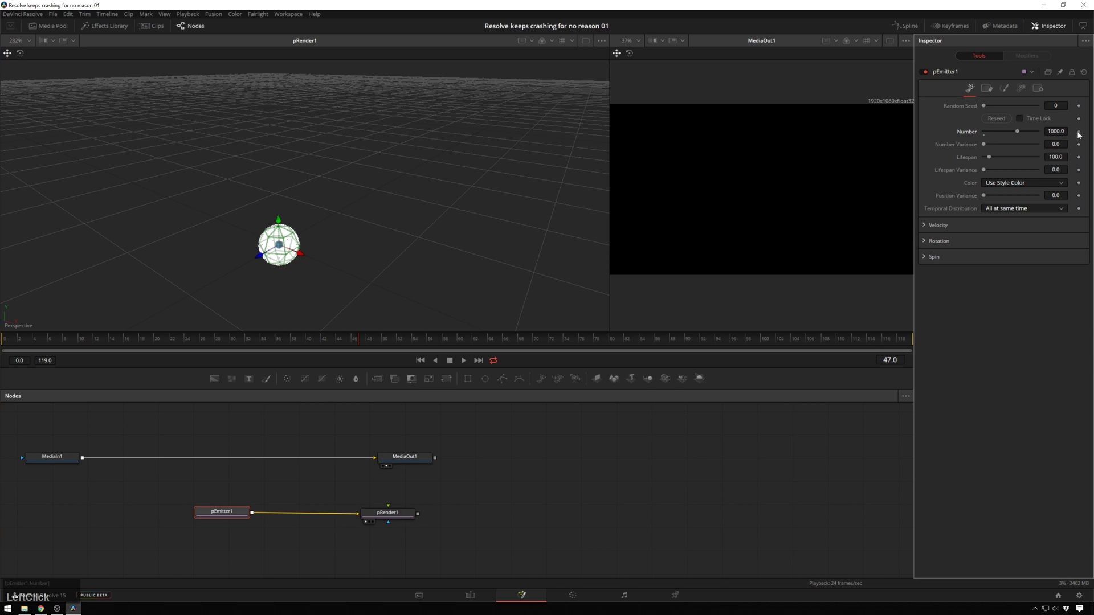
- Keyframe the emitter's Number at 0 on frame 1
click(12, 340)
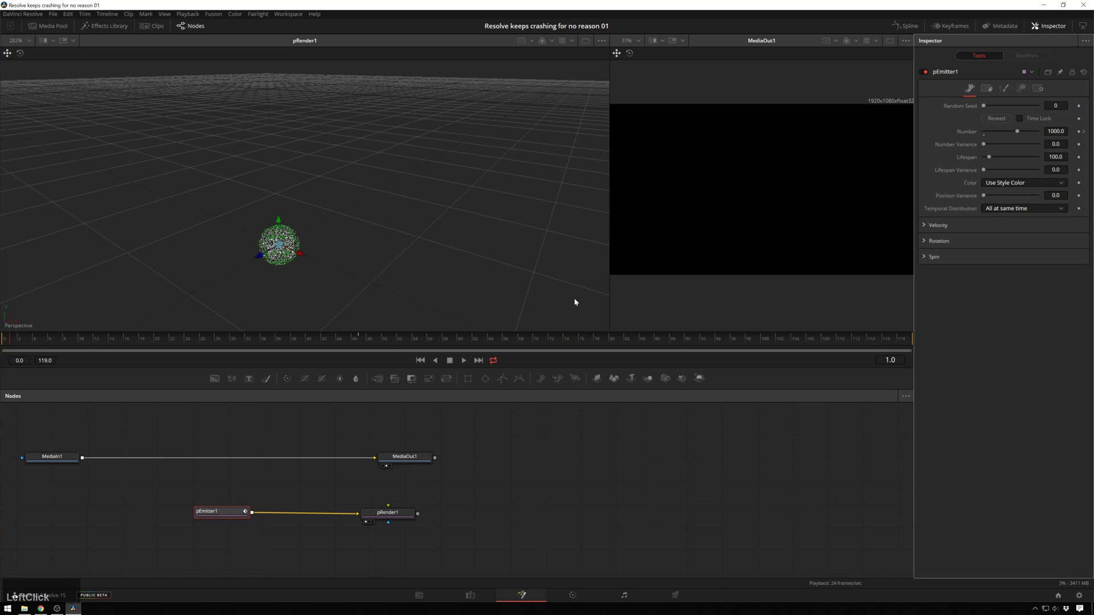
text(0)
key(KP_Enter)
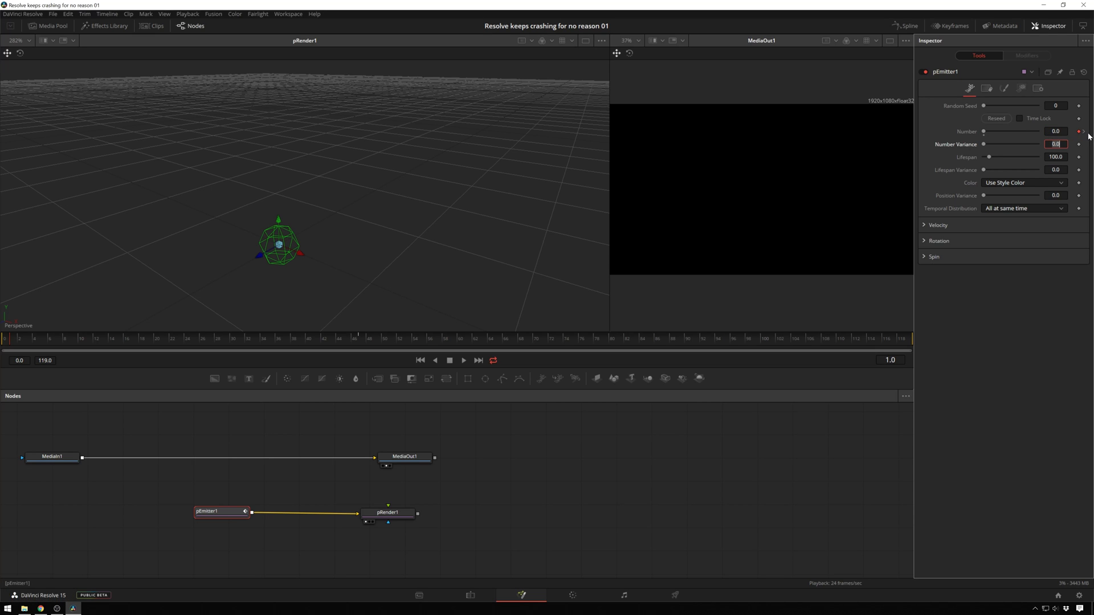
- Keyframe the emitter's Number at 1000 on frame 0
click(1, 341)
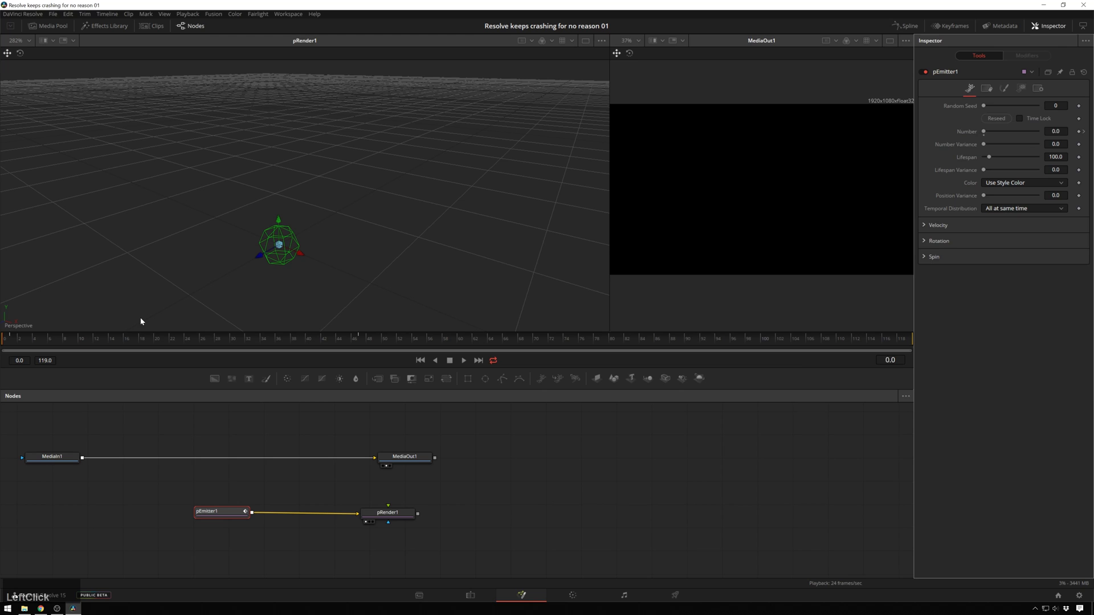
key(space)
click(2, 341)
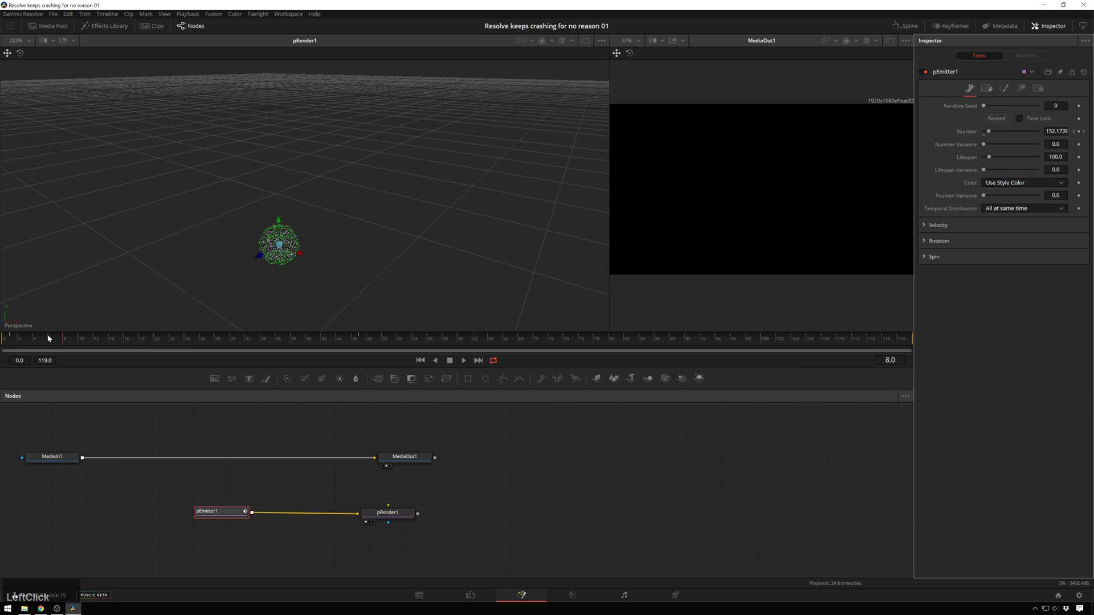
click(1056, 131)
text(1000)
key(Return)
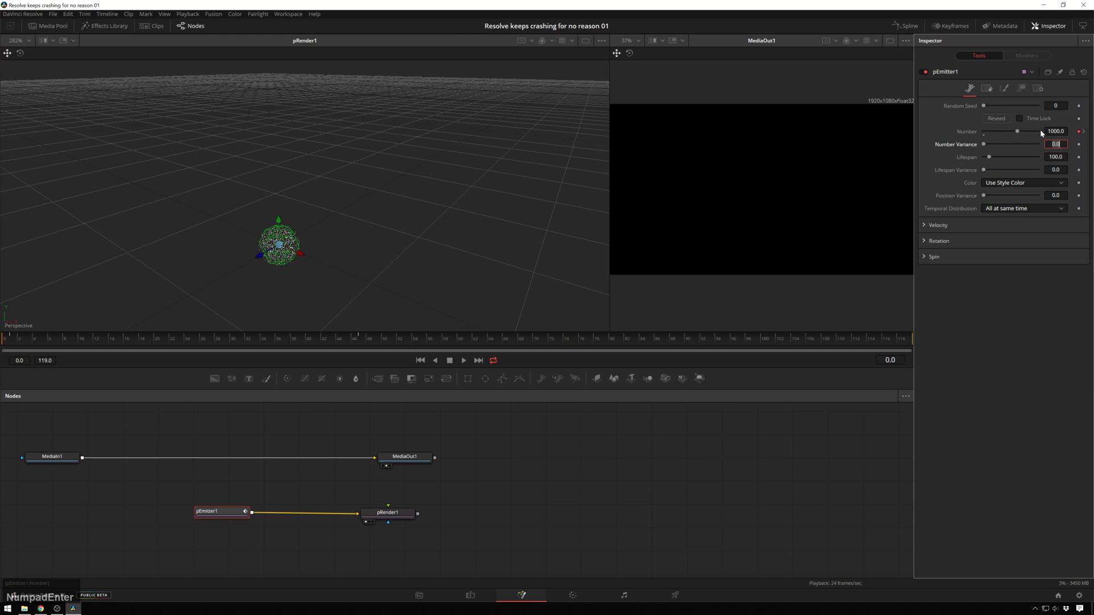
- Check the Number keyframe on frame 1, remove the one on frame 47, and play back the particles
click(10, 343)
click(13, 340)
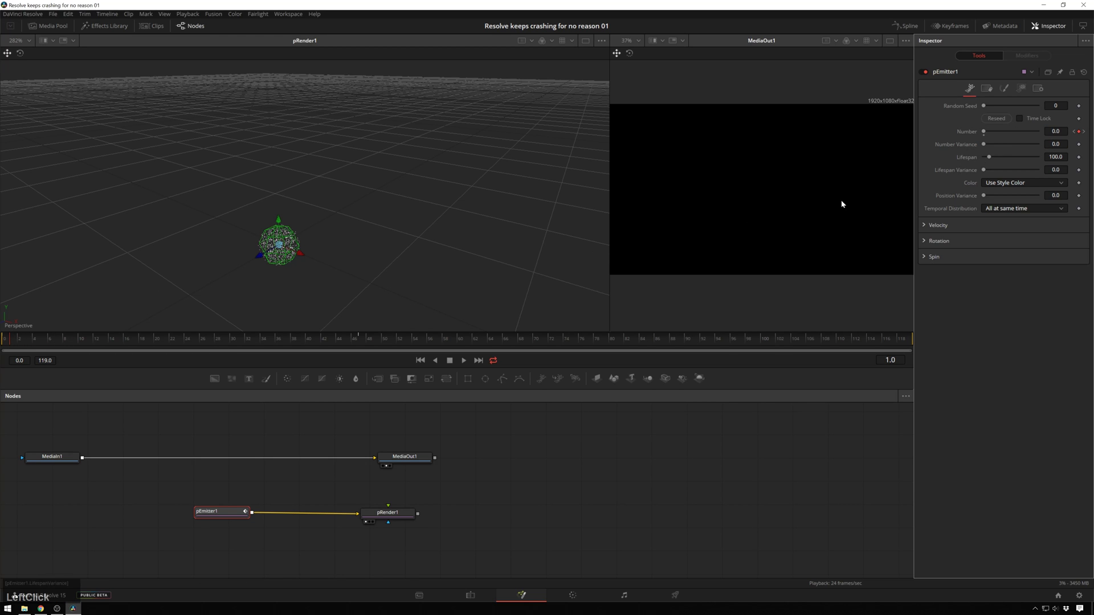
drag(12, 344, 360, 336)
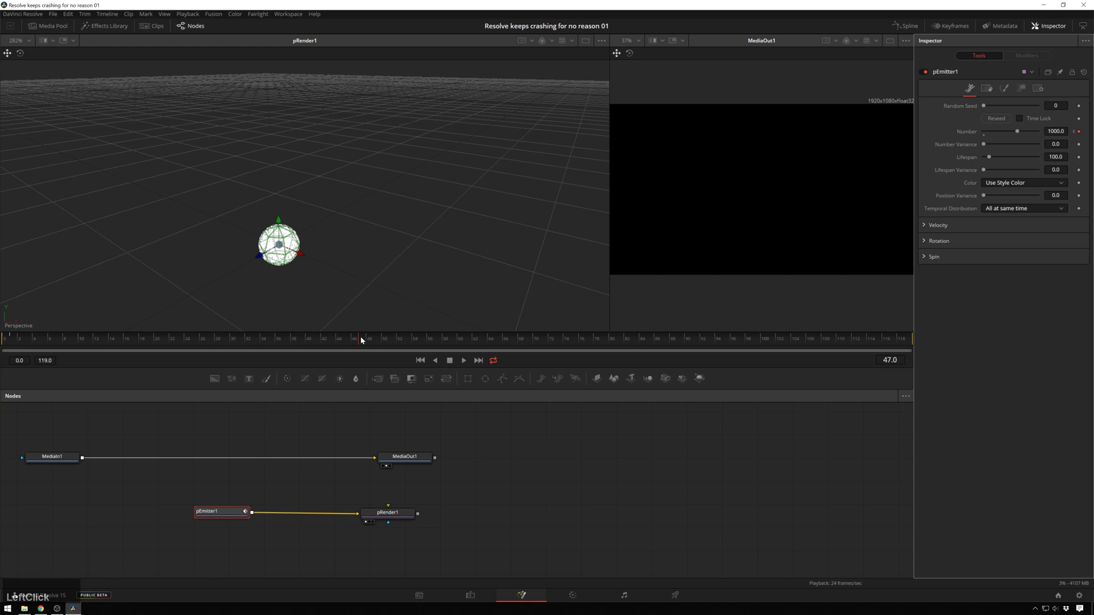
click(1082, 132)
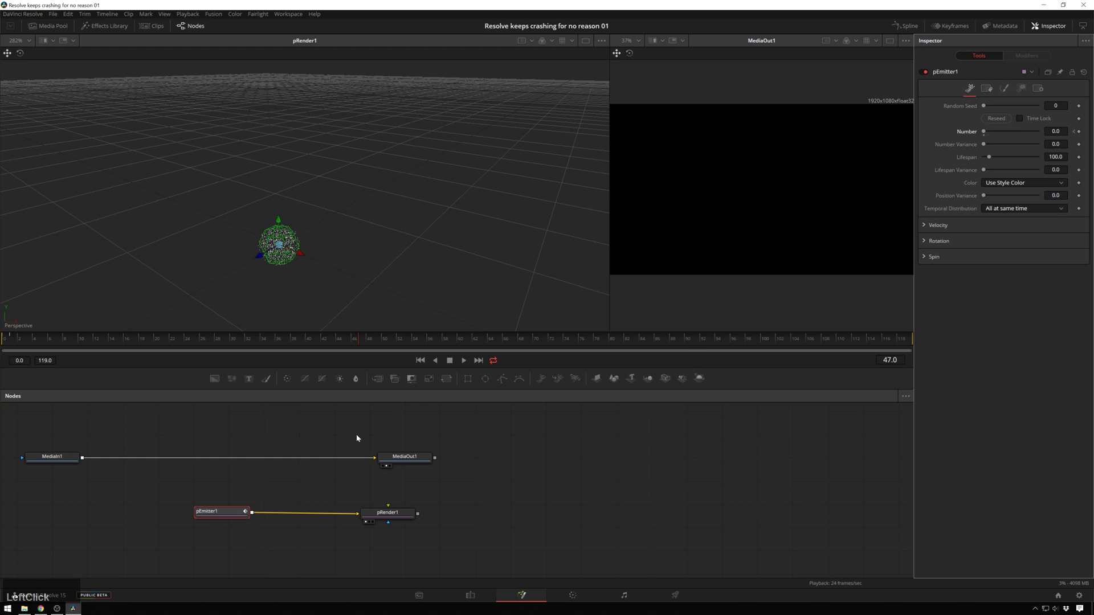
key(space)
- Change the particle style of pEmitter1 to Blob
scroll(338, 261, up, 2)
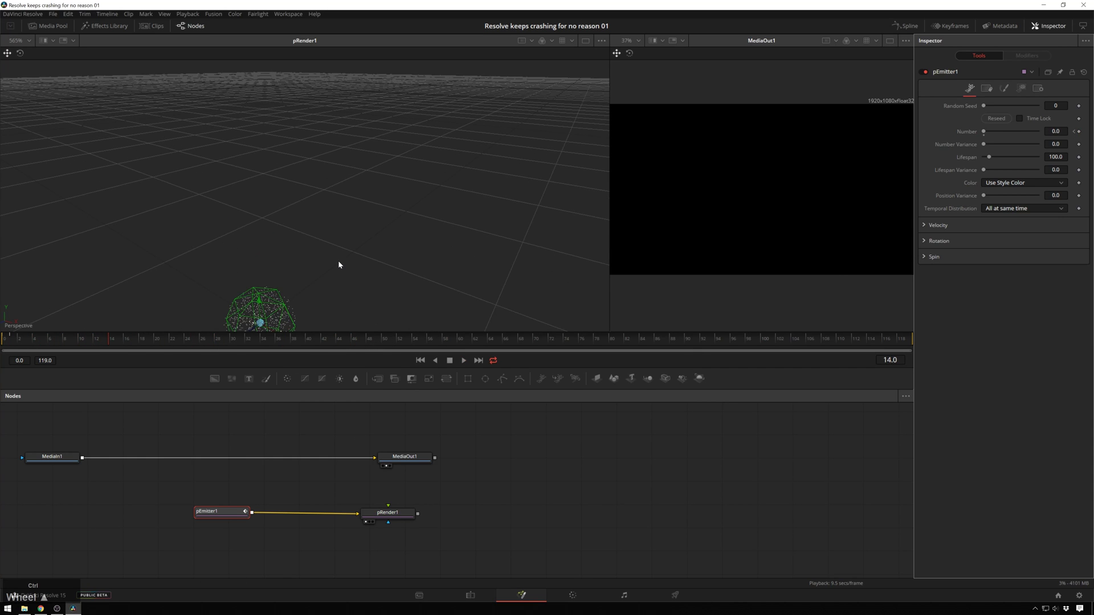
middle_click(292, 308)
drag(293, 306, 355, 191)
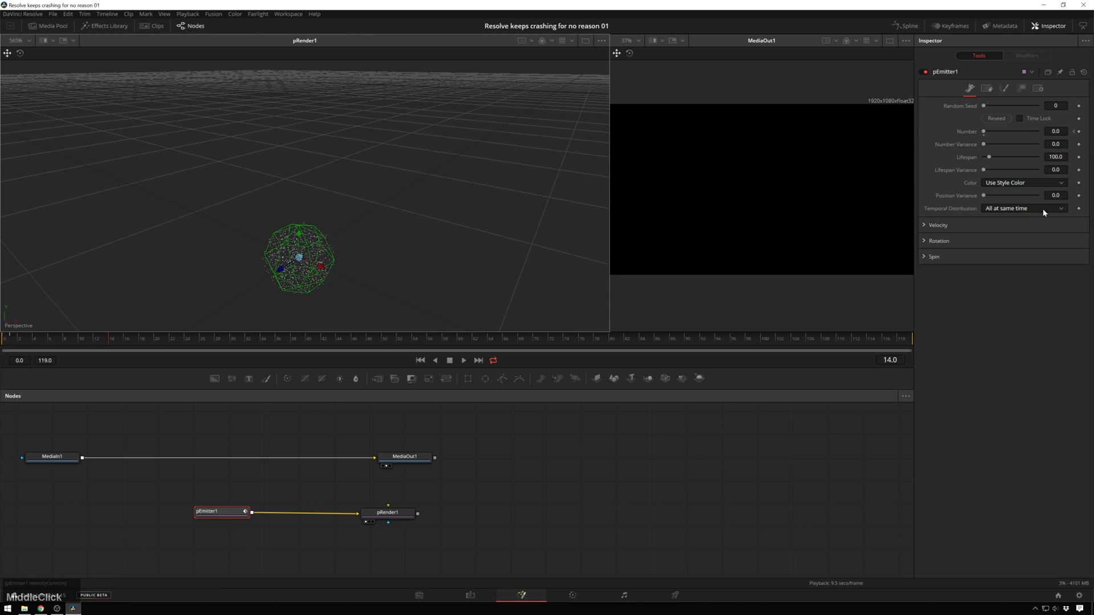
click(1005, 87)
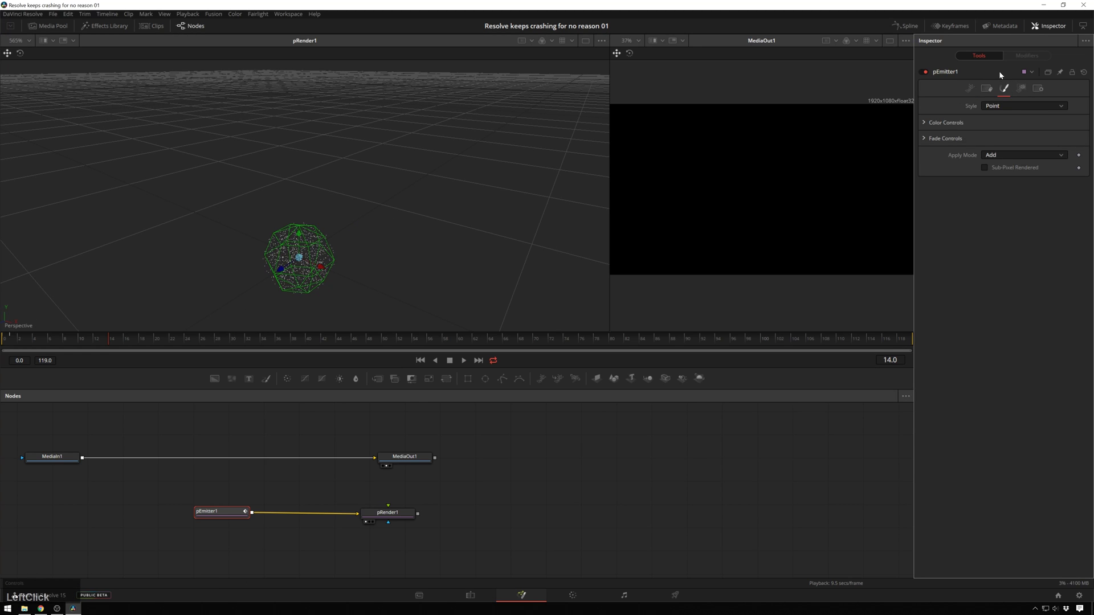
click(1009, 105)
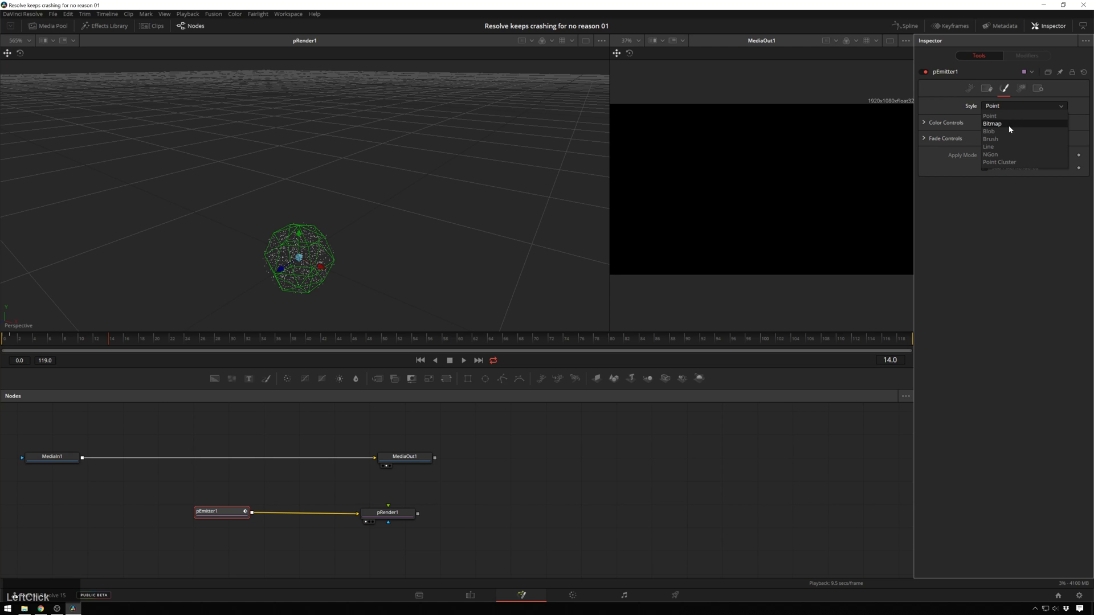
click(1006, 132)
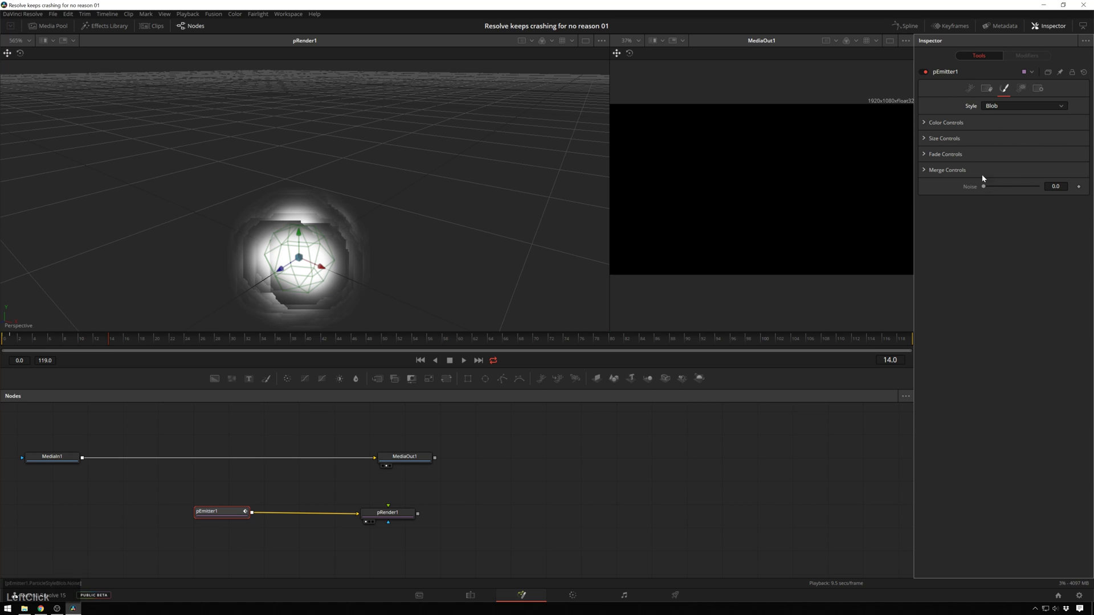
- Set the blob particles' Size to 0.01 and Size Variance to about 0.02
click(924, 139)
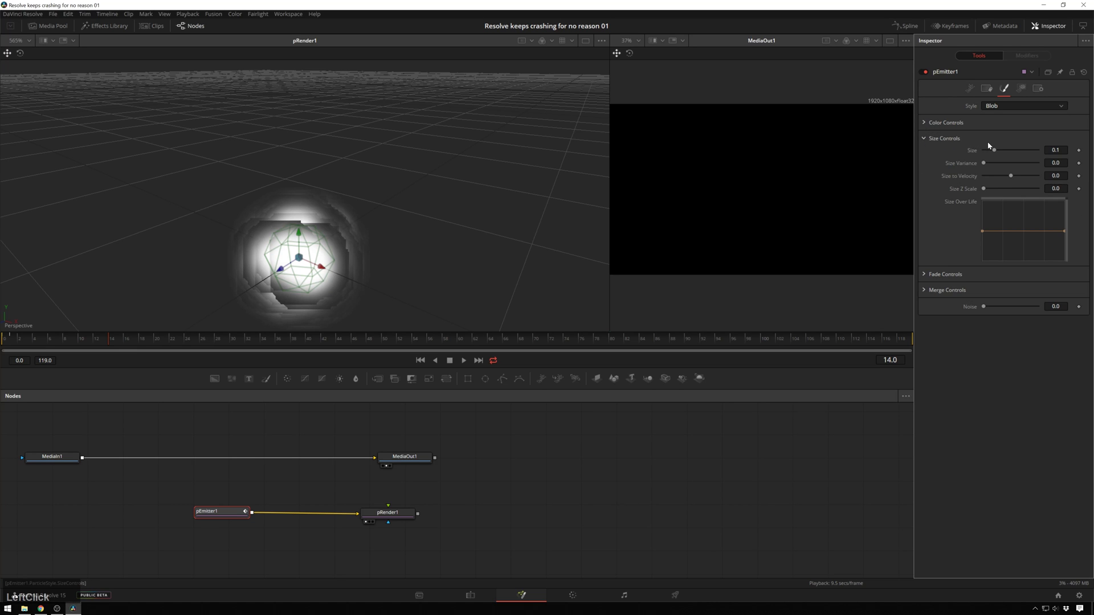
click(1055, 150)
text(0)
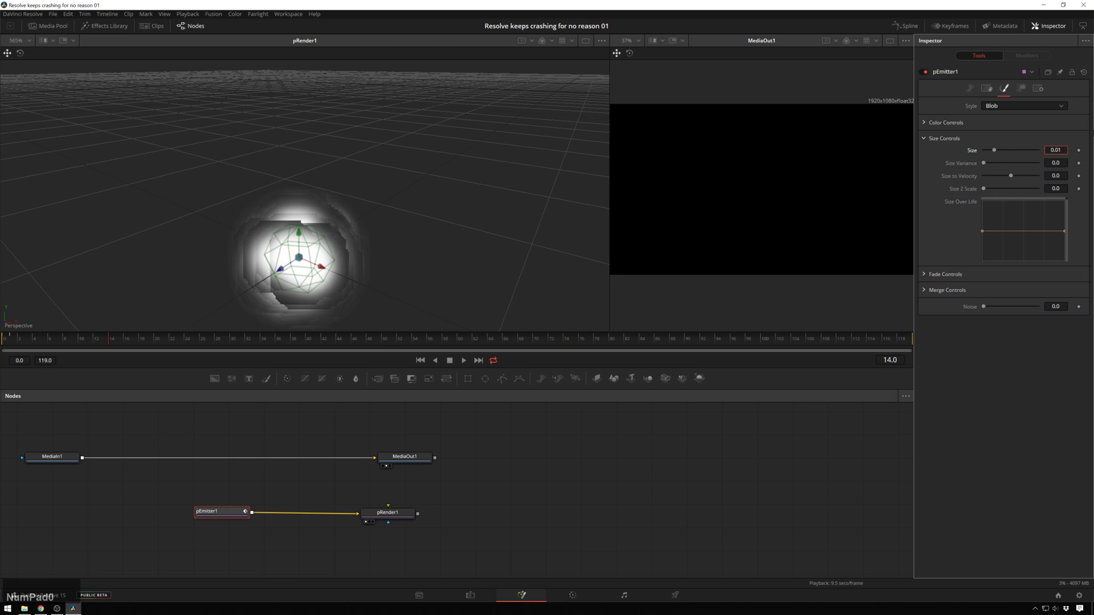
key(Tab)
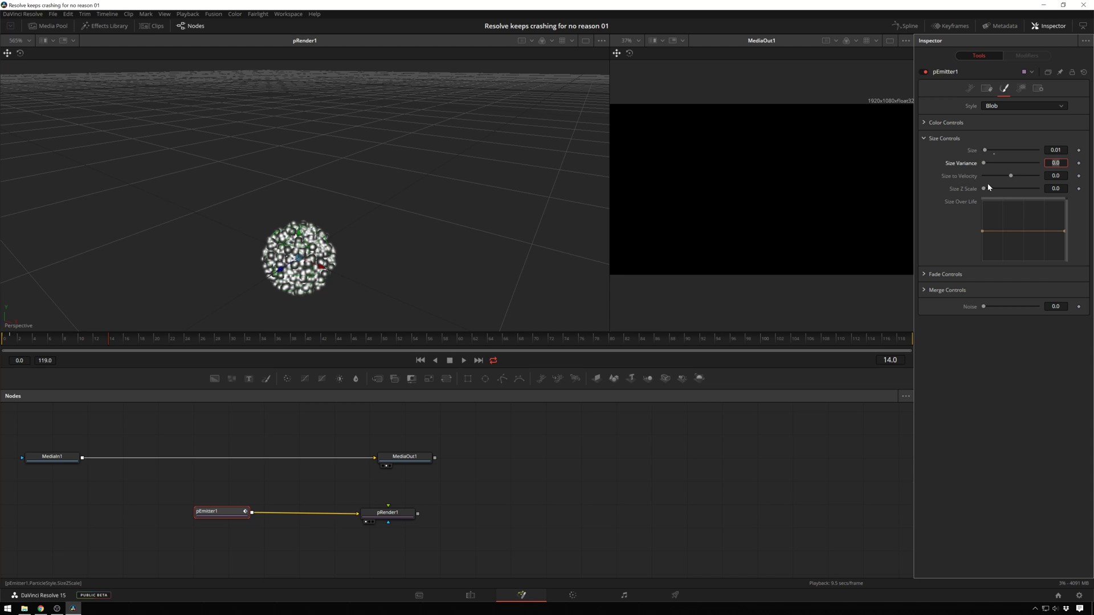
- Change pEmitter1's emission region to Cube and set its Width, Height and Depth to 3
click(1020, 88)
click(1014, 106)
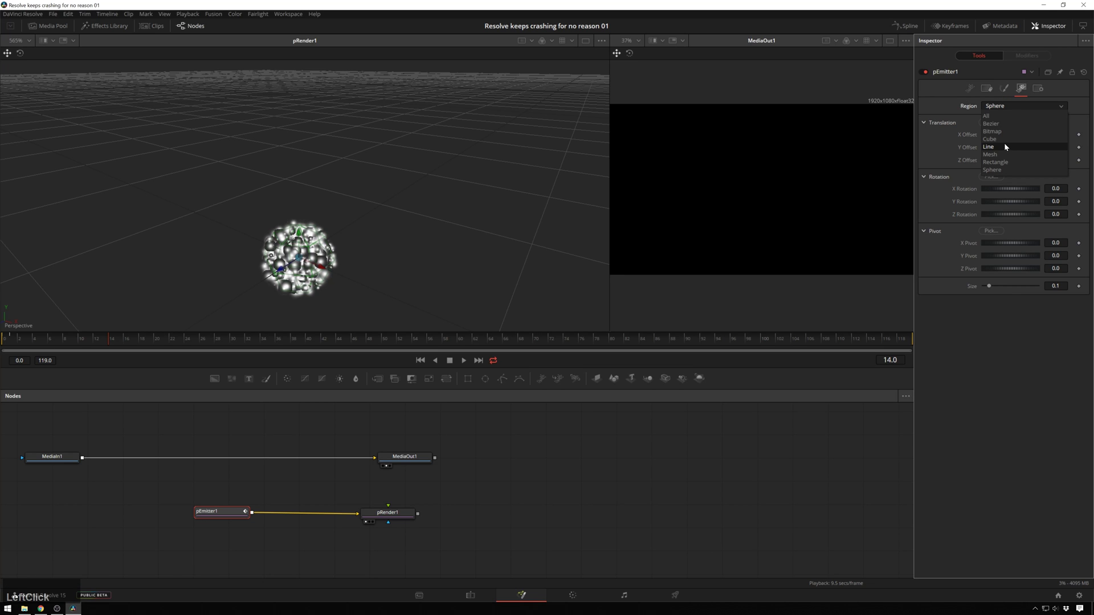
click(1003, 140)
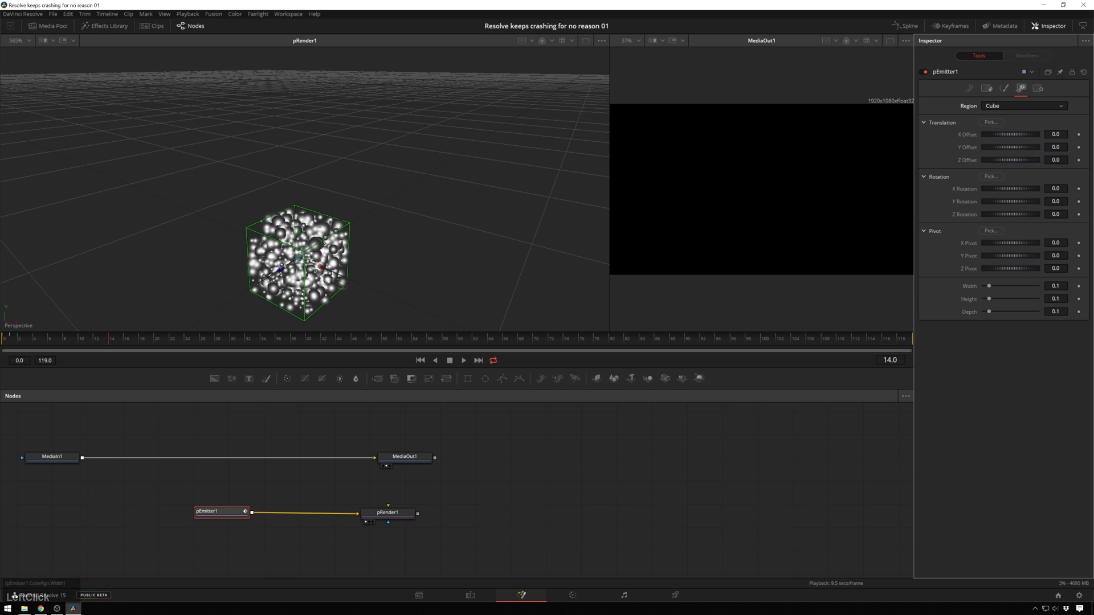
double_click(1055, 285)
text(3)
key(Tab)
text(3)
key(Tab)
text(3)
key(Tab)
key(Tab)
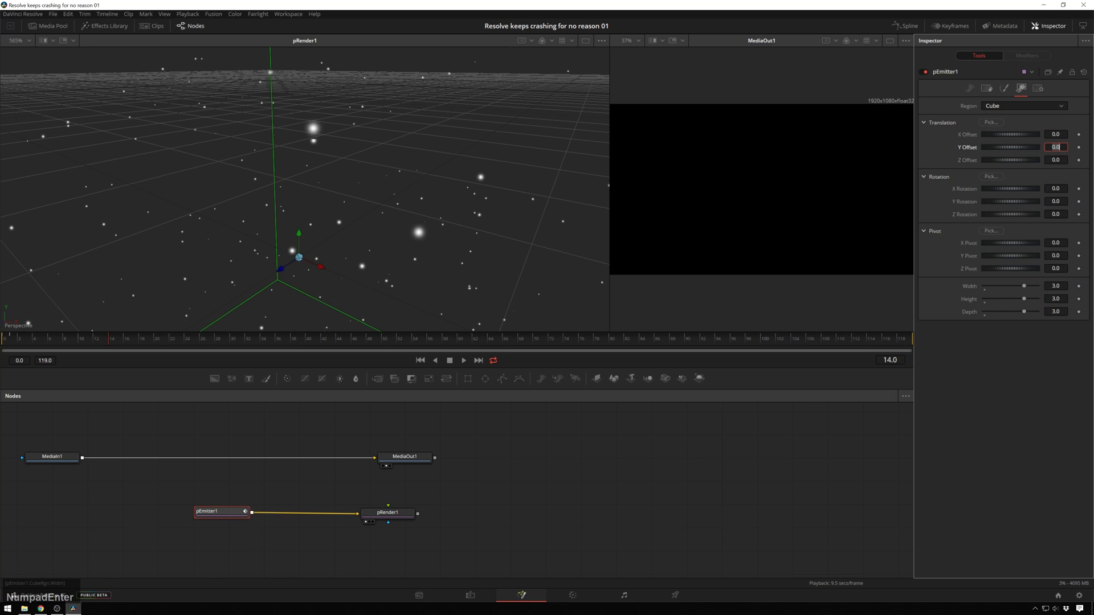
- Examine the particles inside the cube region from several angles and play them back
scroll(299, 200, up, 10)
scroll(298, 205, up, 3)
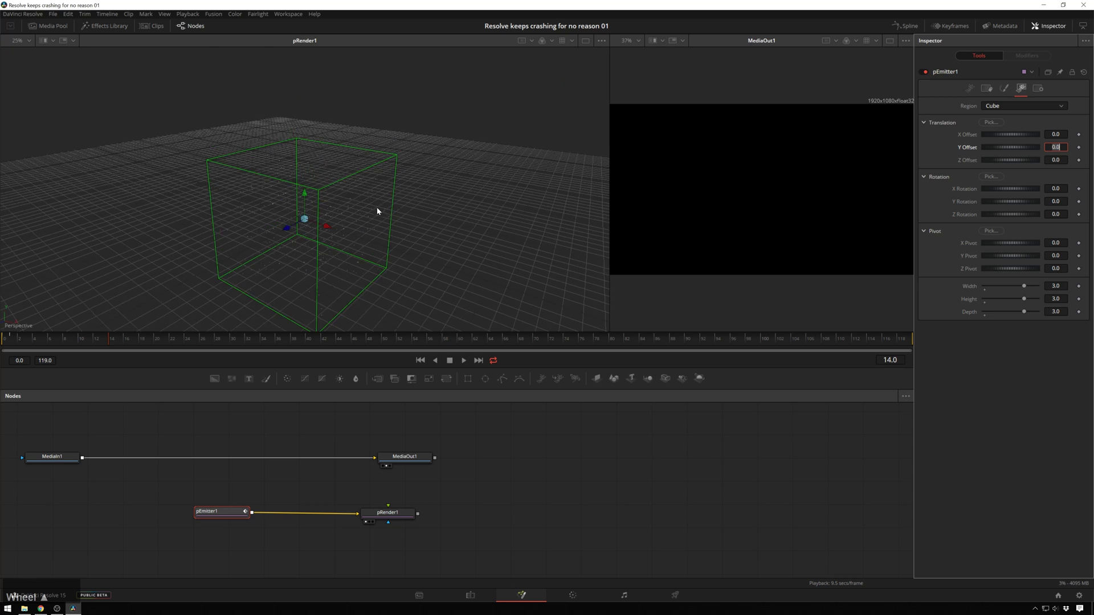
drag(427, 206, 342, 235)
scroll(341, 234, down, 2)
scroll(354, 214, up, 3)
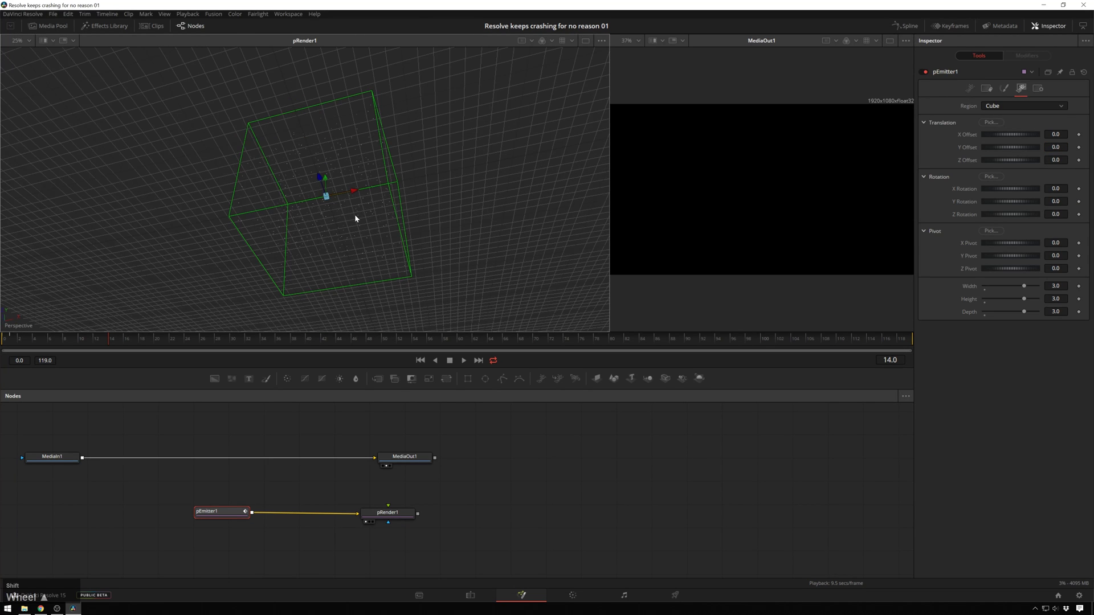
scroll(361, 184, up, 2)
scroll(362, 189, down, 5)
scroll(362, 189, up, 3)
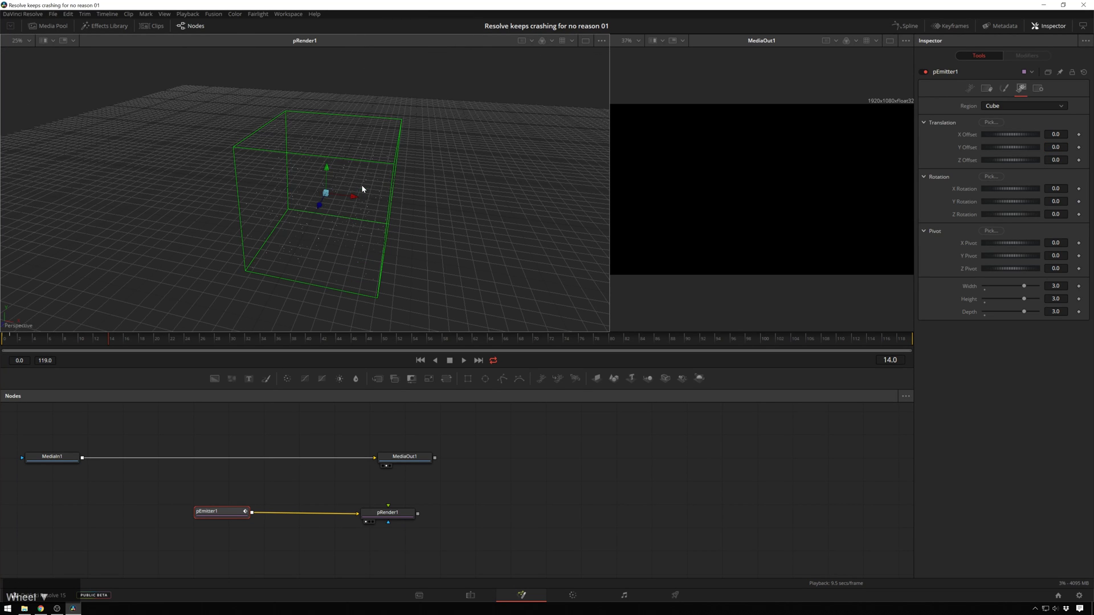
shift+middle_click(470, 158)
scroll(440, 171, down, 2)
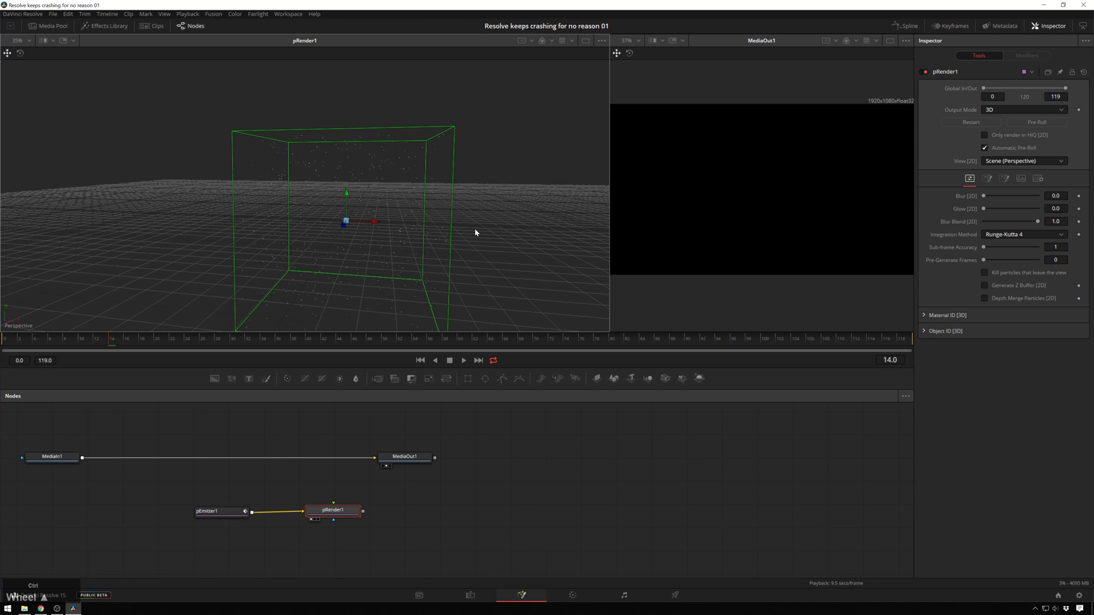
scroll(473, 234, up, 3)
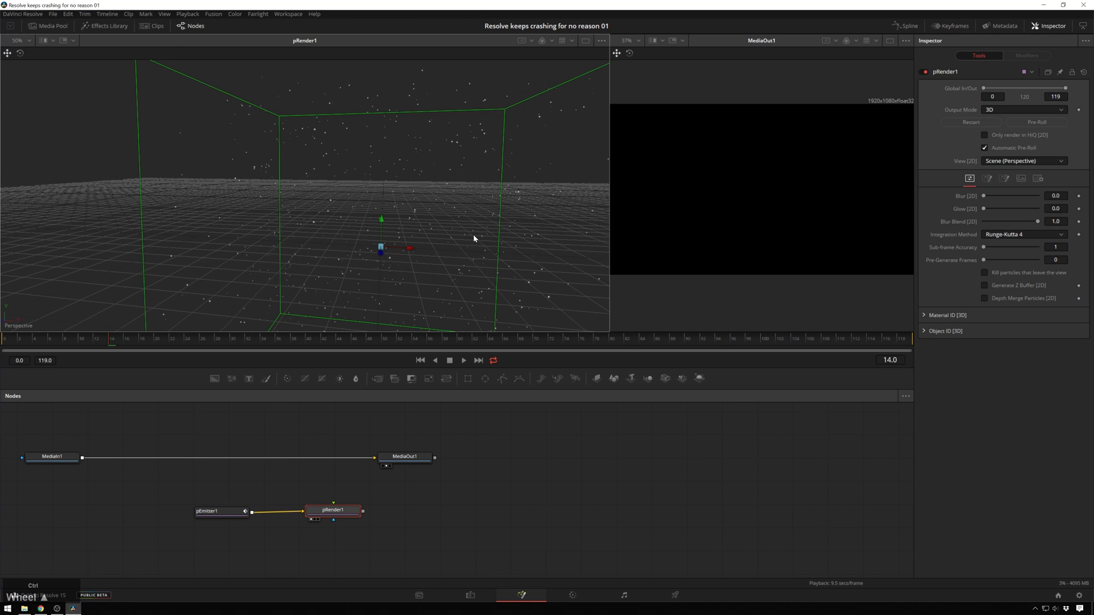
scroll(481, 231, down, 2)
key(space)
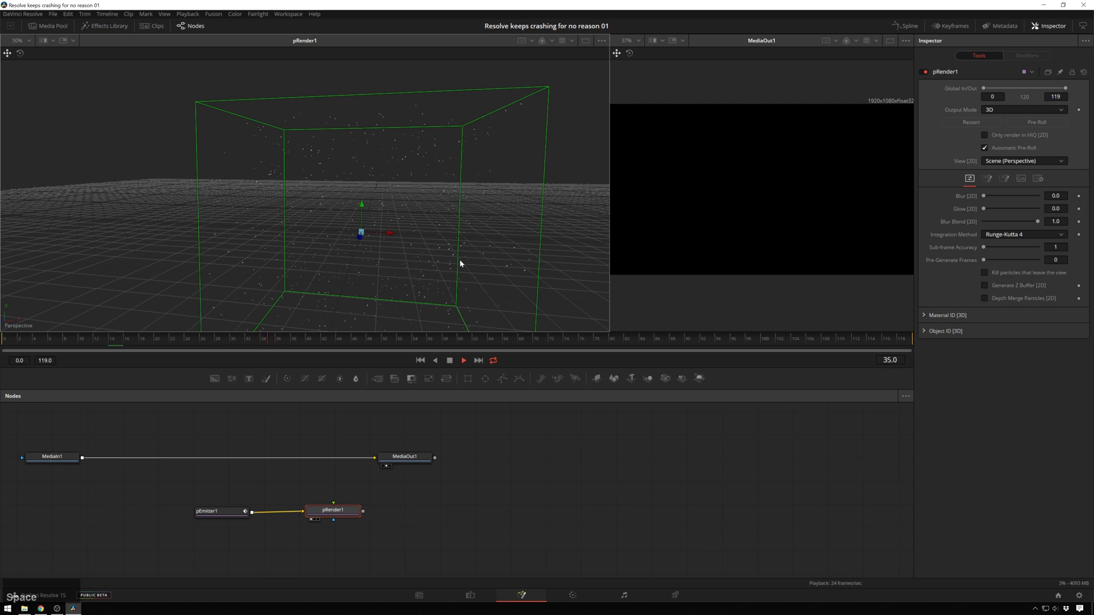
drag(564, 263, 327, 207)
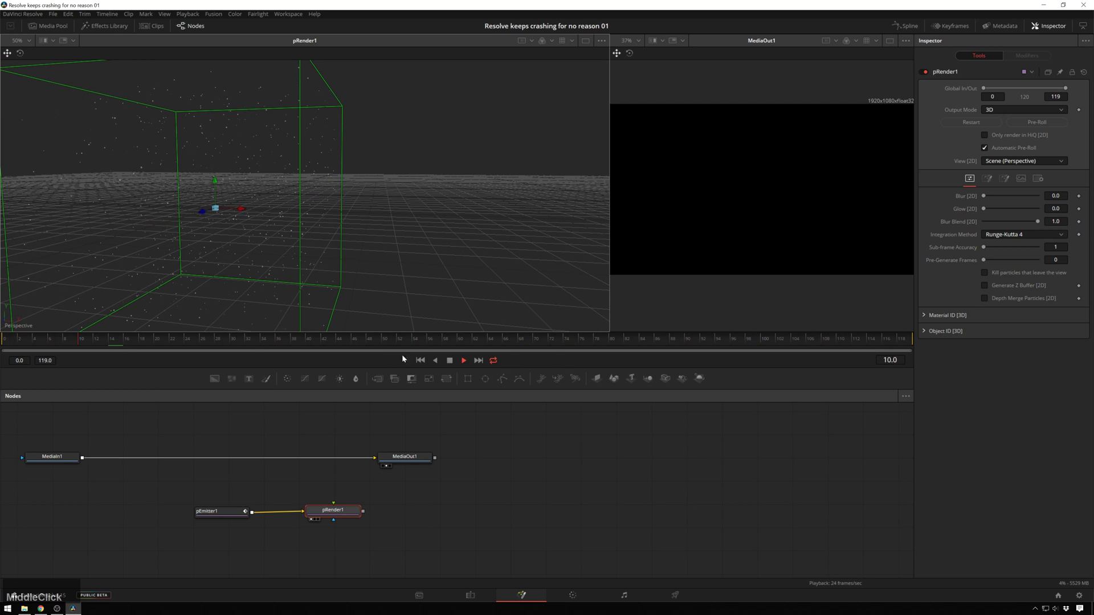
key(space)
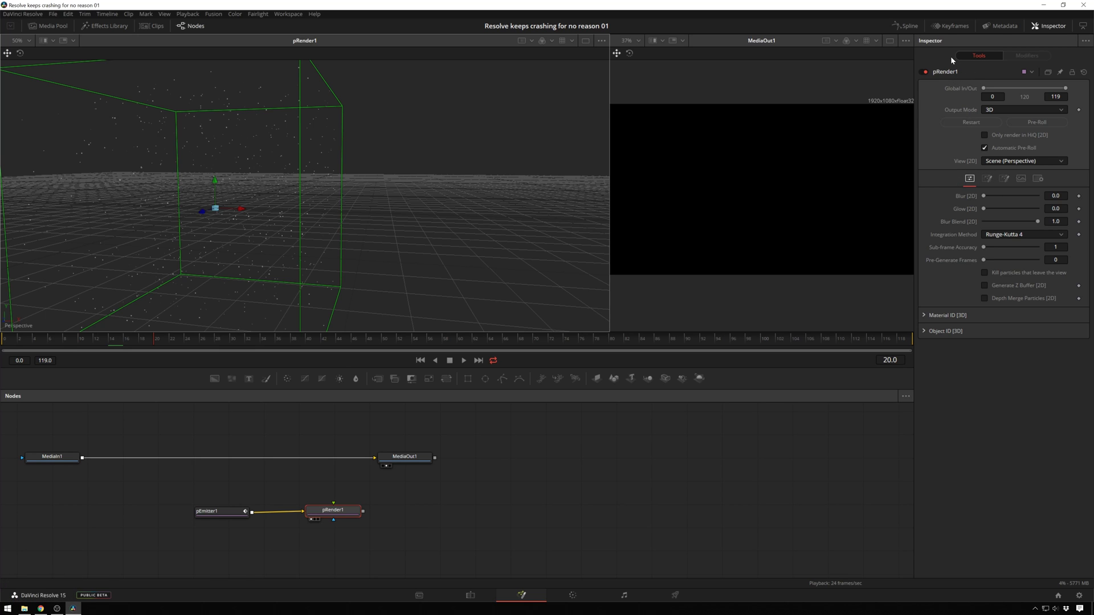
- Set pEmitter1's Lifespan to 1000, move its node farther from pRender1, and start playback
click(223, 510)
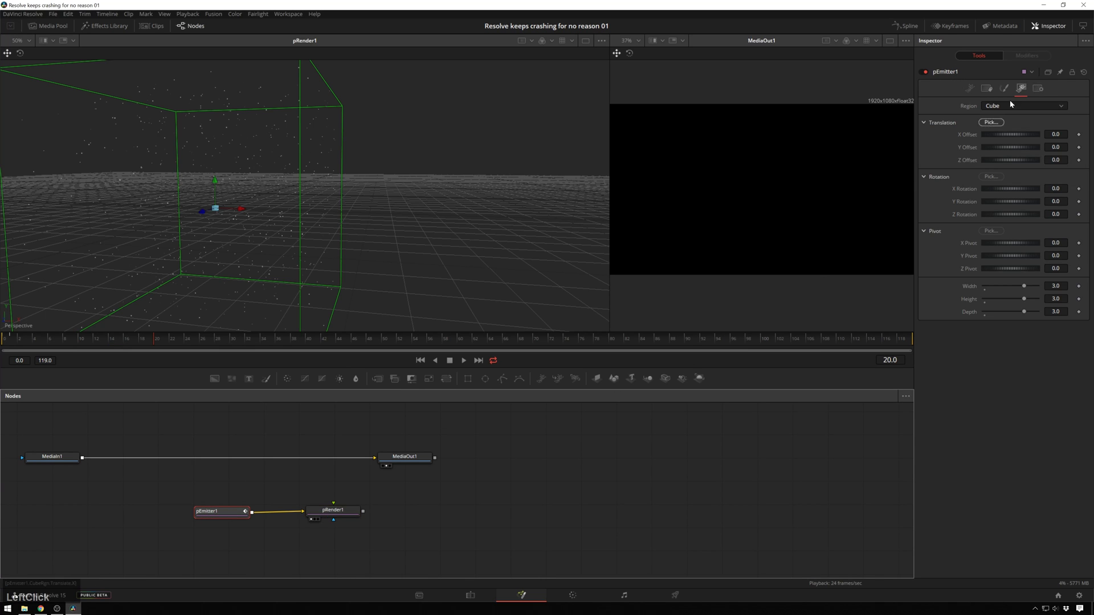
click(970, 88)
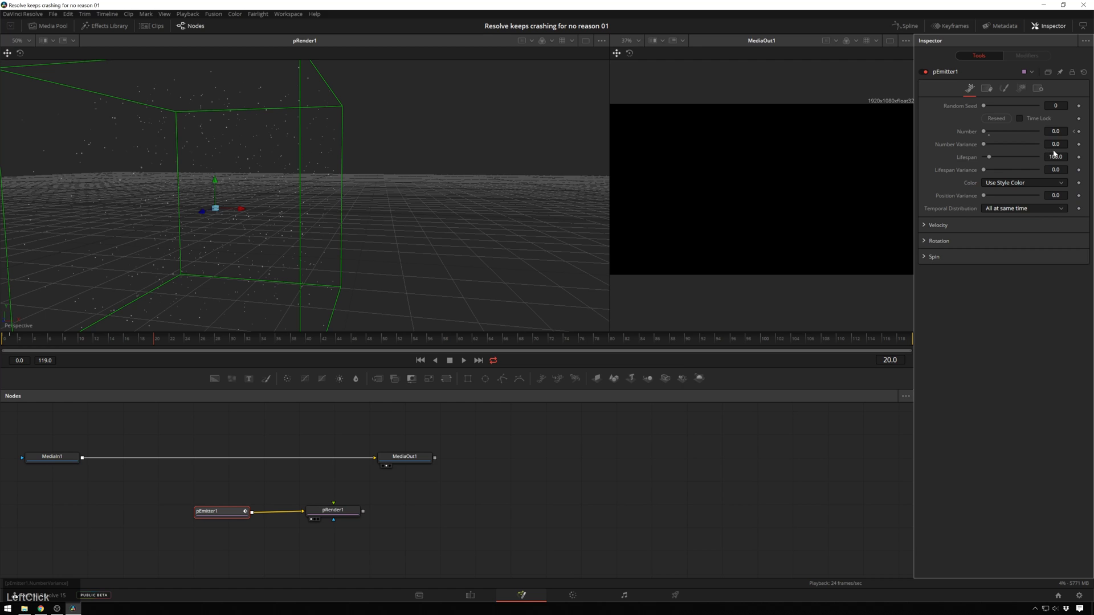
click(1054, 155)
text(1000)
key(Return)
drag(225, 512, 195, 514)
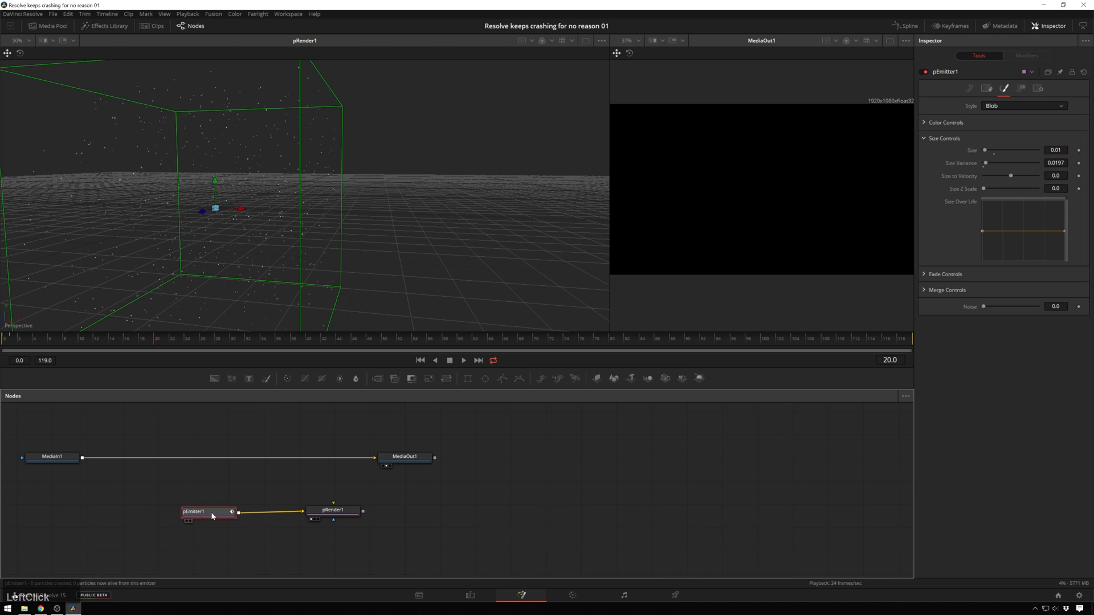
key(space)
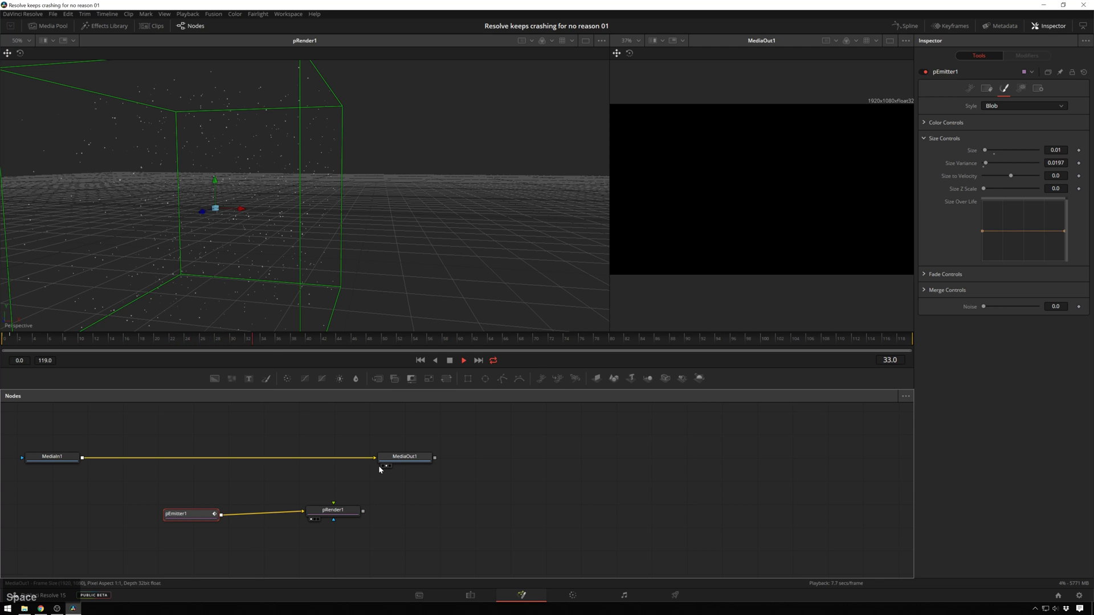
- Add a pTurbulence node between pEmitter1 and pRender1
key(shift+space)
text(tur)
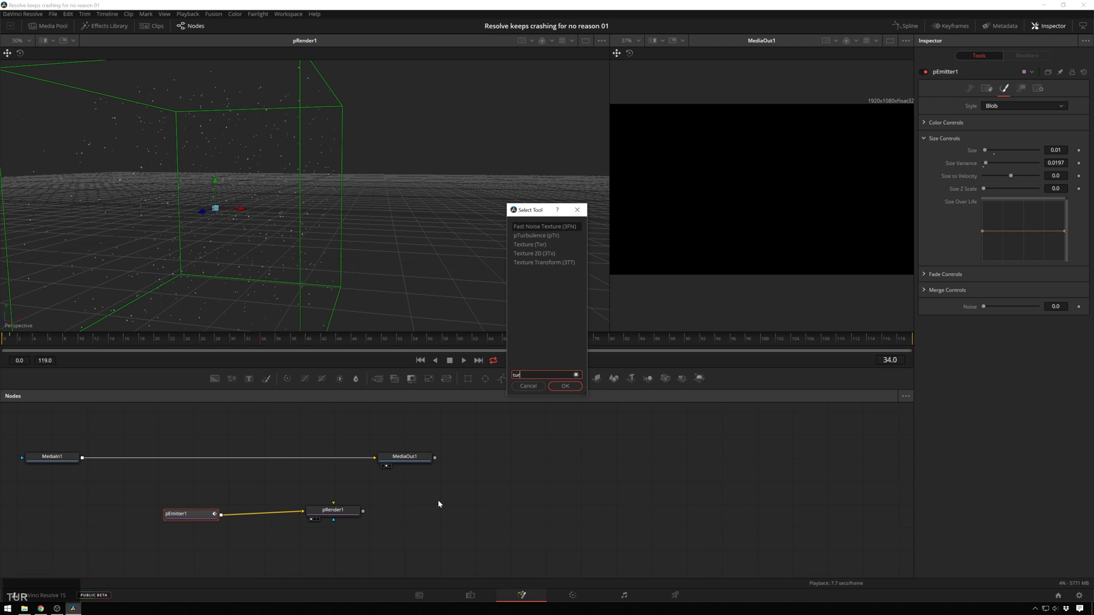
key(Down)
key(Down)
key(Up)
key(Return)
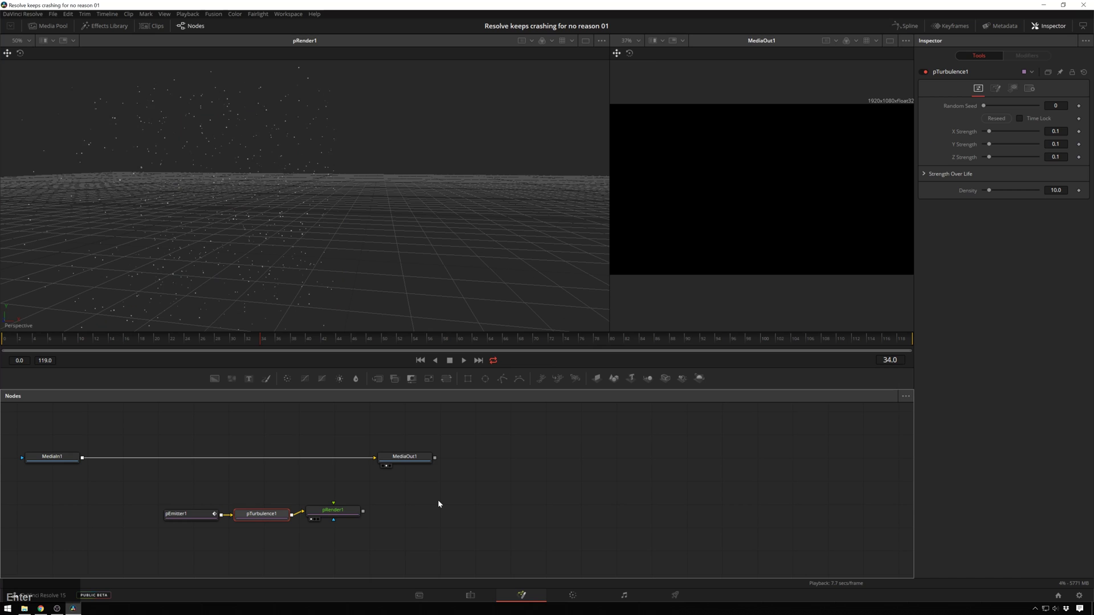
- Set pTurbulence1's X, Y and Z Strength to 0.05 and play back the particles
click(1055, 131)
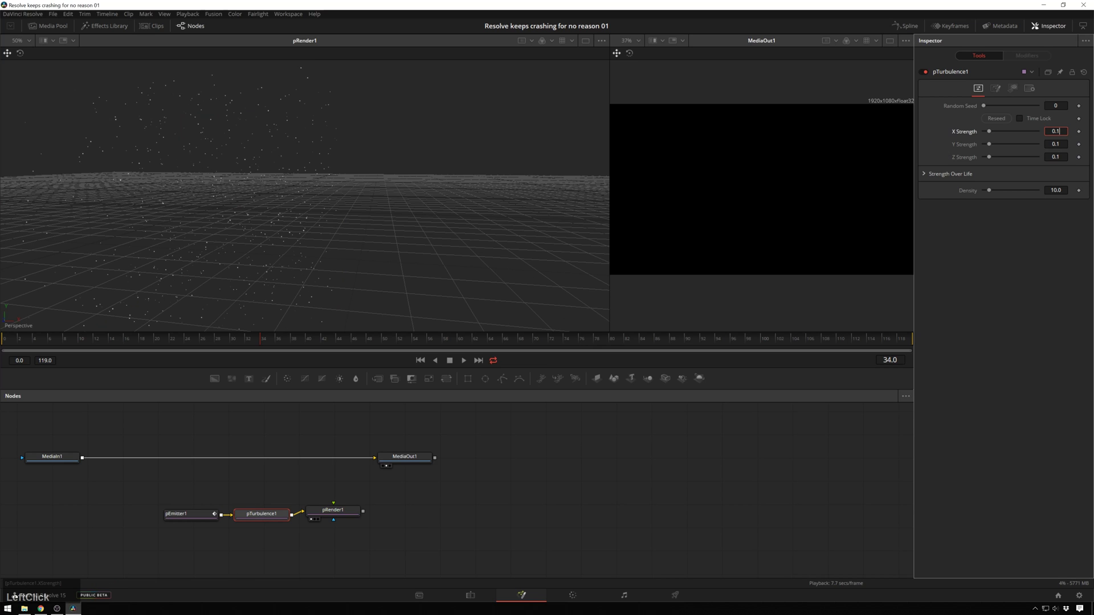
text(.05)
key(Tab)
text(.05)
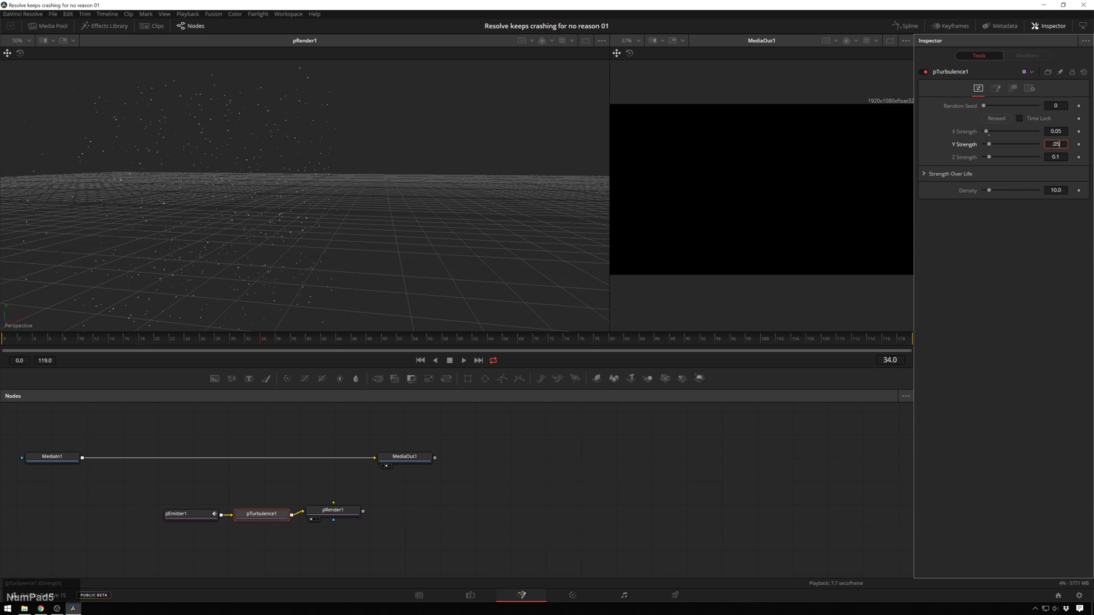
key(Tab)
text(.05)
key(Tab)
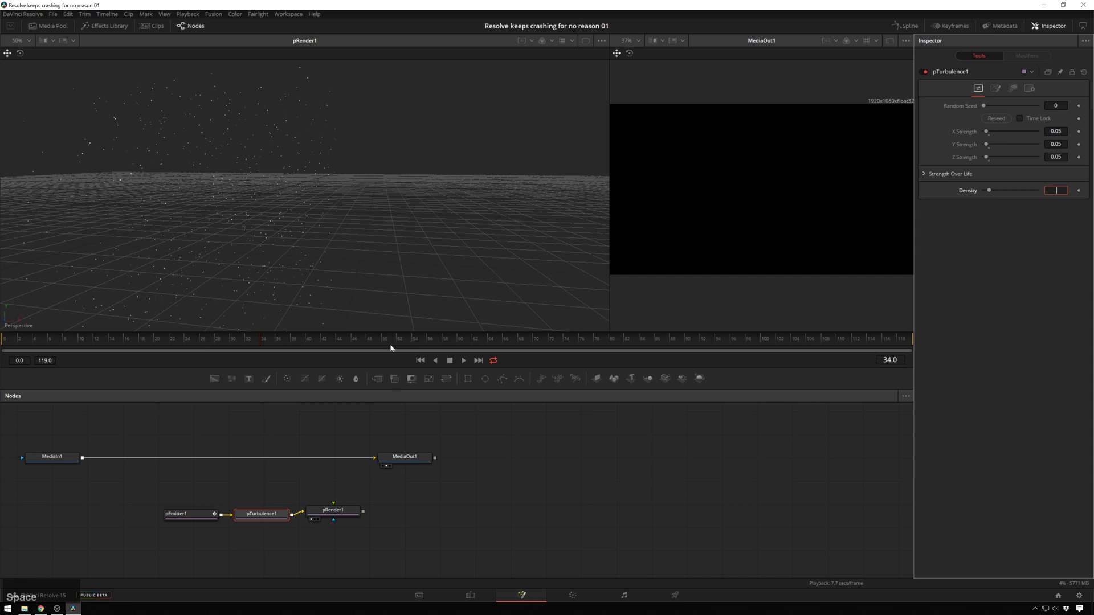
click(328, 511)
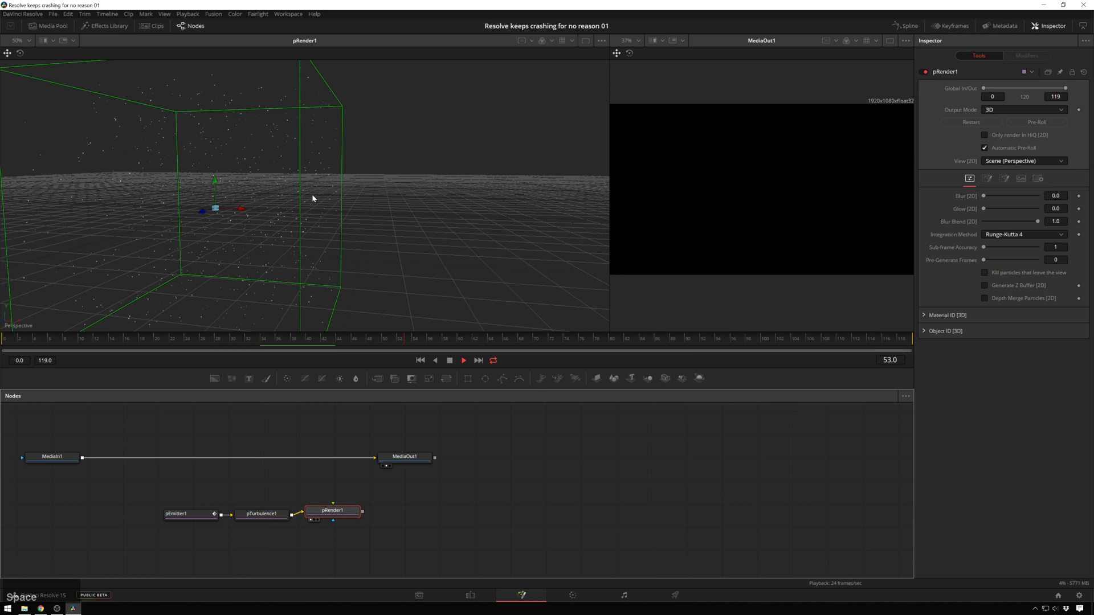
- Set pTurbulence1's X, Y and Z Strength to 0.02 and review the particle motion in playback
click(268, 515)
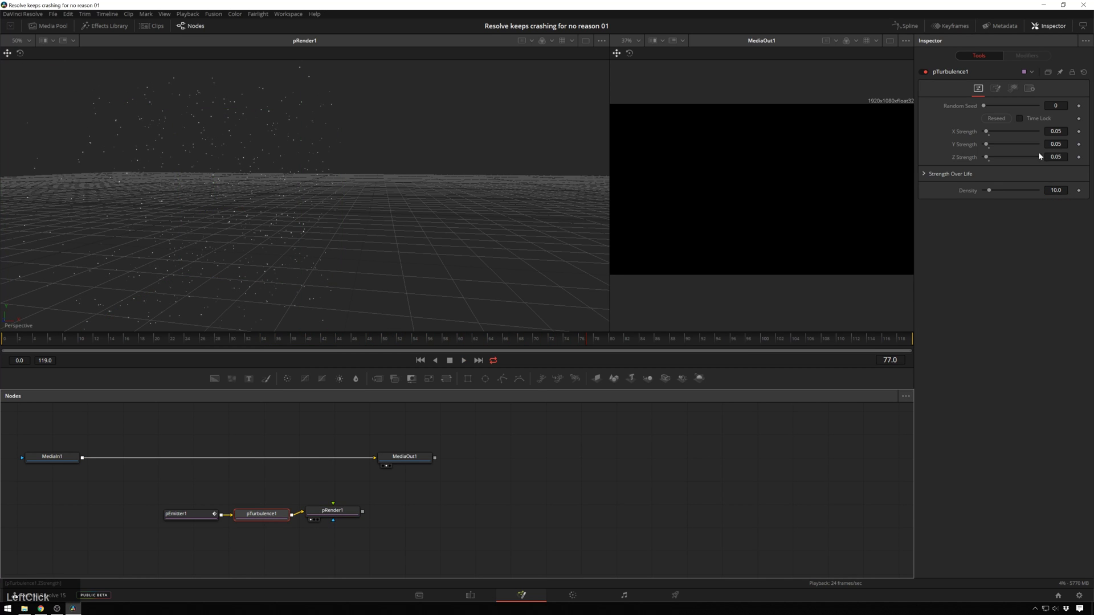
double_click(1055, 131)
text(.)
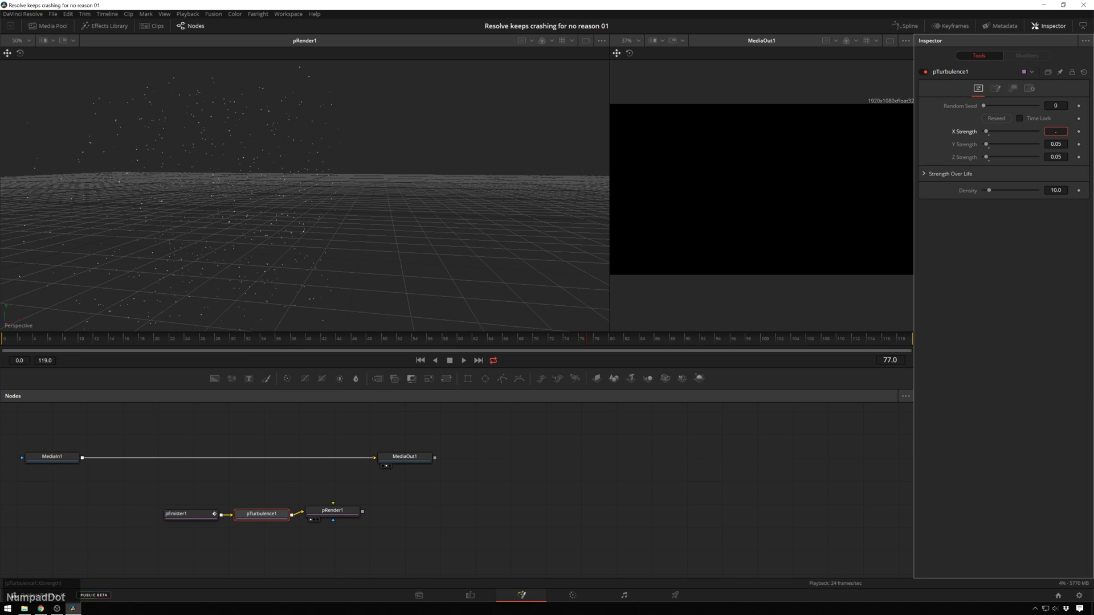
text(02)
key(Tab)
text(.02)
key(Tab)
text(.02)
key(Tab)
key(Return)
key(space)
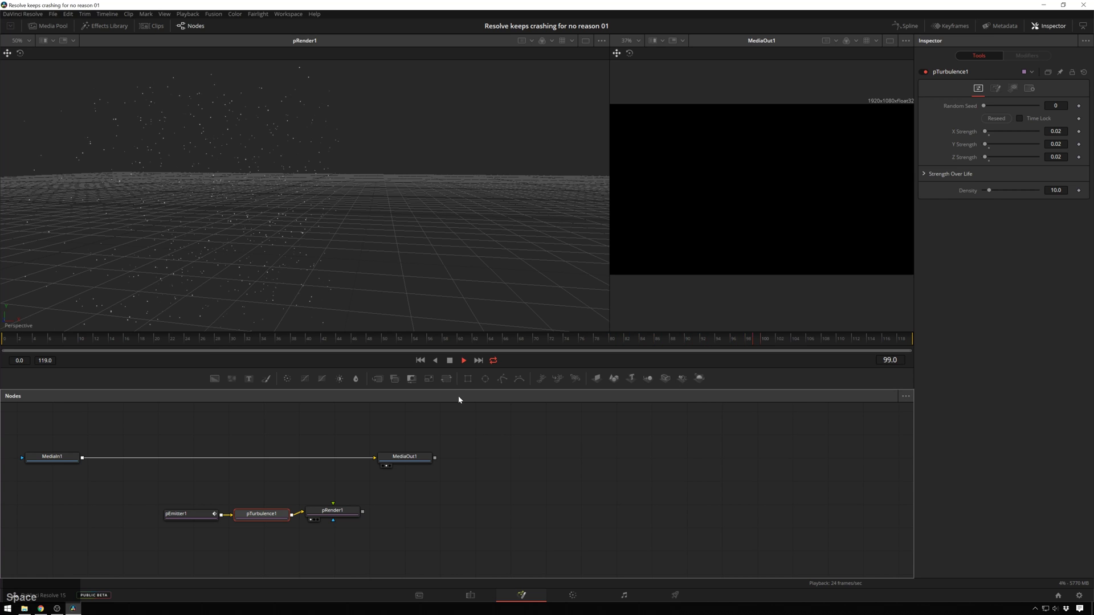
click(449, 463)
shift+middle_click(316, 249)
drag(335, 227, 440, 213)
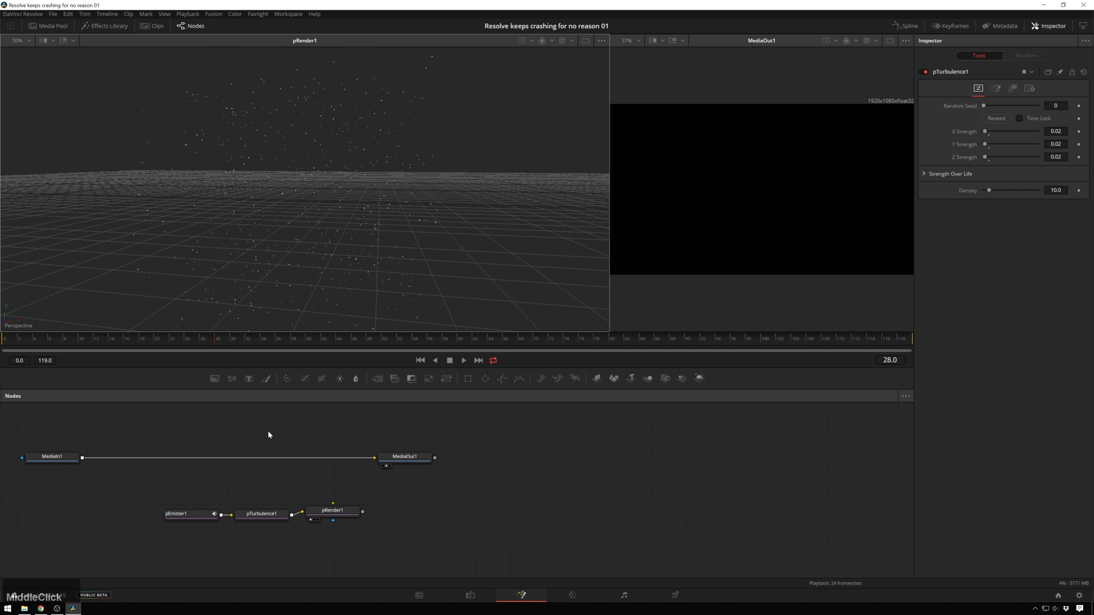
- Add a Merge 3D node after pRender1
click(356, 514)
key(shift+space)
text(tur)
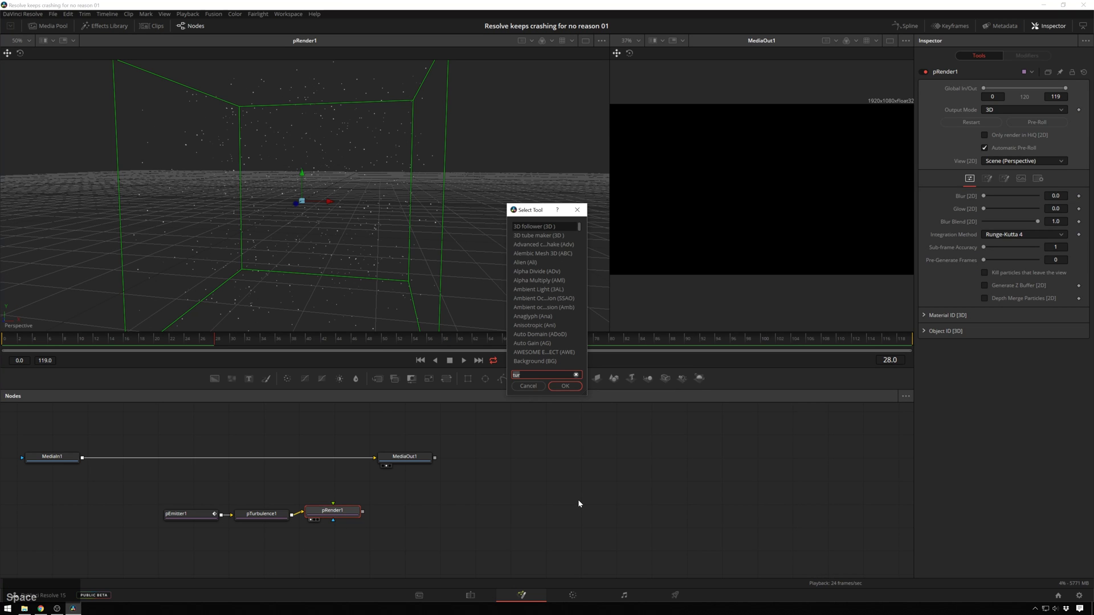
key(BackSpace)
key(BackSpace)
key(BackSpace)
text(merg)
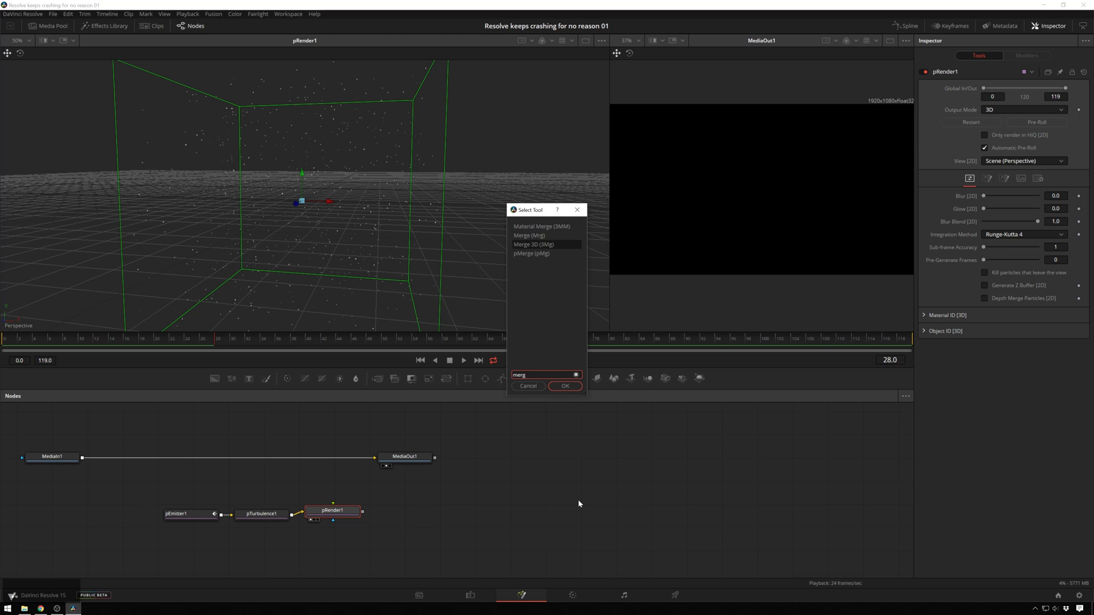
key(Return)
- Add a Camera 3D node connected to Merge3D1
key(shift+space)
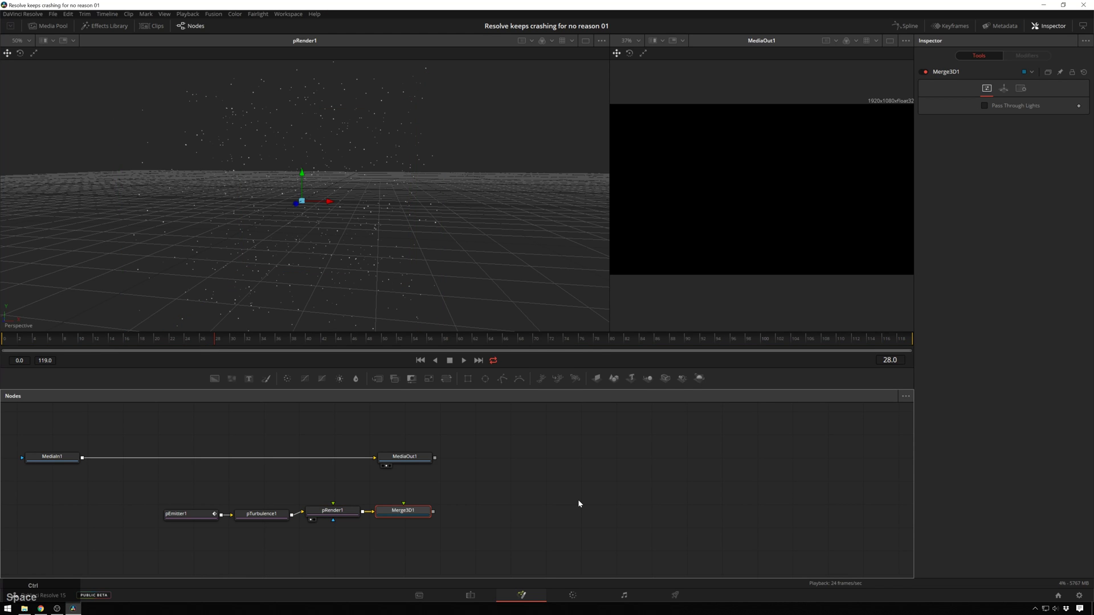
text(acm)
key(BackSpace)
key(BackSpace)
key(BackSpace)
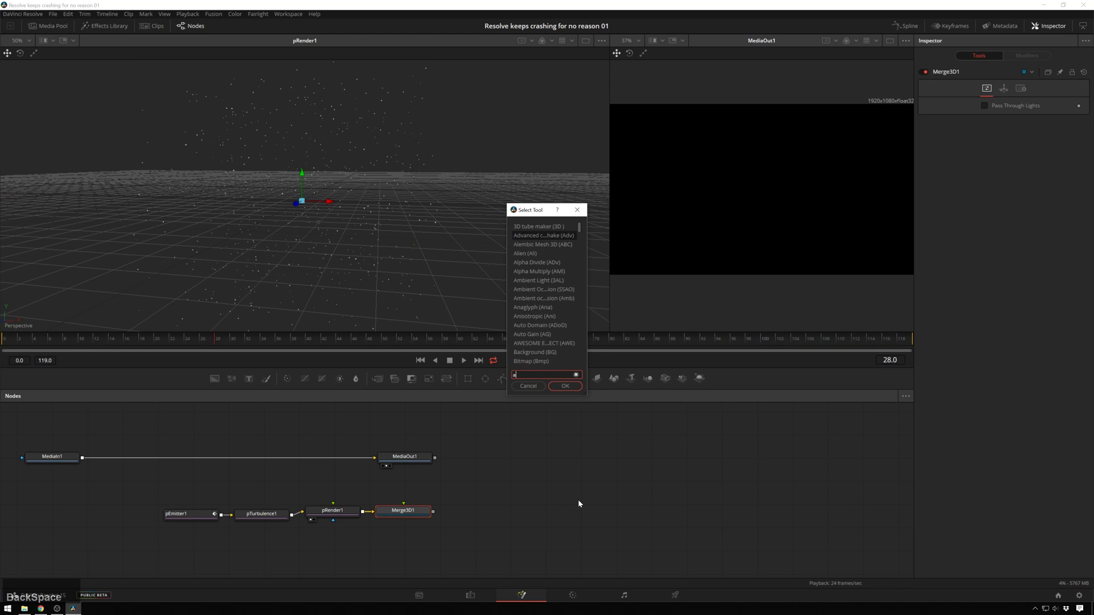
text(cam)
key(Return)
- Add a Text 3D node connected to Merge3D1
key(shift+space)
text(text)
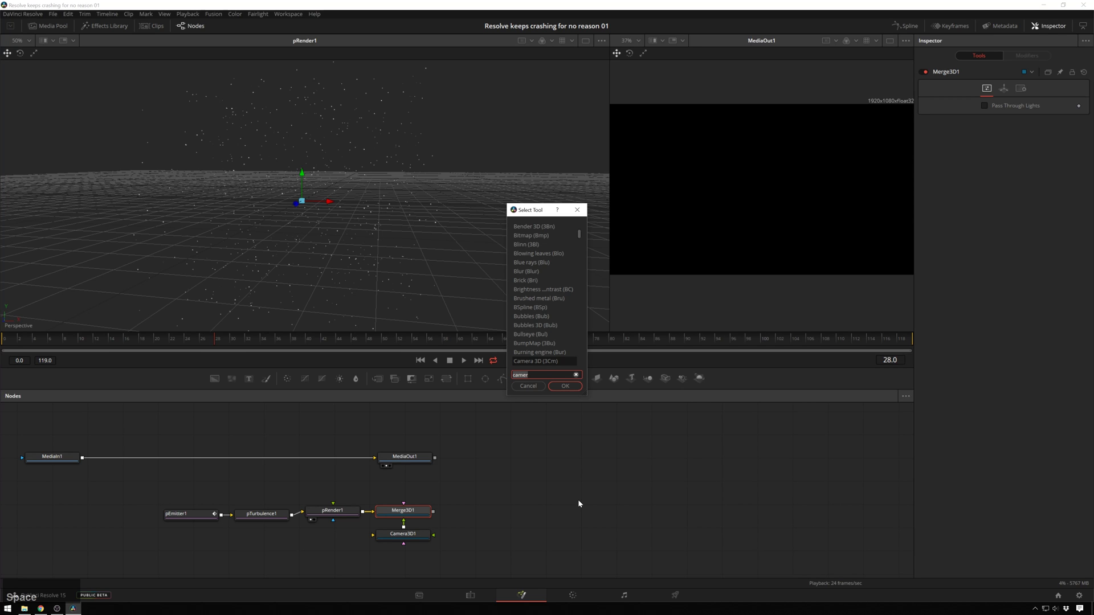
key(Return)
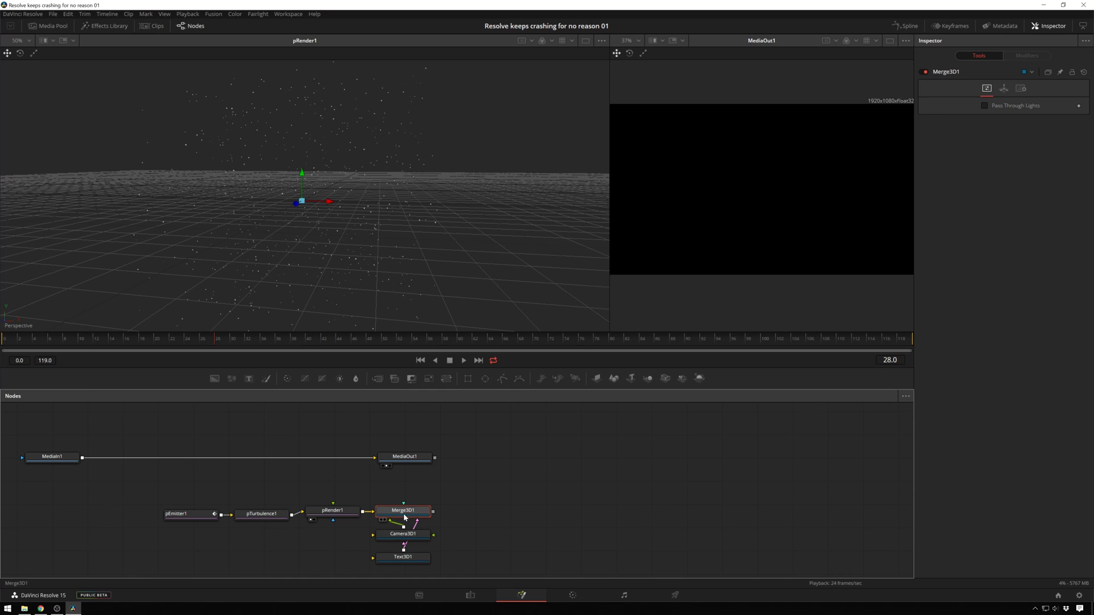
- Space Merge3D1 away from its inputs, show it in both viewers, and set the second viewer to look through Camera3D1
drag(405, 517, 461, 518)
key(2)
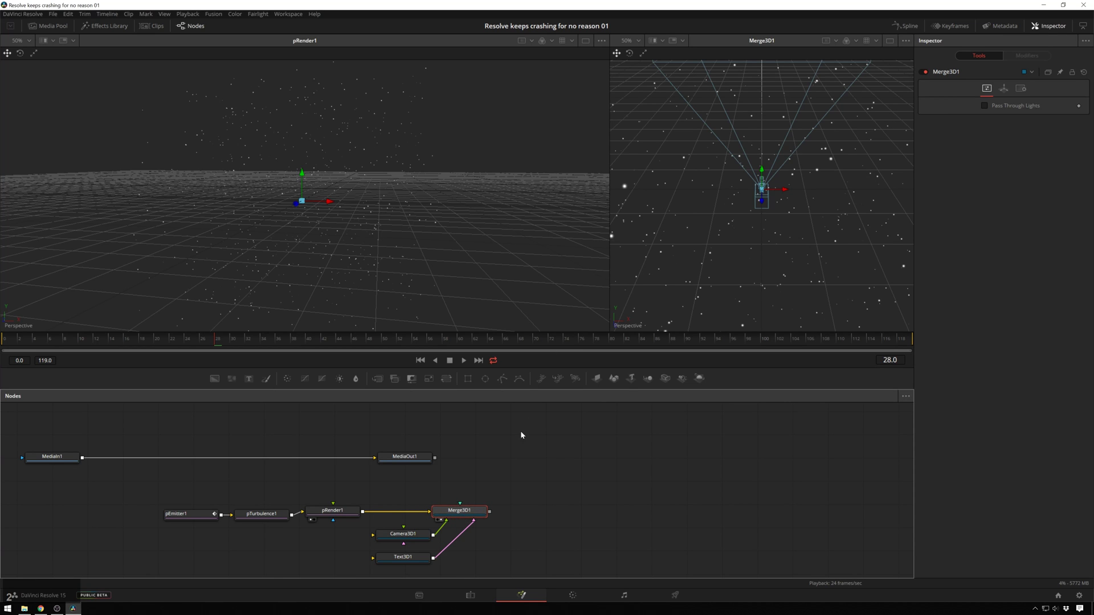
key(1)
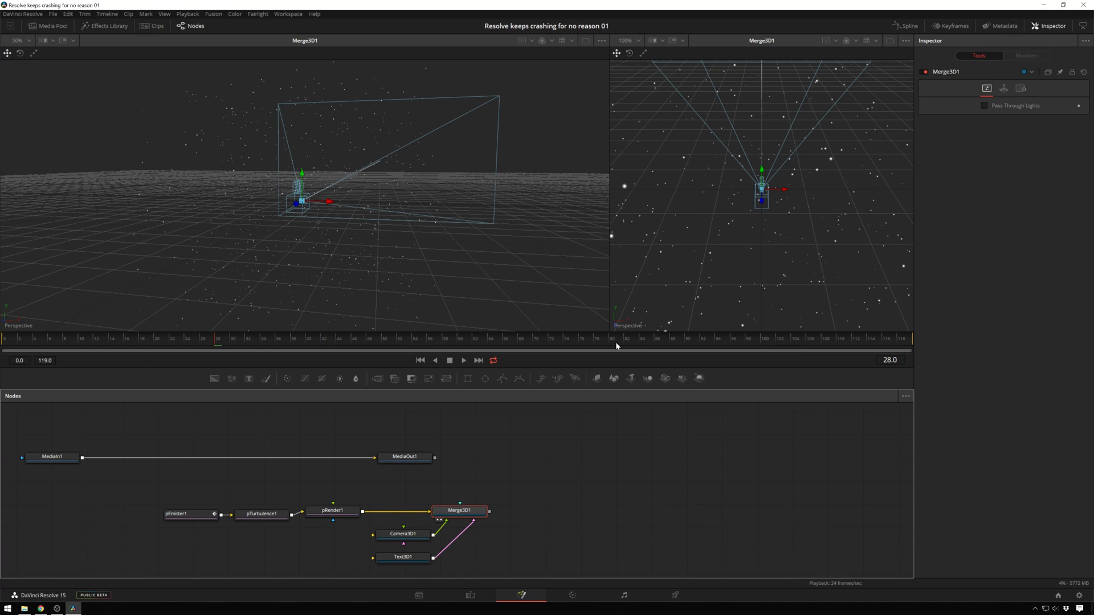
right_click(631, 329)
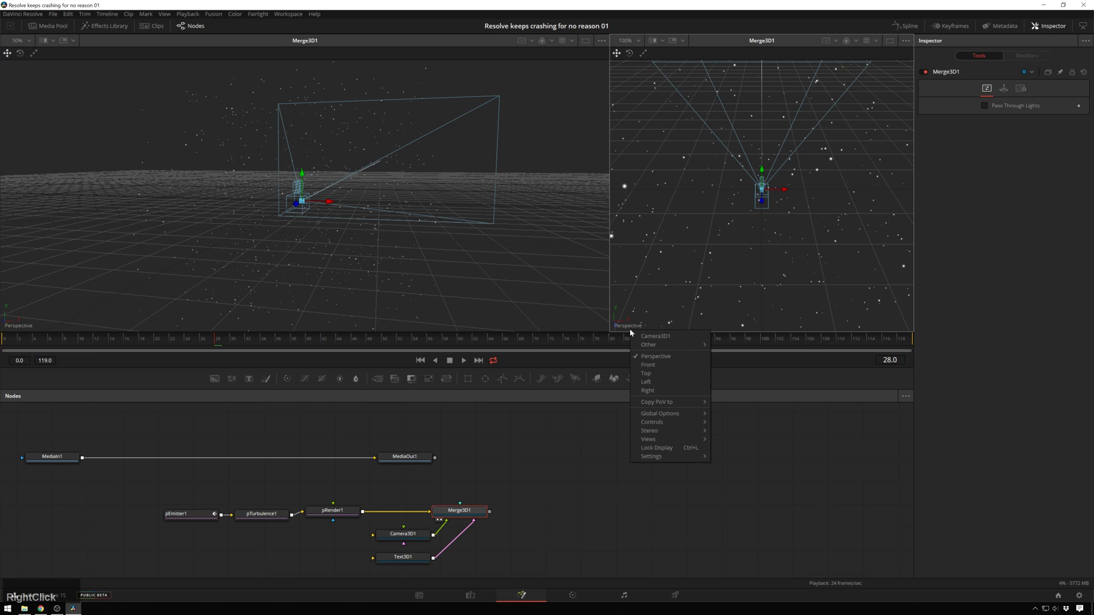
click(655, 336)
- Select Camera3D1 and move it backwards along its Z axis so it frames the particles
click(296, 194)
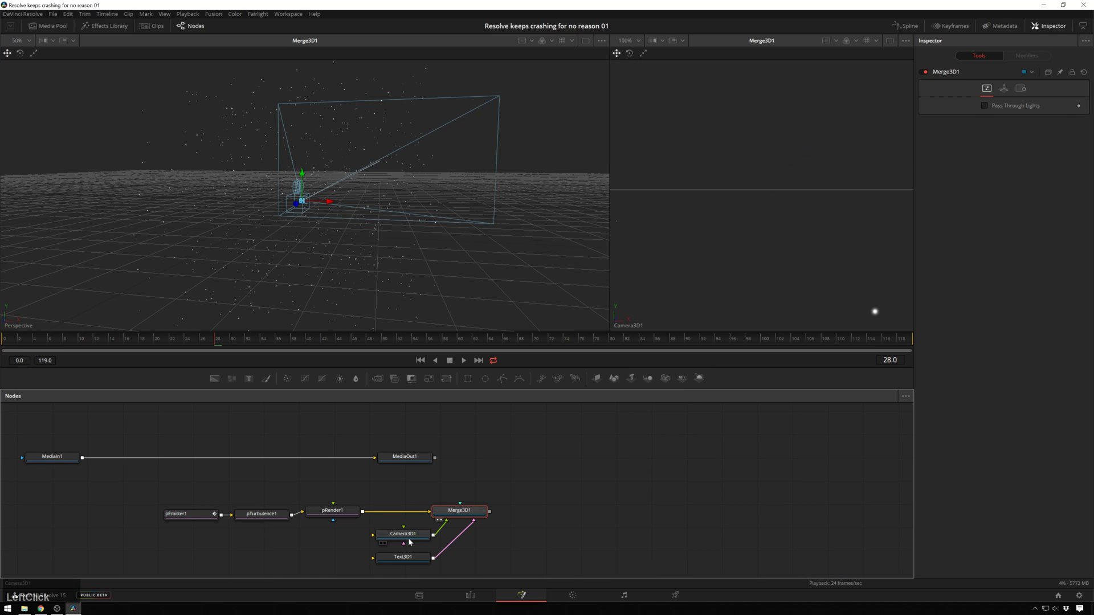
drag(296, 202, 1, 441)
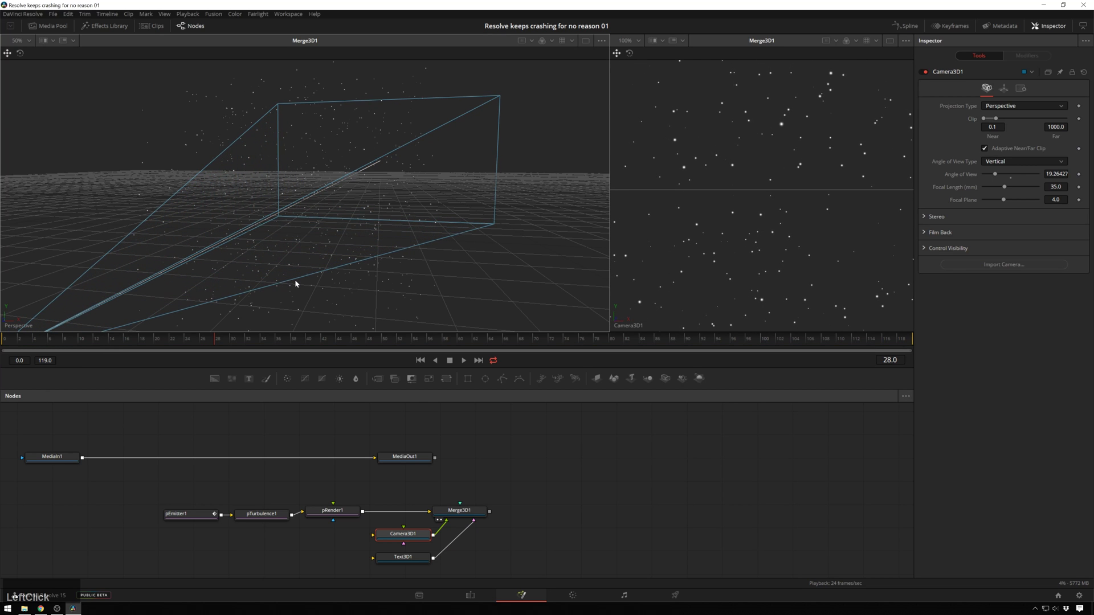
- Move Camera3D1 farther back from the particles along its Z axis
scroll(295, 279, up, 2)
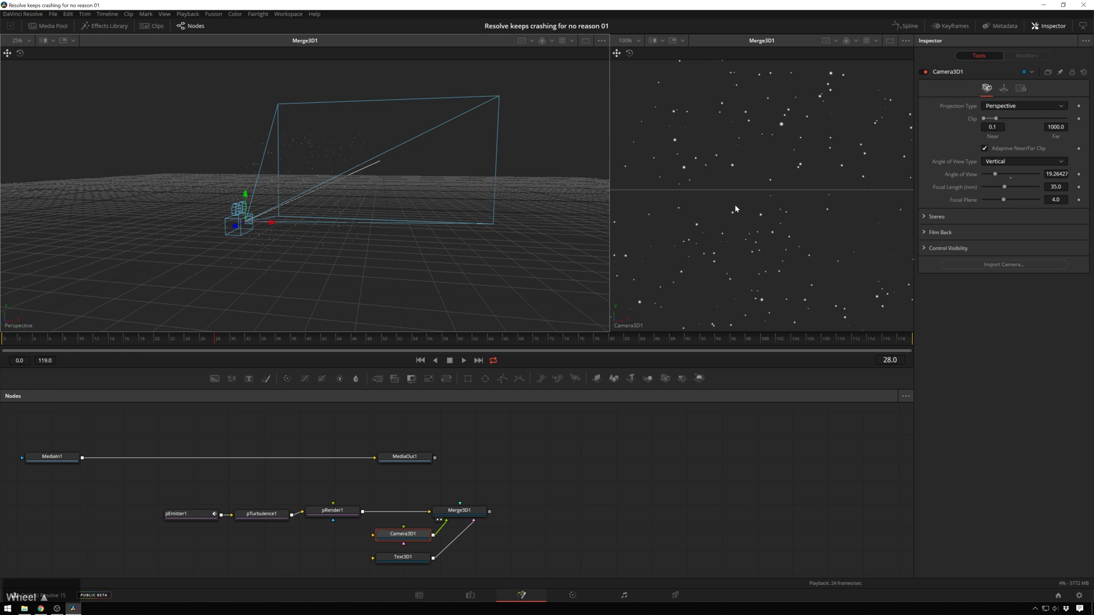
click(236, 225)
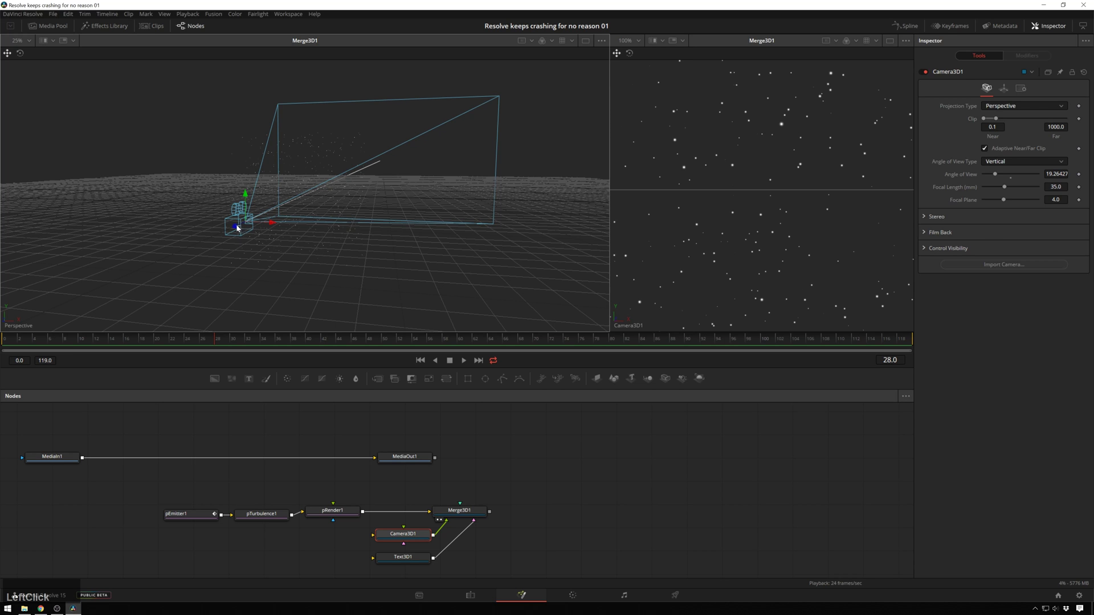
drag(236, 228, 194, 269)
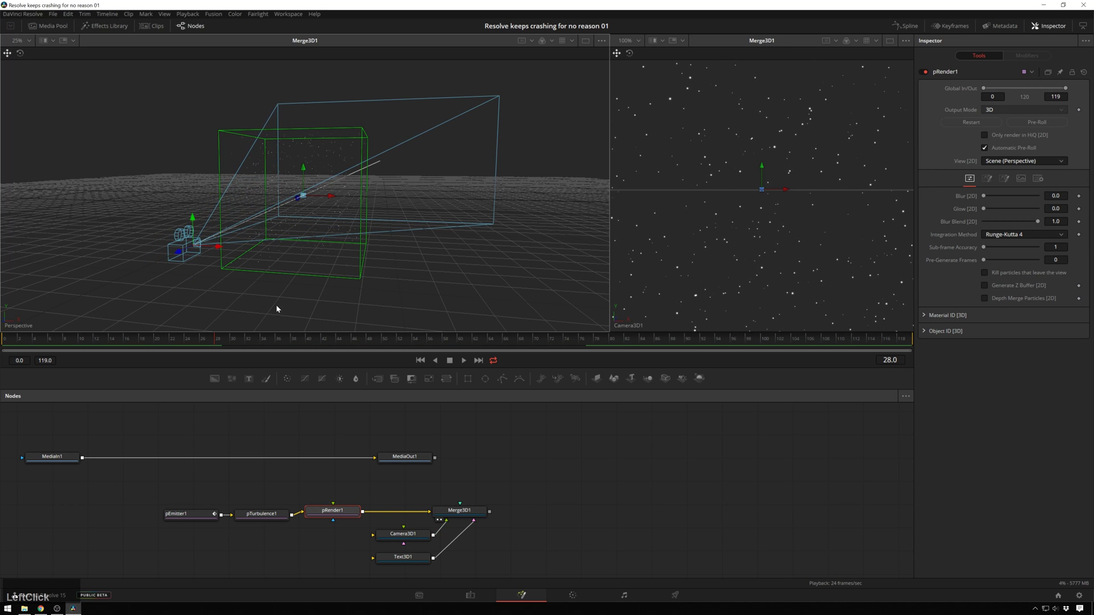
- Enter STAR as the styled text of Text3D1
click(412, 564)
click(991, 131)
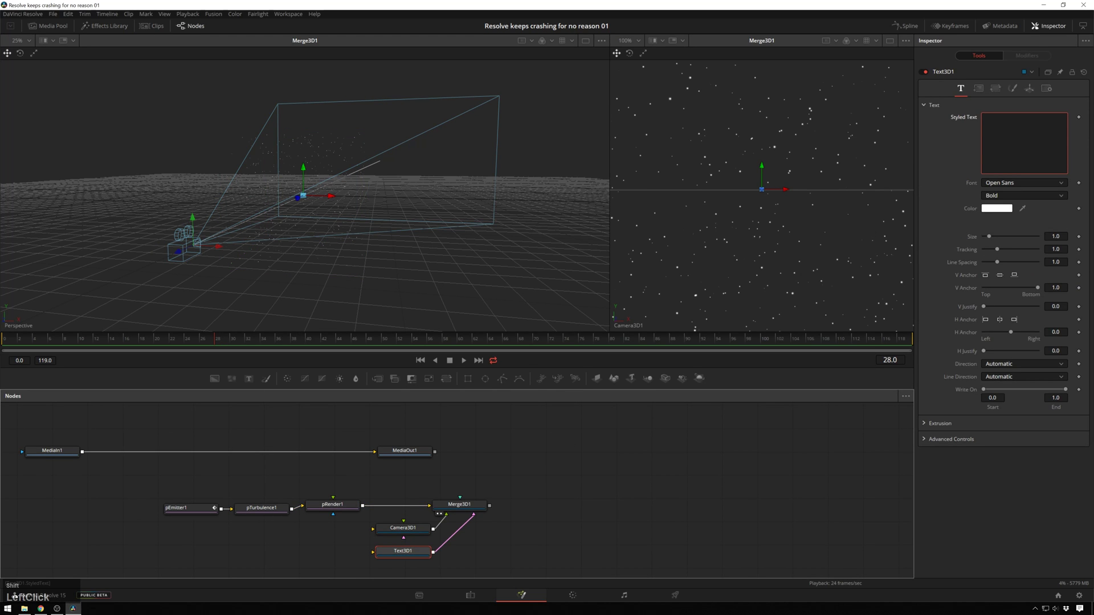
text(STAR)
key(ctrl+a)
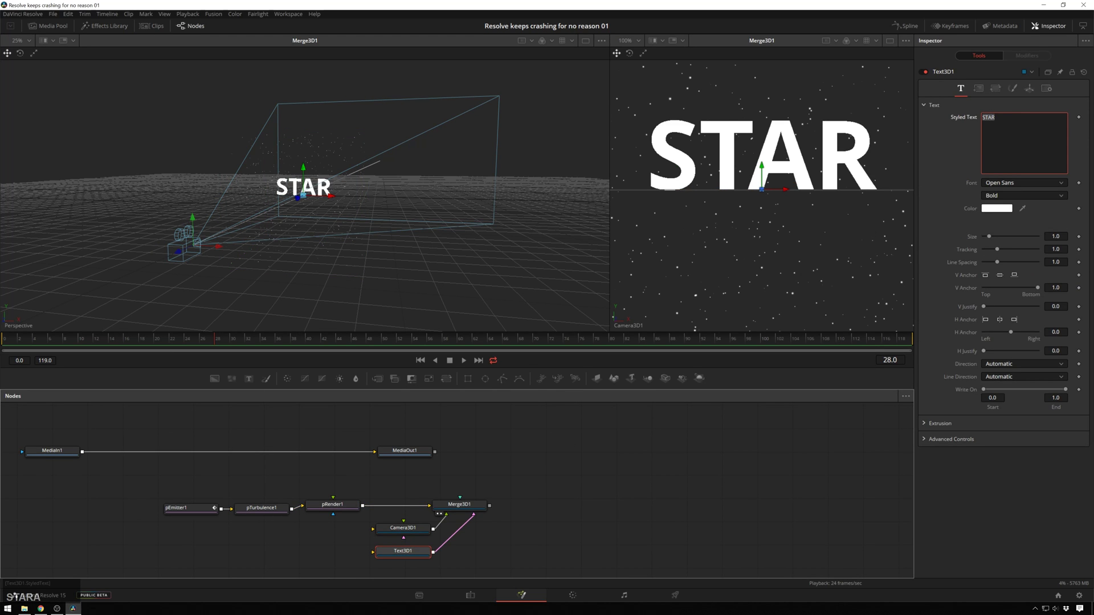
- Set the text's font to Gotham Light, its size to 0.16 and its tracking to 2.394
click(1017, 183)
text(goth)
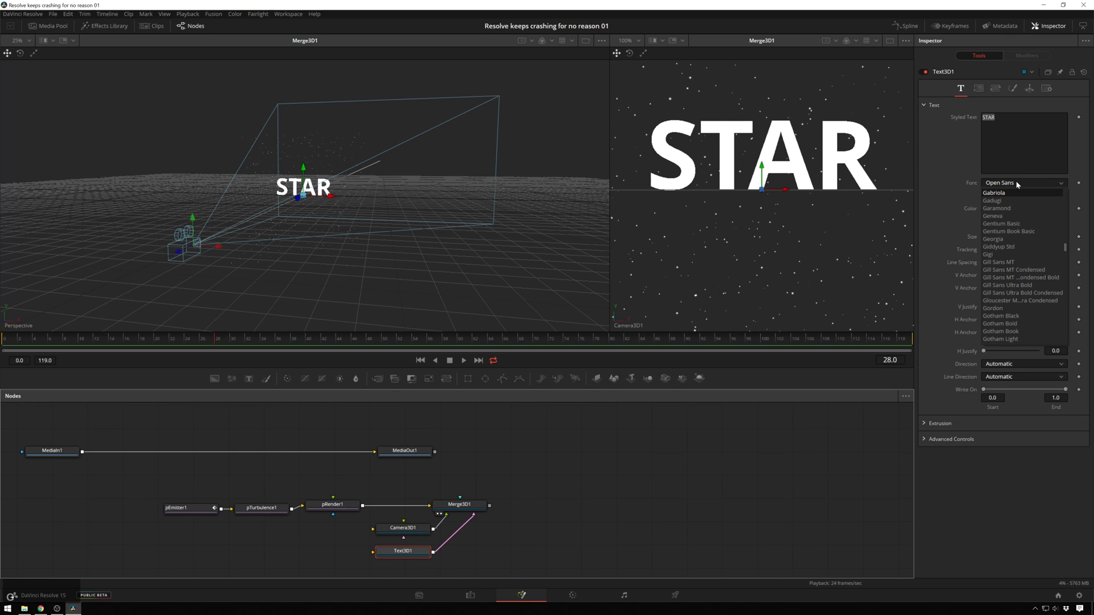
key(Down)
key(Down)
key(Down)
key(Return)
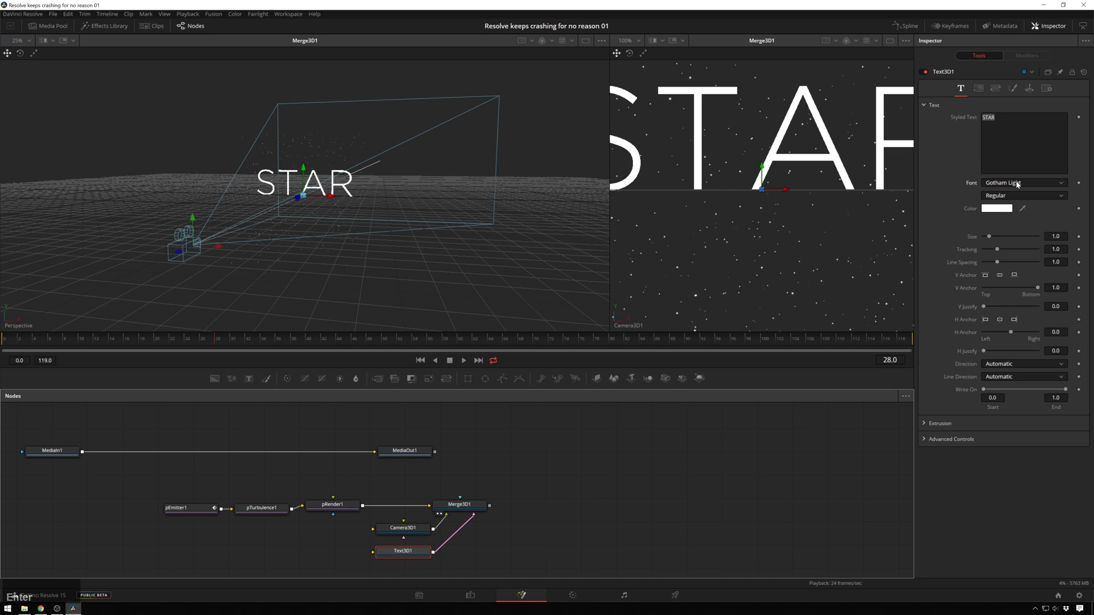
drag(988, 238, 1019, 251)
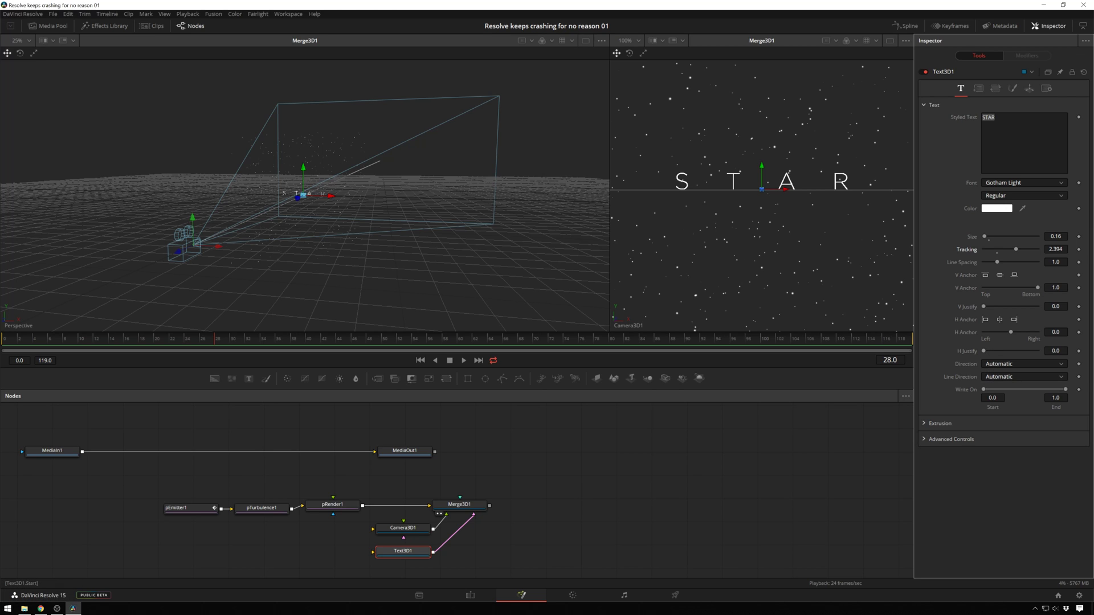
- Try lowering the STAR text along its Y axis and giving it an extrusion depth of 0.02, and undo these changes
drag(761, 168, 761, 175)
right_click(762, 175)
click(951, 469)
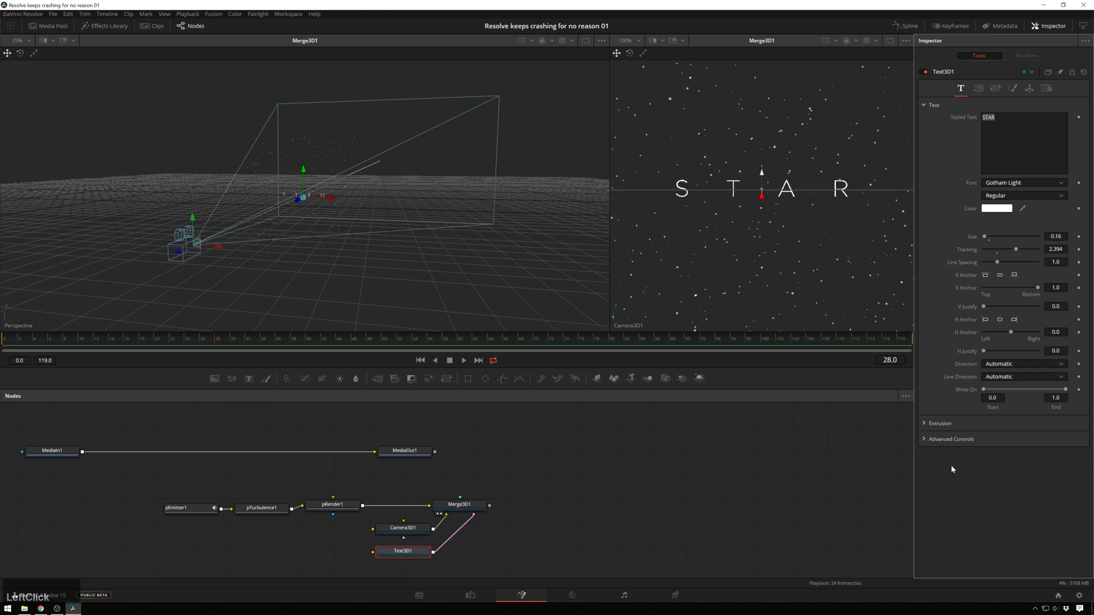
click(924, 425)
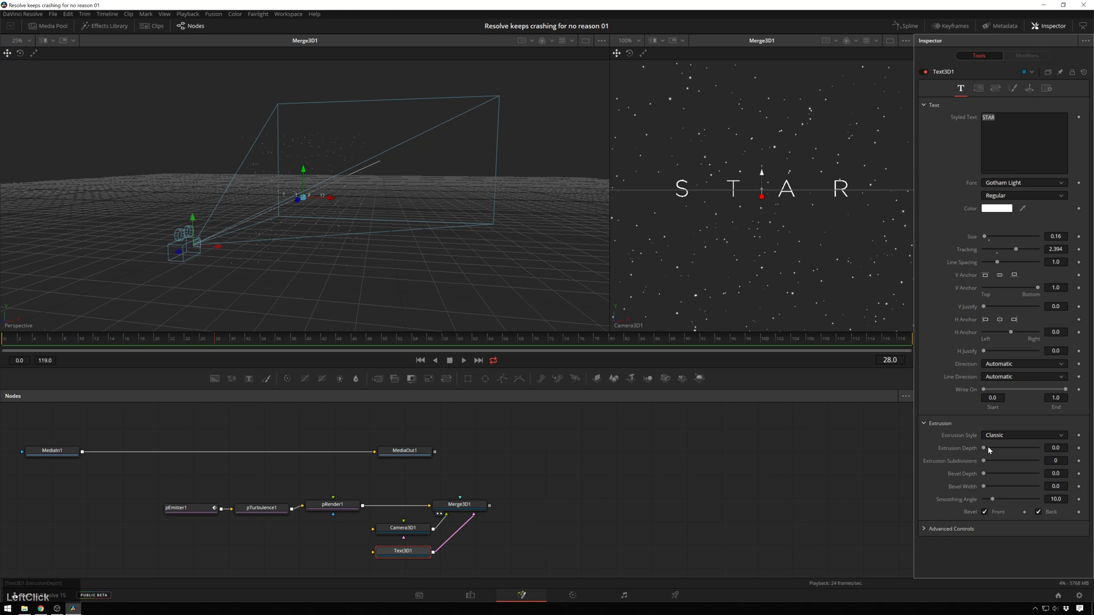
drag(331, 197, 331, 229)
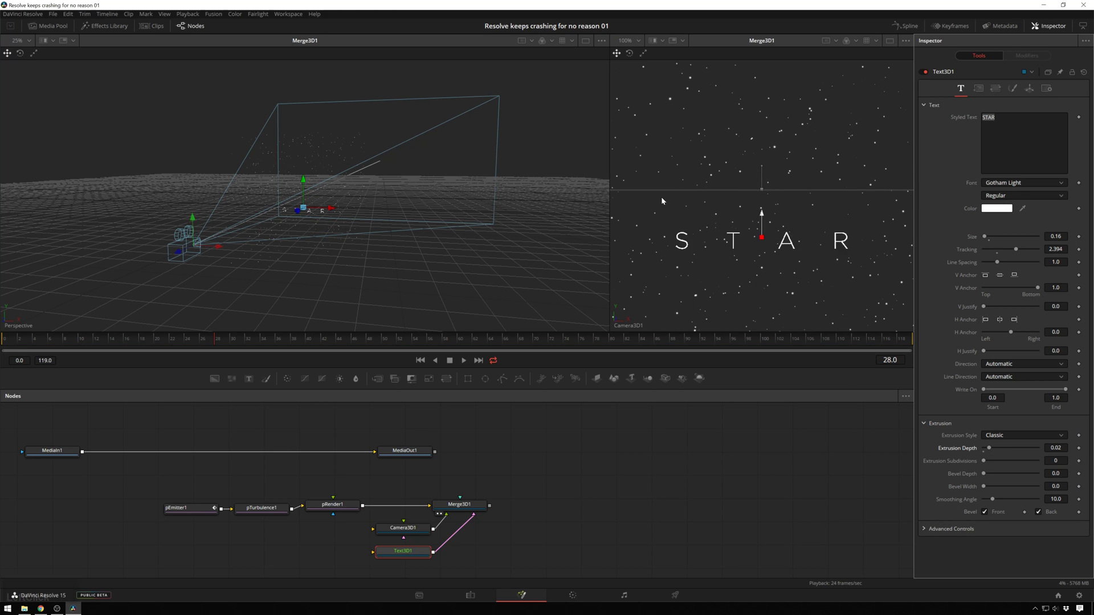
click(684, 200)
key(ctrl+z)
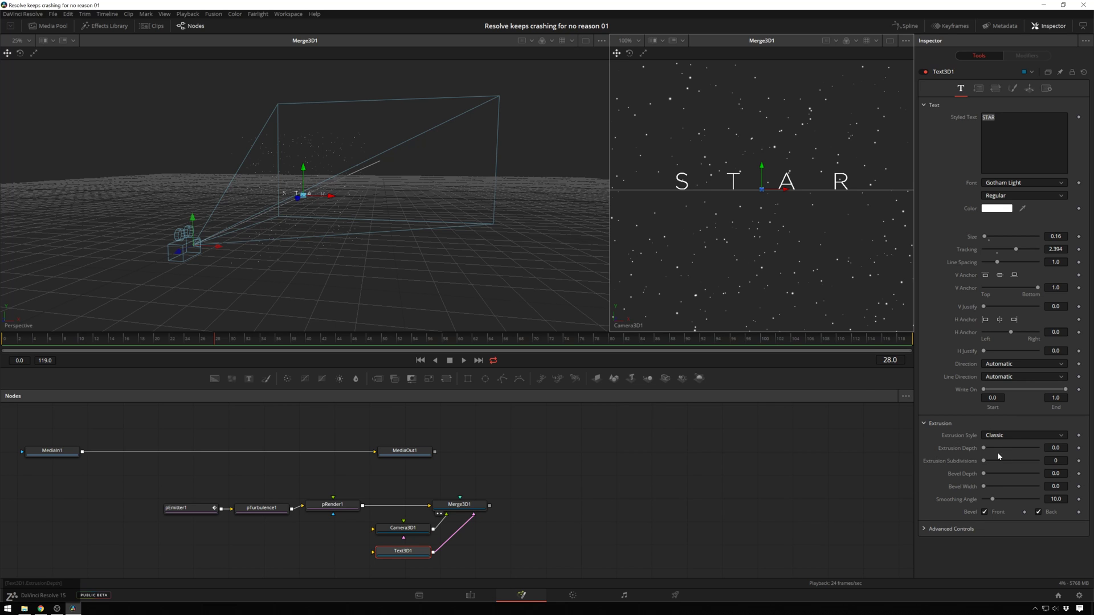
- Give the STAR text an extrusion depth of 0.0787, a bevel depth of 0.0016 and a bevel width of 0.0039
click(985, 447)
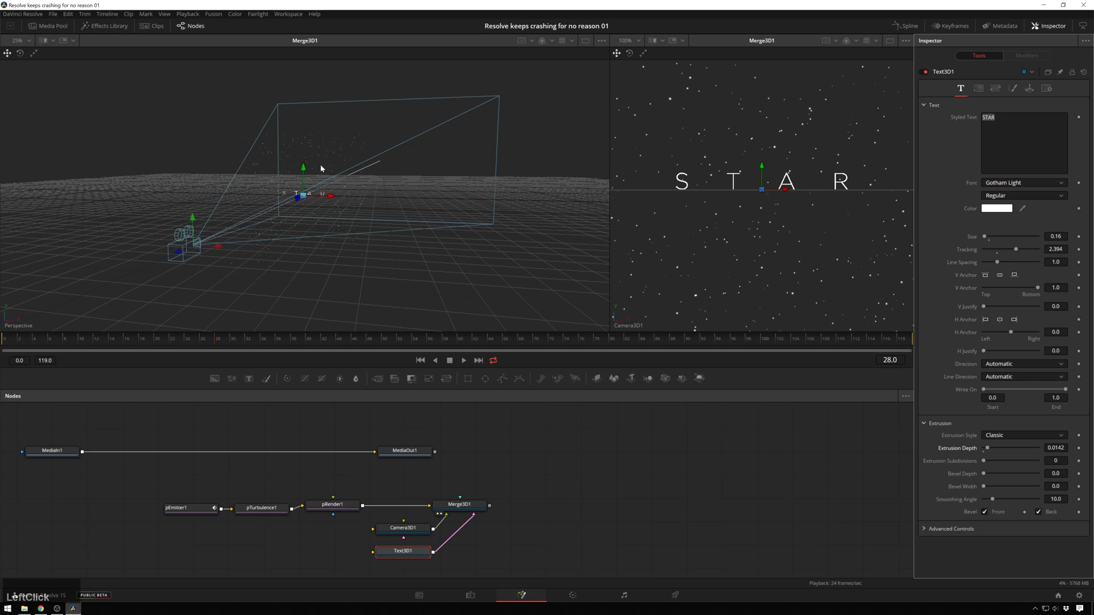
ctrl+scroll(320, 164, up, 6)
drag(488, 282, 317, 305)
ctrl+scroll(428, 302, up, 1)
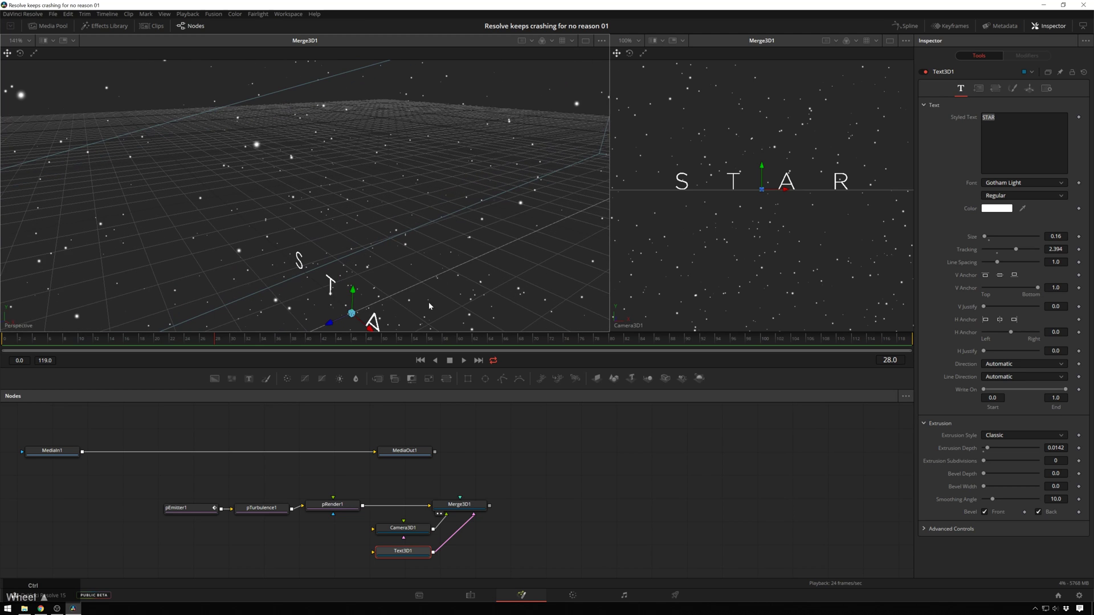
drag(426, 310, 312, 153)
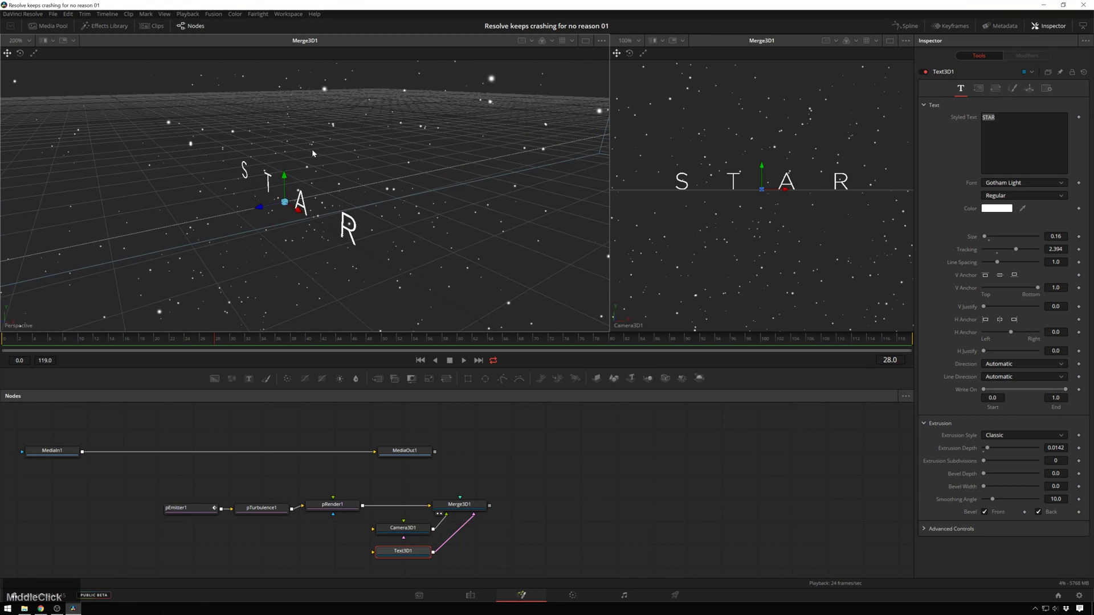
drag(987, 448, 986, 487)
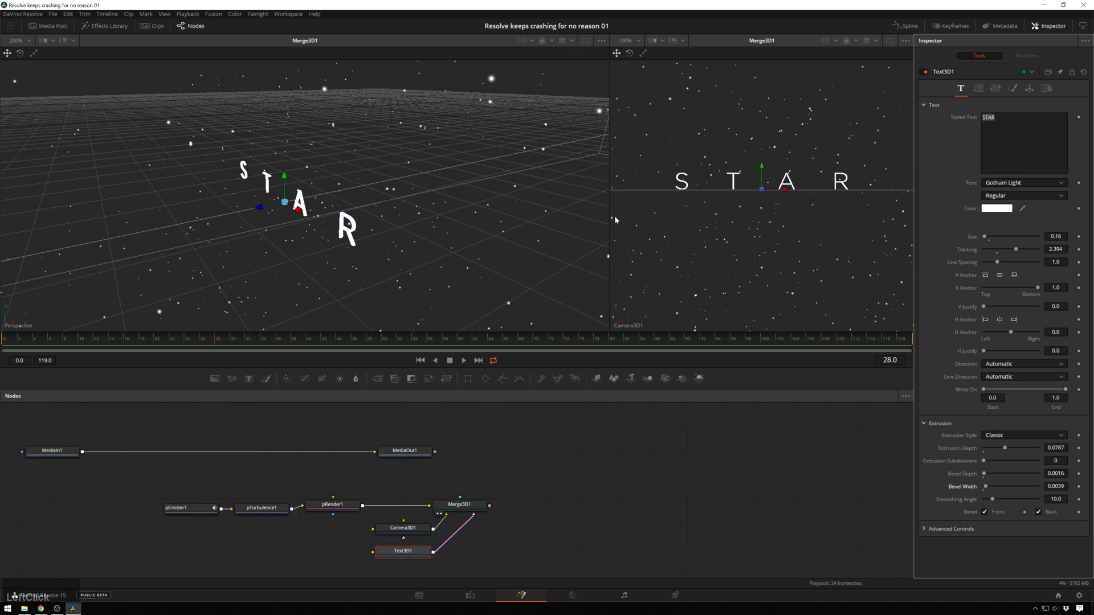
- Add a second Merge 3D node after Merge3D1 and space it farther away in the node graph
ctrl+scroll(350, 210, down, 3)
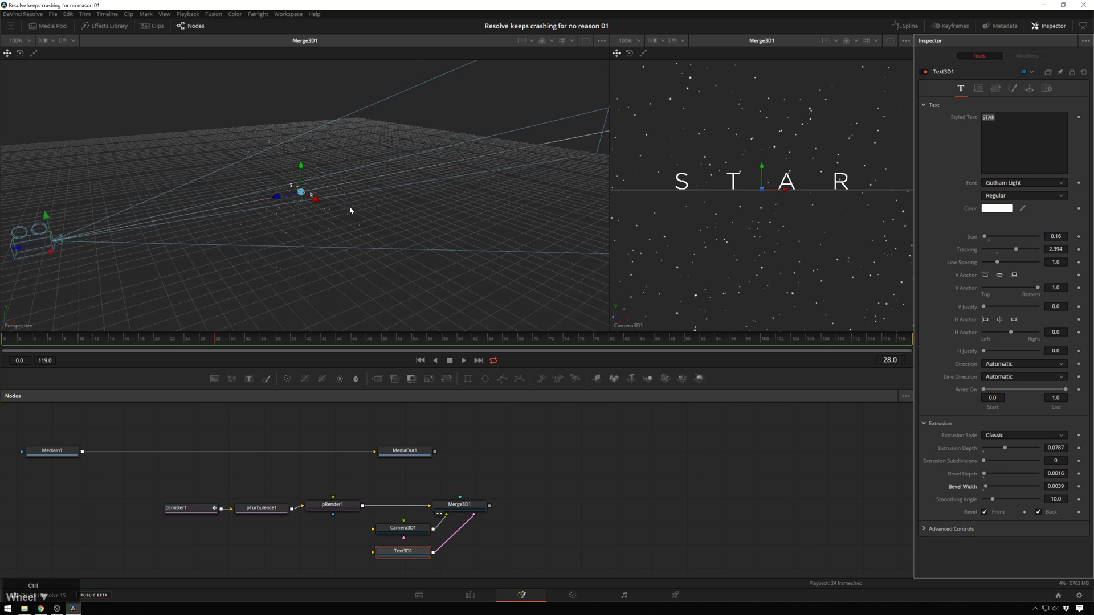
click(459, 505)
key(shift+space)
text(merg)
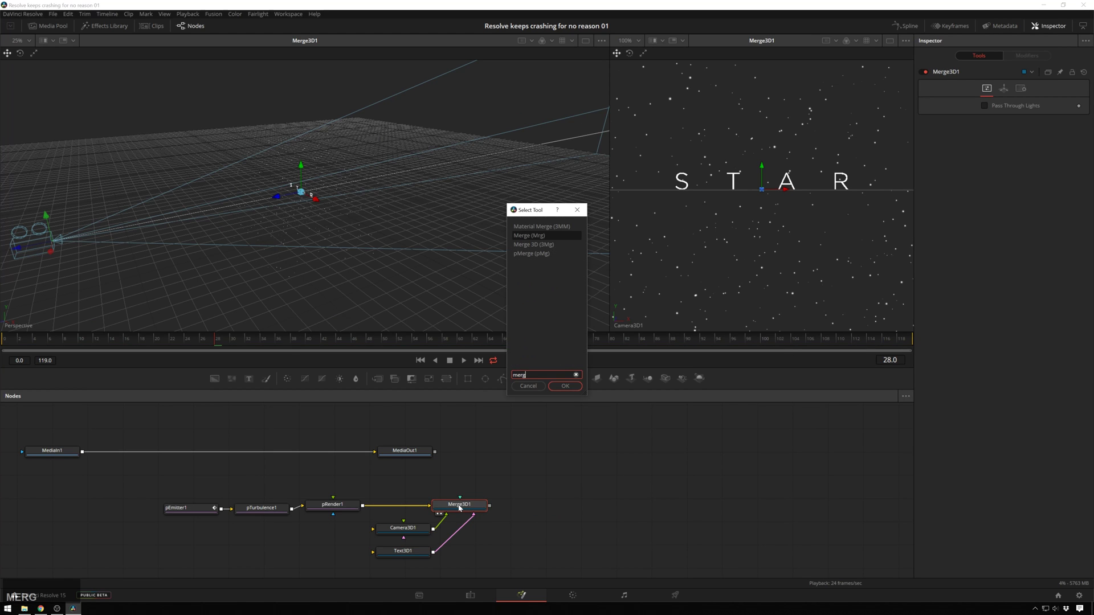
key(Down)
key(Return)
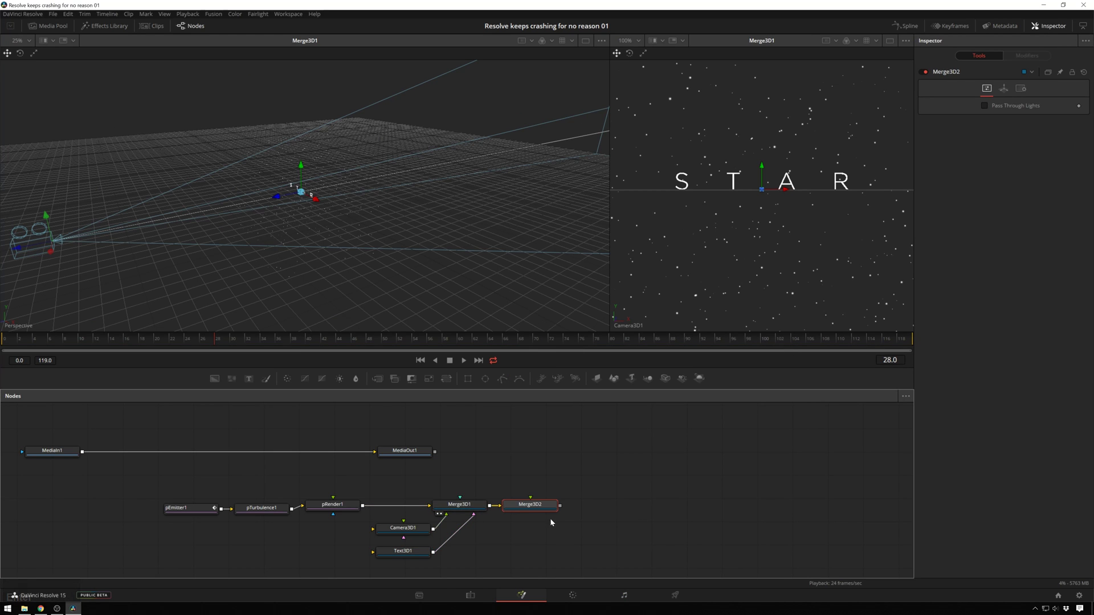
drag(550, 506, 612, 503)
- Add a Point Light node connected to Merge3D2
key(shift+space)
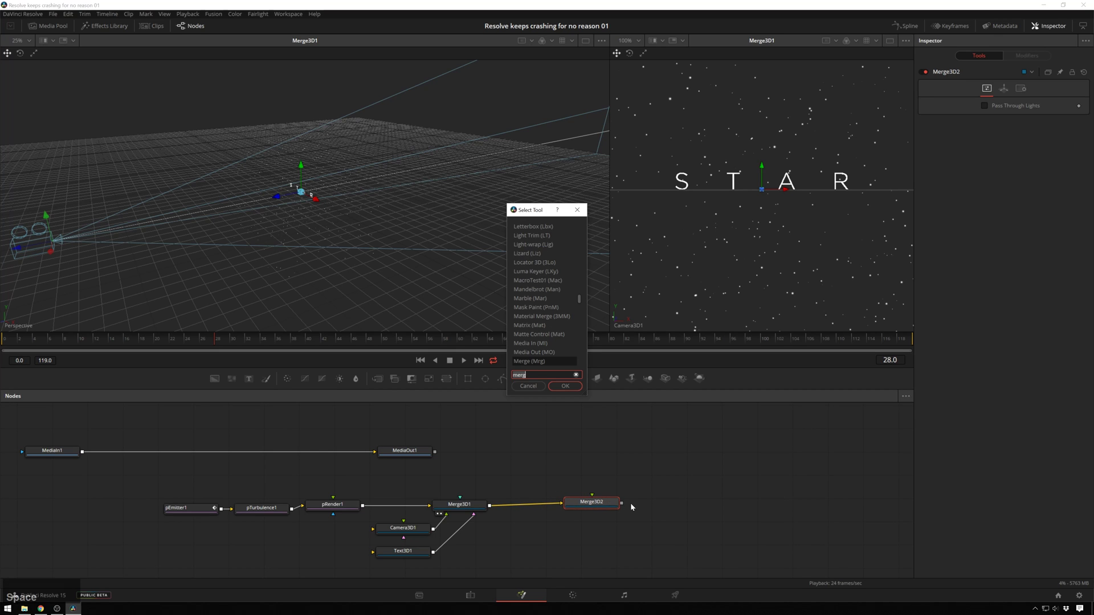
text(point)
key(Return)
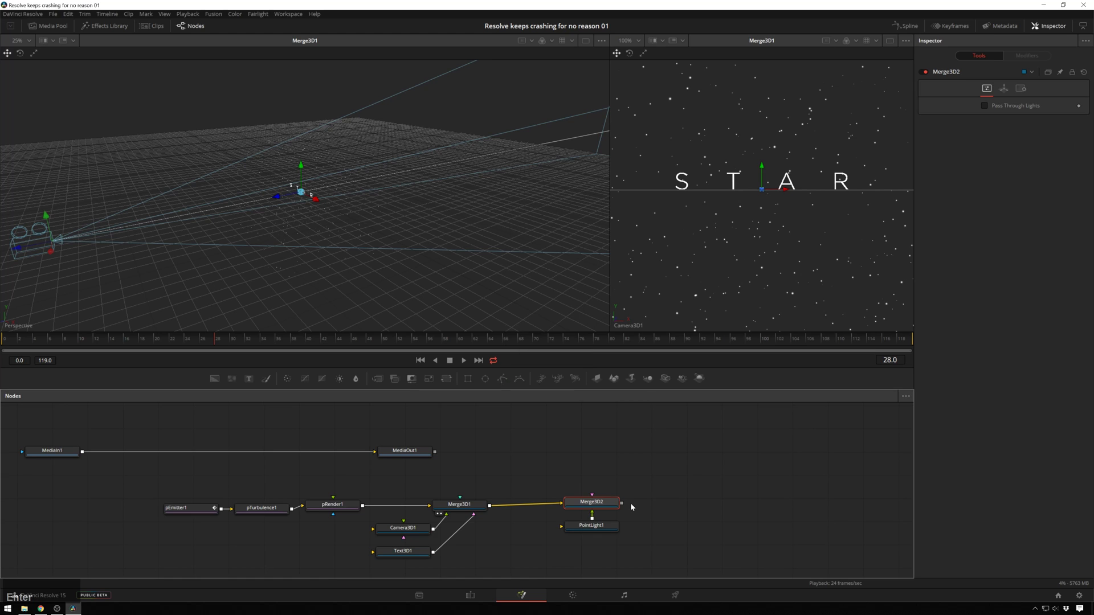
- Place PointLight1 above and to the left of the text as seen by the camera, with color hue 0.104, saturation 0.273 and value 0.906
click(278, 197)
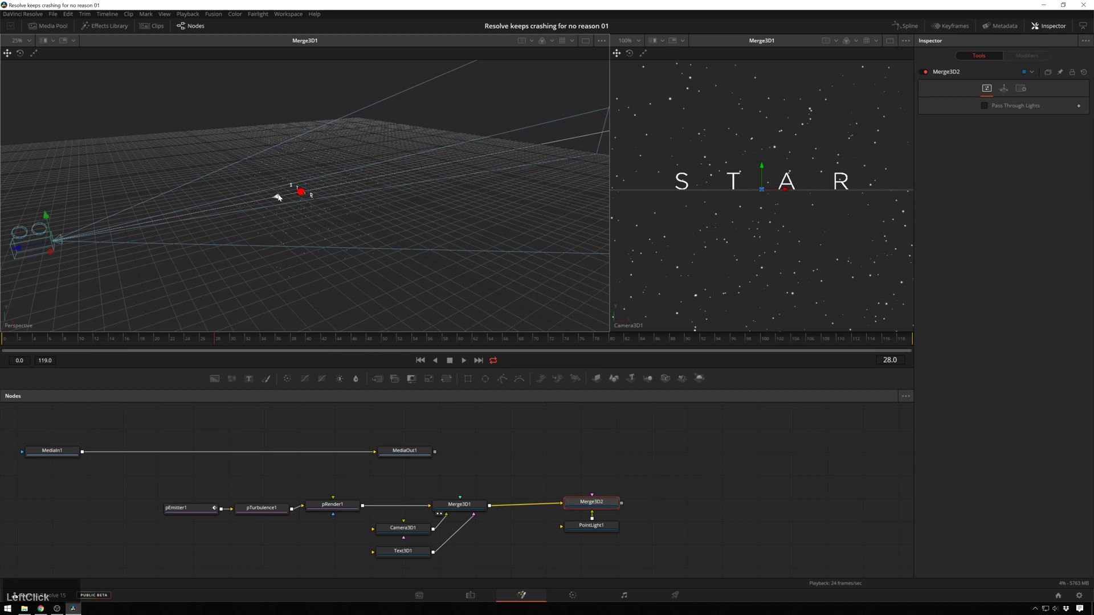
click(589, 526)
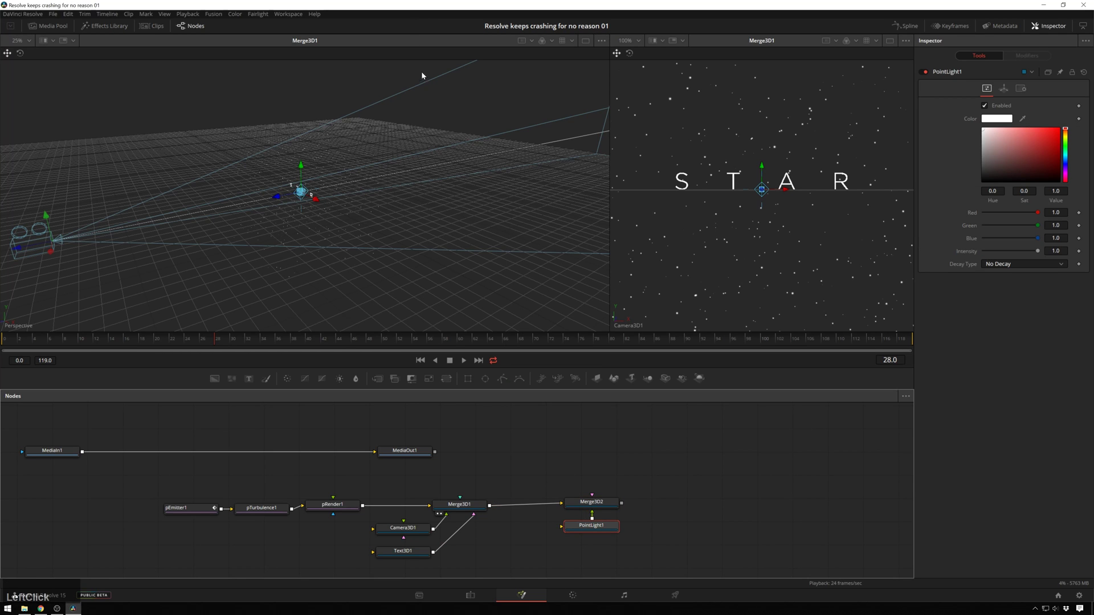
drag(278, 198, 268, 174)
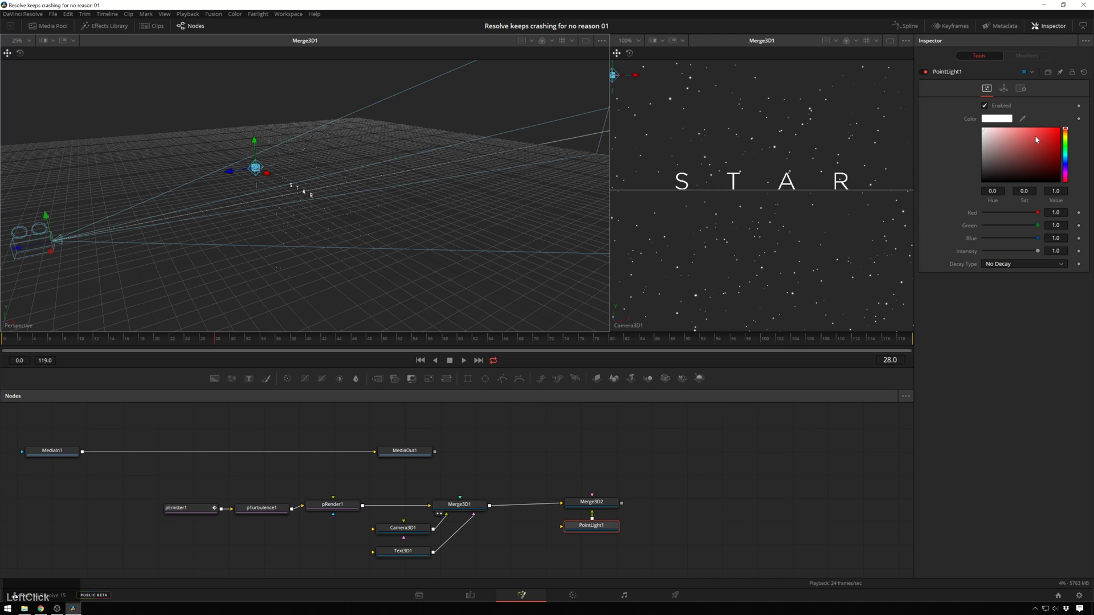
click(1064, 134)
drag(993, 132, 1004, 134)
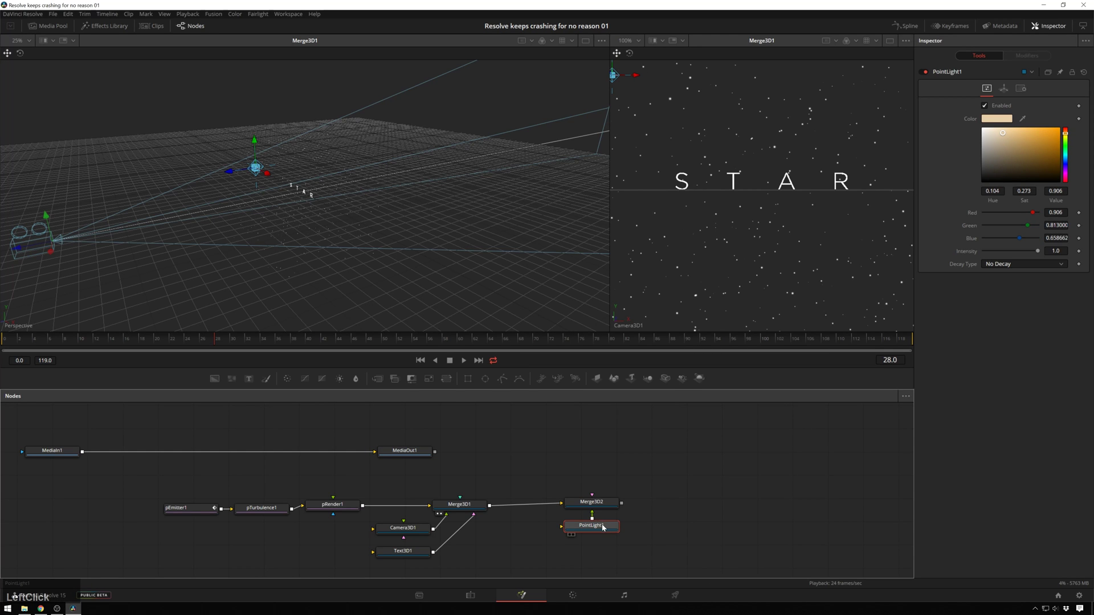
- Duplicate PointLight1, connect the copy to Merge3D2 and place it beside the original light node
key(ctrl+c)
click(654, 529)
key(ctrl+v)
drag(648, 534, 605, 501)
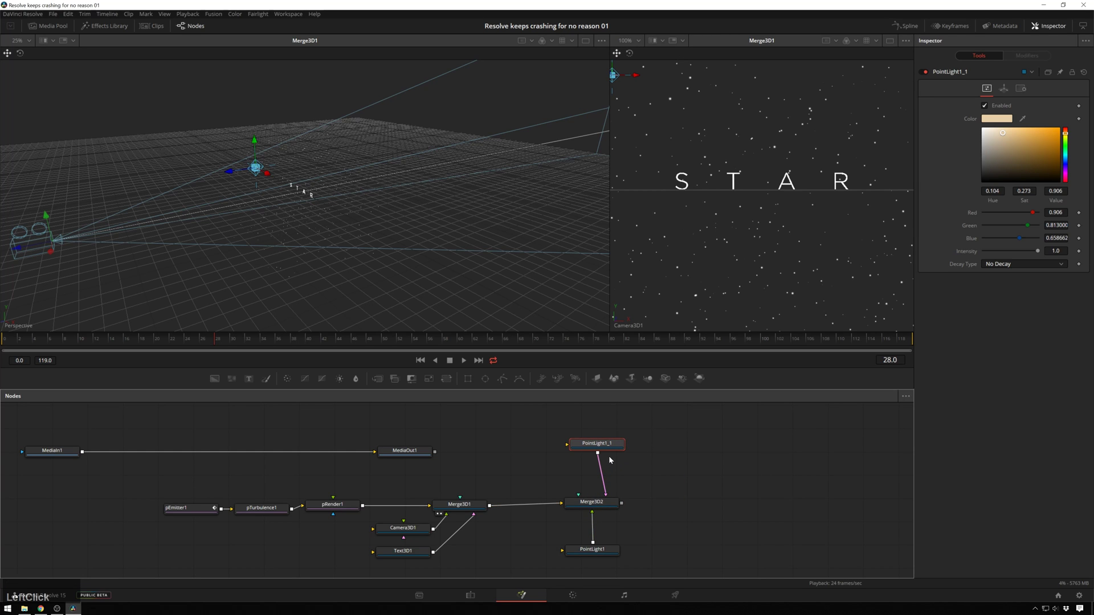
drag(606, 445, 647, 561)
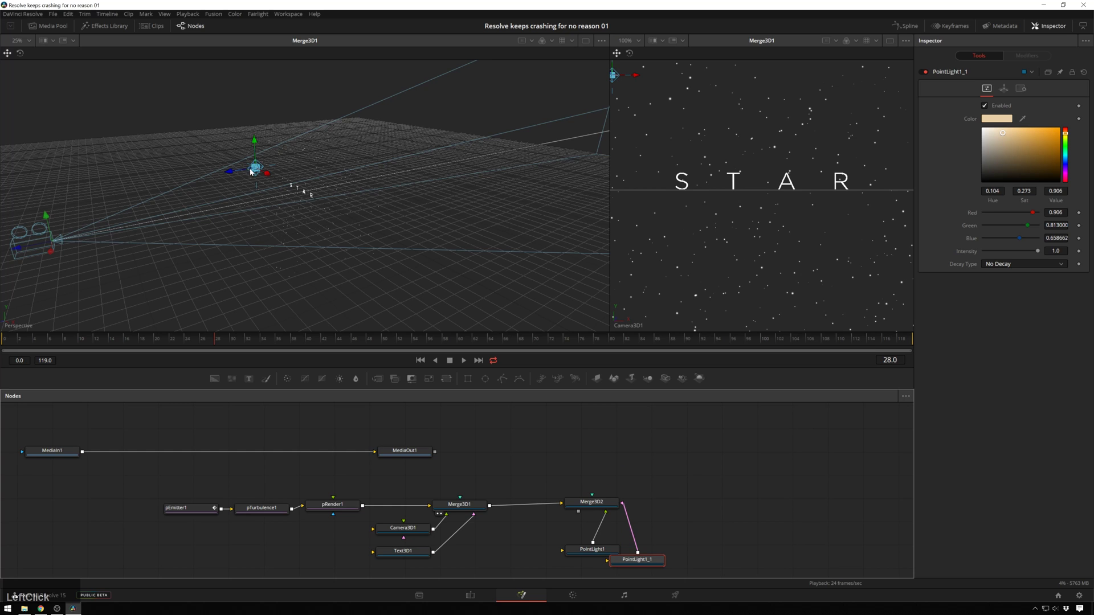
- Move the duplicated point light below the text on the side opposite the first light, and change its color hue
drag(233, 169, 333, 239)
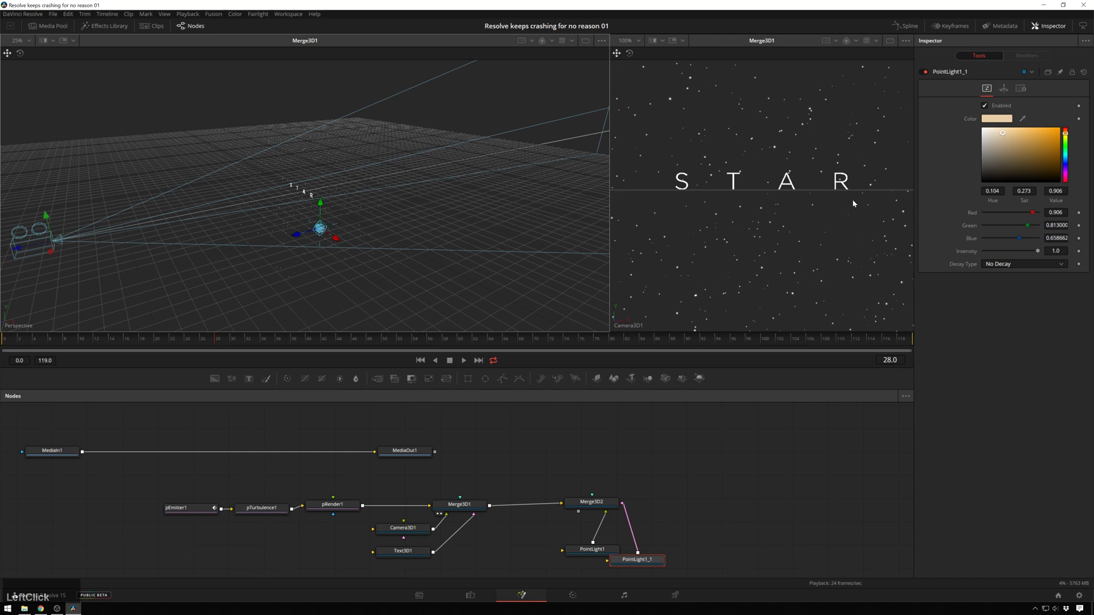
drag(1062, 159, 1057, 160)
- Reposition Merge3D2 above the two light nodes and add a Renderer 3D node after it
drag(606, 508, 641, 503)
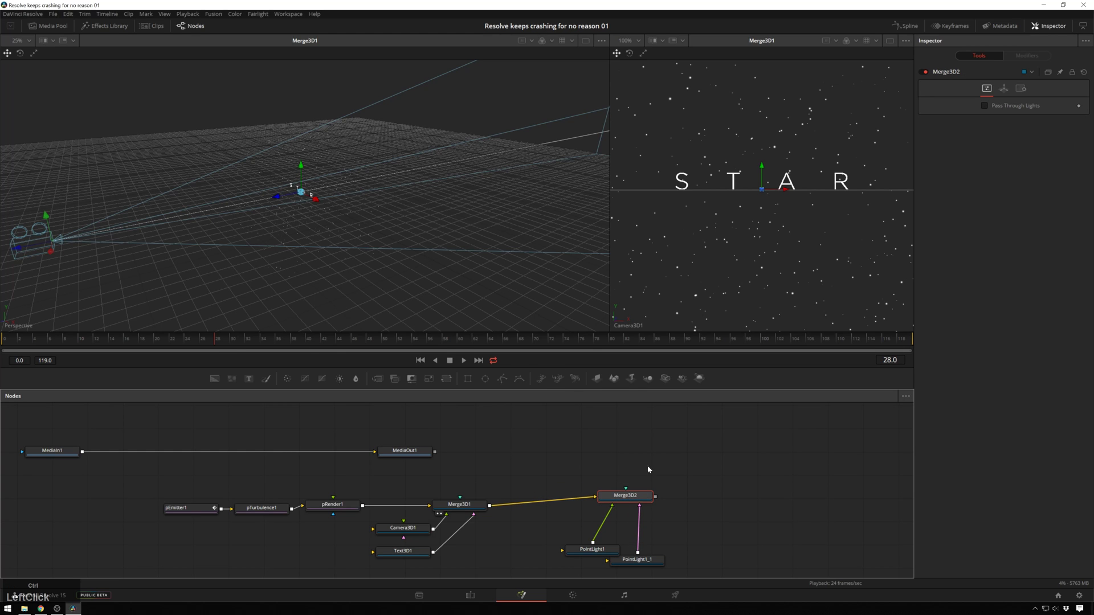
key(shift+space)
text(render)
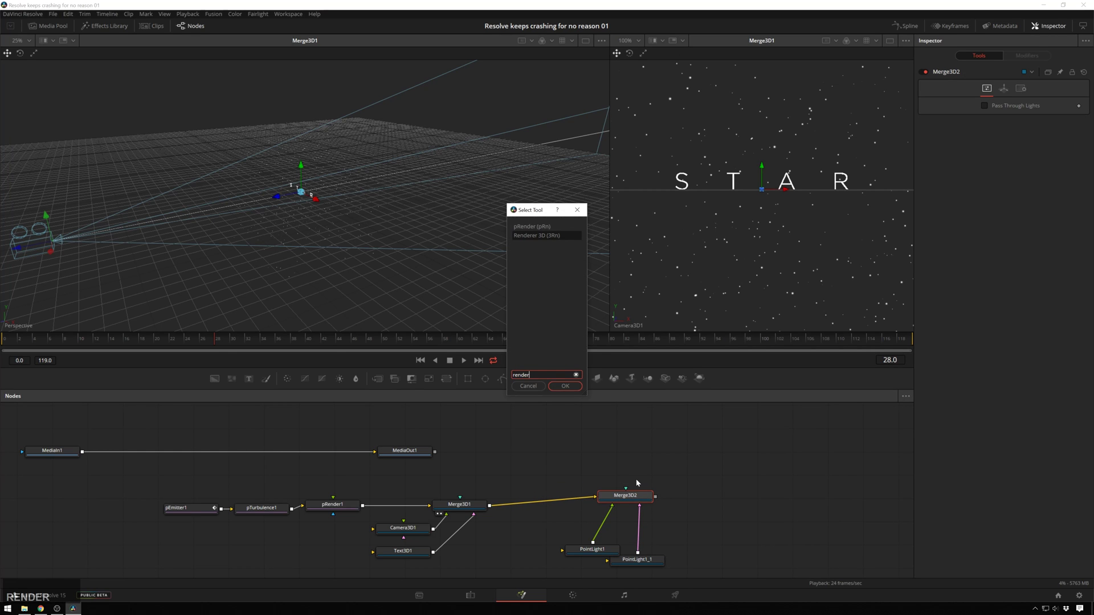
key(Return)
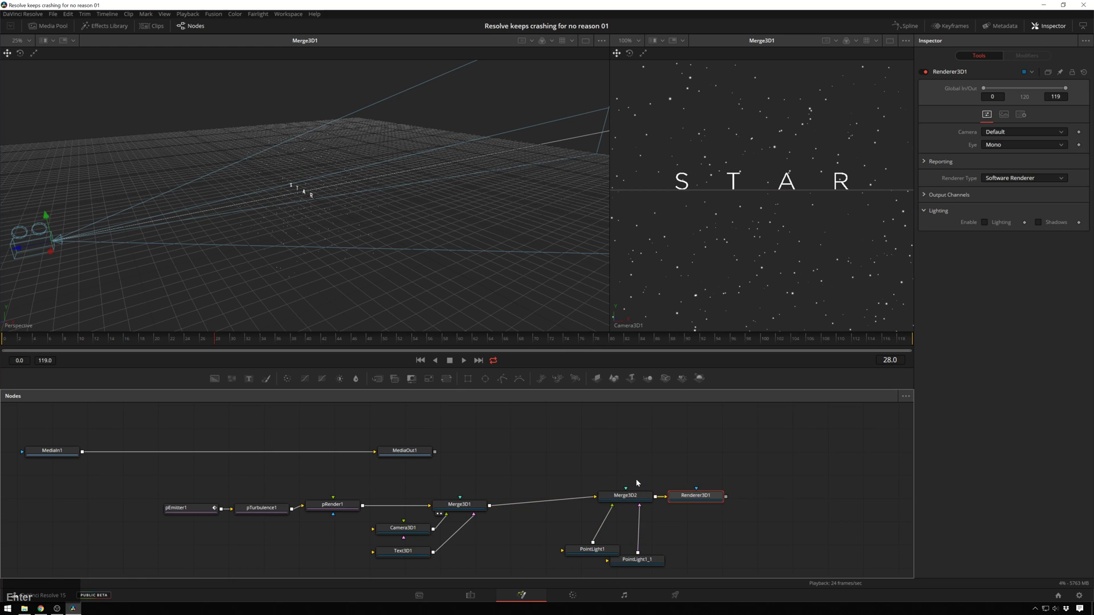
- Set Renderer3D1 to the OpenGL Renderer type with lighting and shadows enabled
click(750, 502)
click(1036, 178)
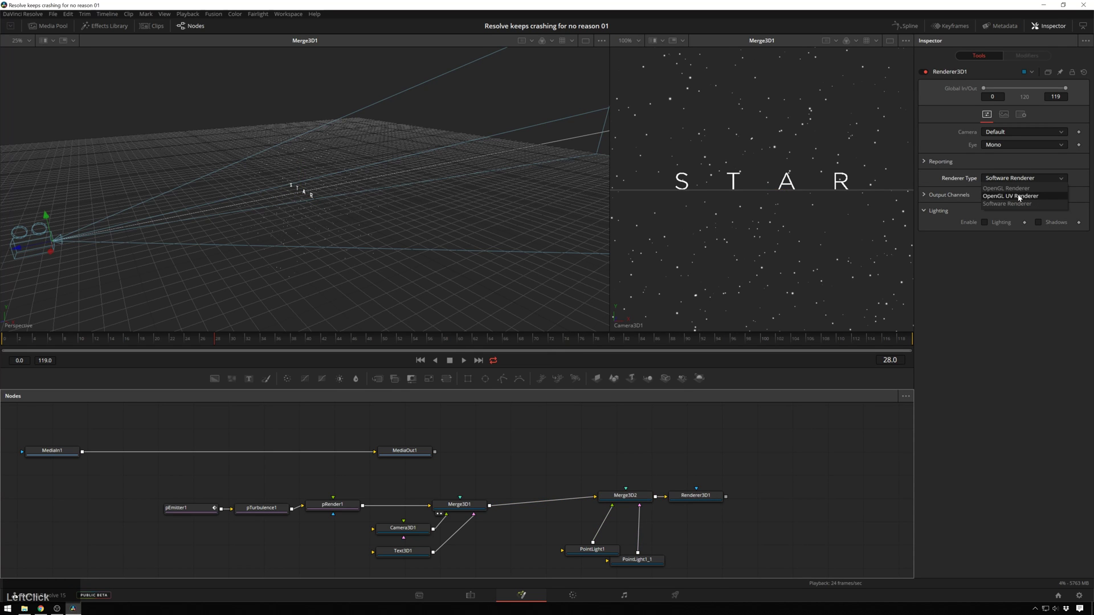
click(1022, 197)
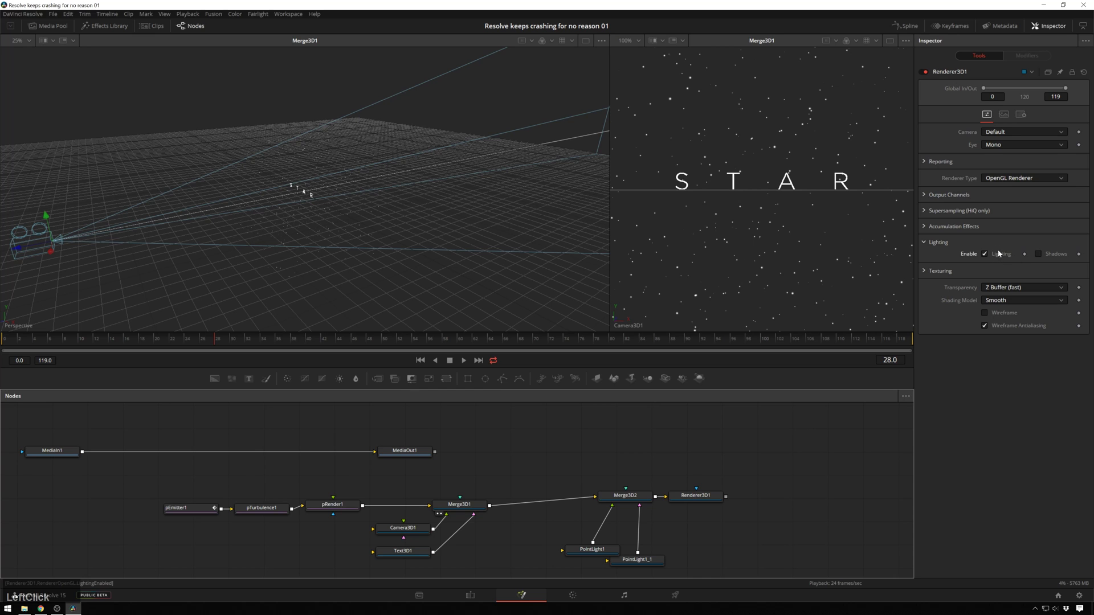
click(1038, 256)
- Show the Renderer3D1 output in both viewers
click(708, 499)
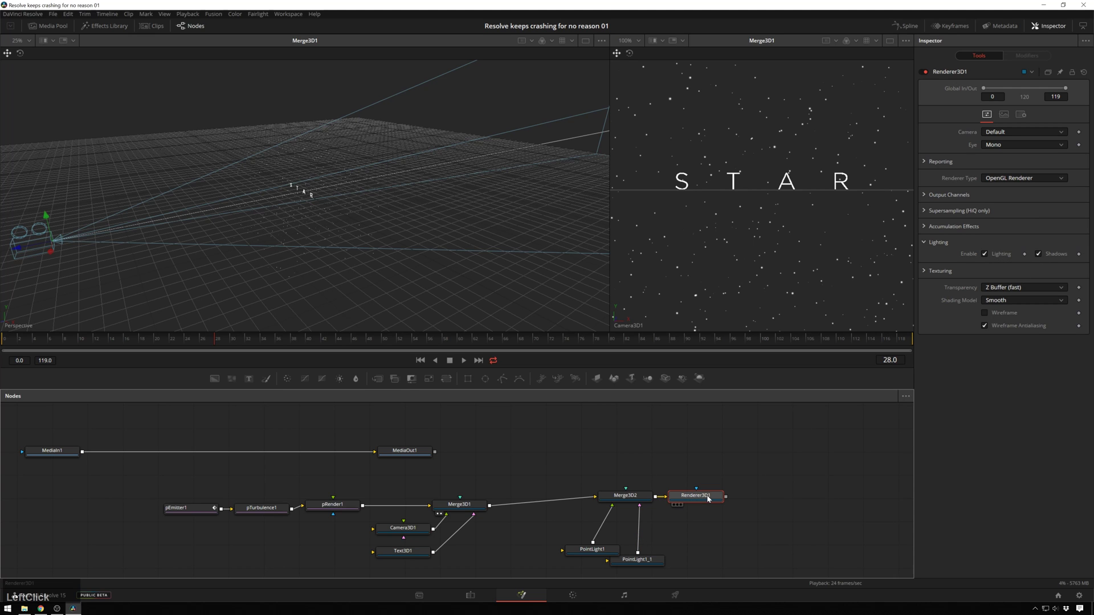
key(1)
key(2)
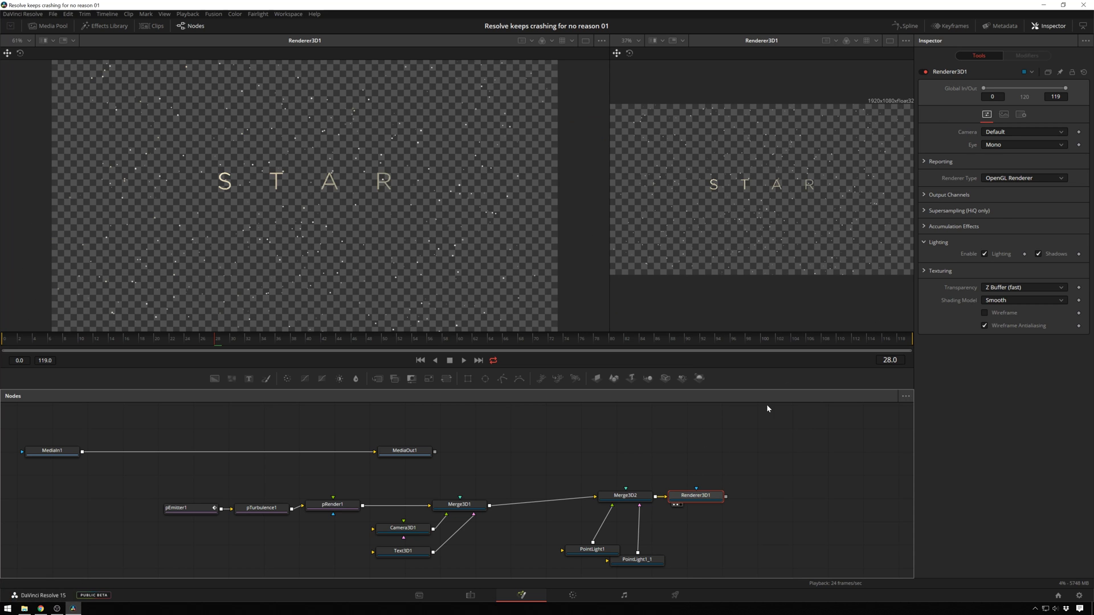
- Show the Merge3D2 output, with its two point lights, in the first viewer
scroll(794, 160, up, 2)
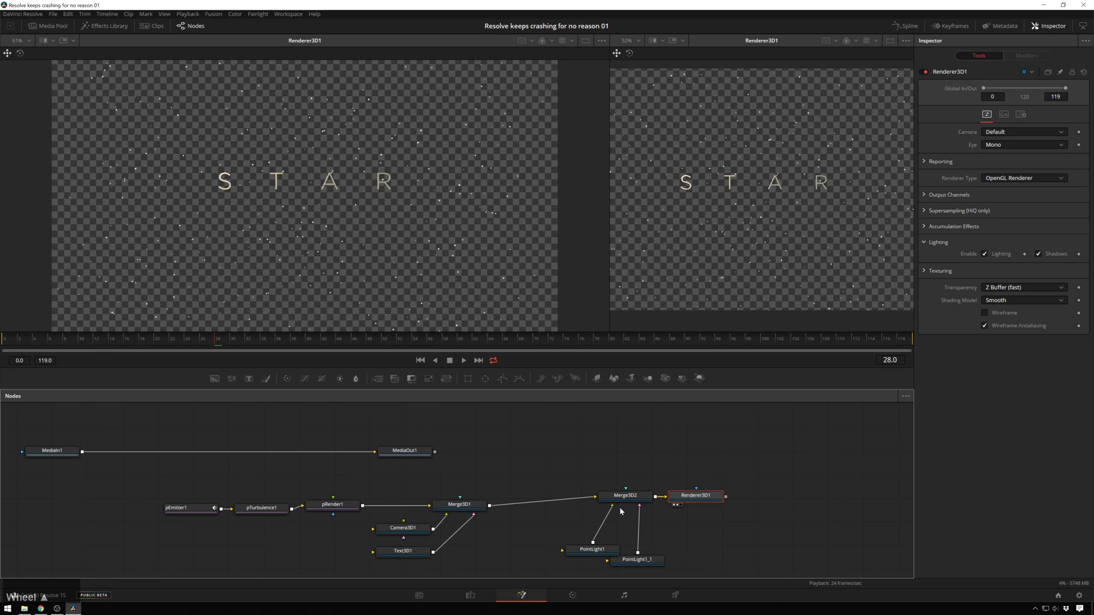
click(459, 504)
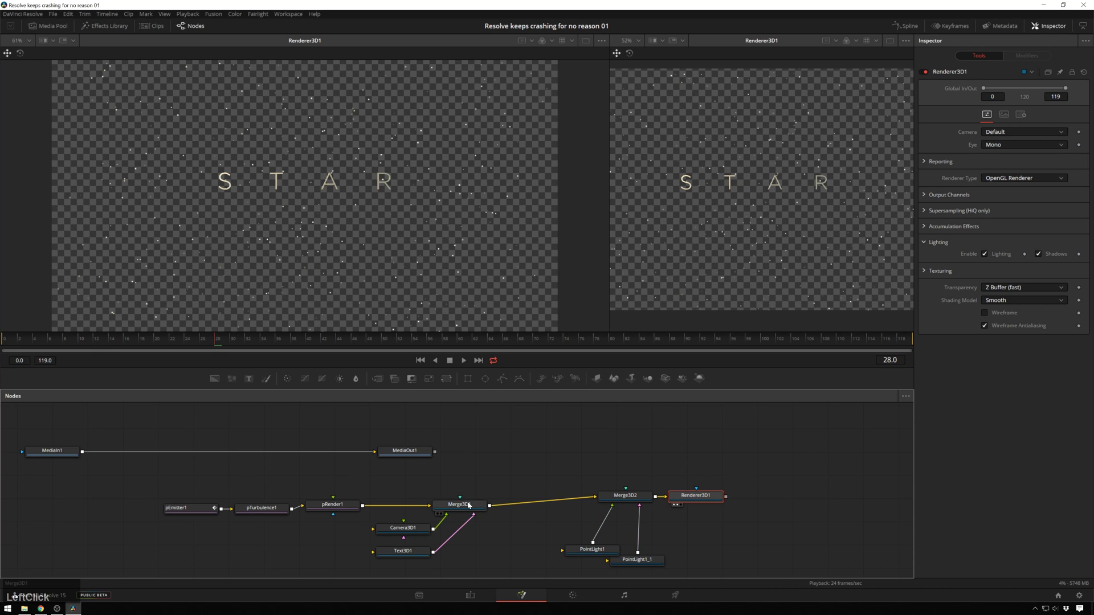
key(1)
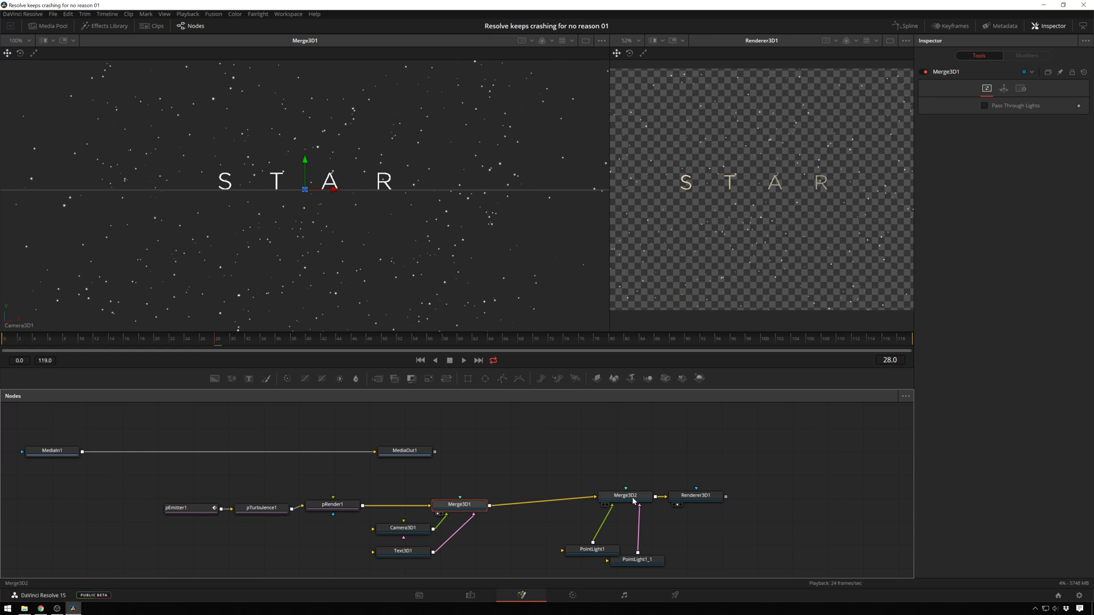
click(633, 499)
key(1)
click(499, 279)
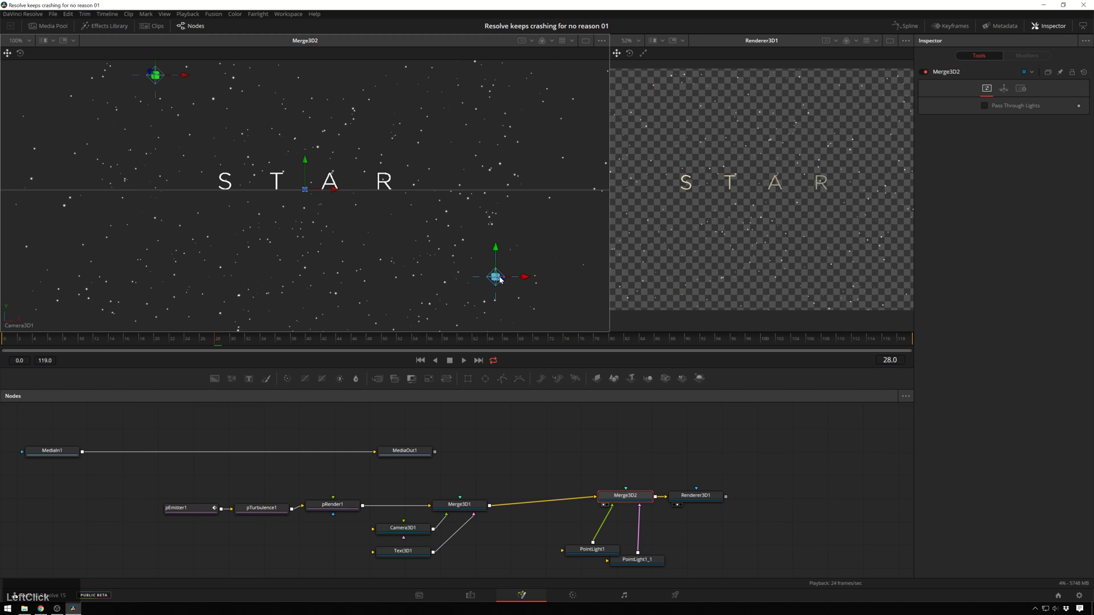
click(504, 284)
scroll(541, 229, down, 1)
scroll(541, 229, up, 1)
ctrl+middle_click(541, 229)
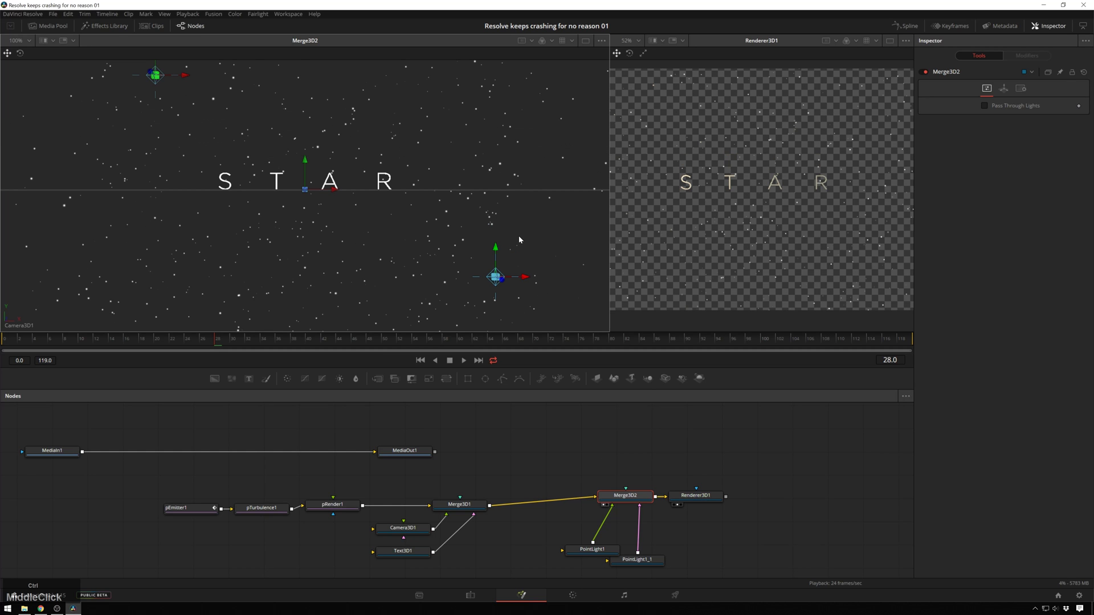
- Switch the Merge3D2 viewer from the camera view to Perspective and frame the whole scene from farther away
right_click(29, 326)
click(57, 348)
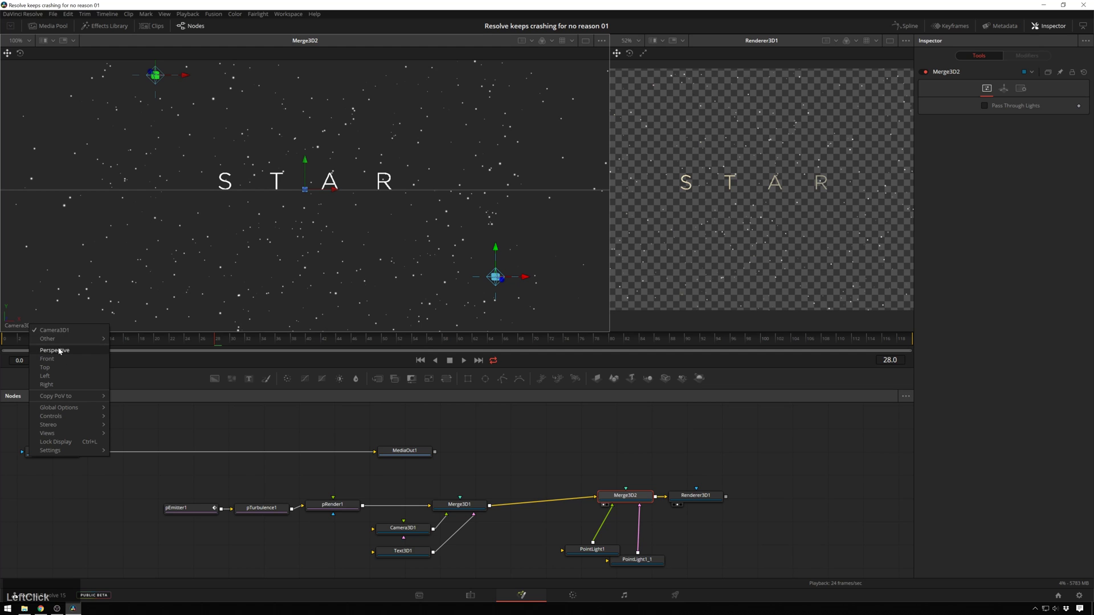
click(55, 350)
scroll(495, 300, down, 2)
drag(502, 274, 521, 301)
drag(512, 263, 529, 223)
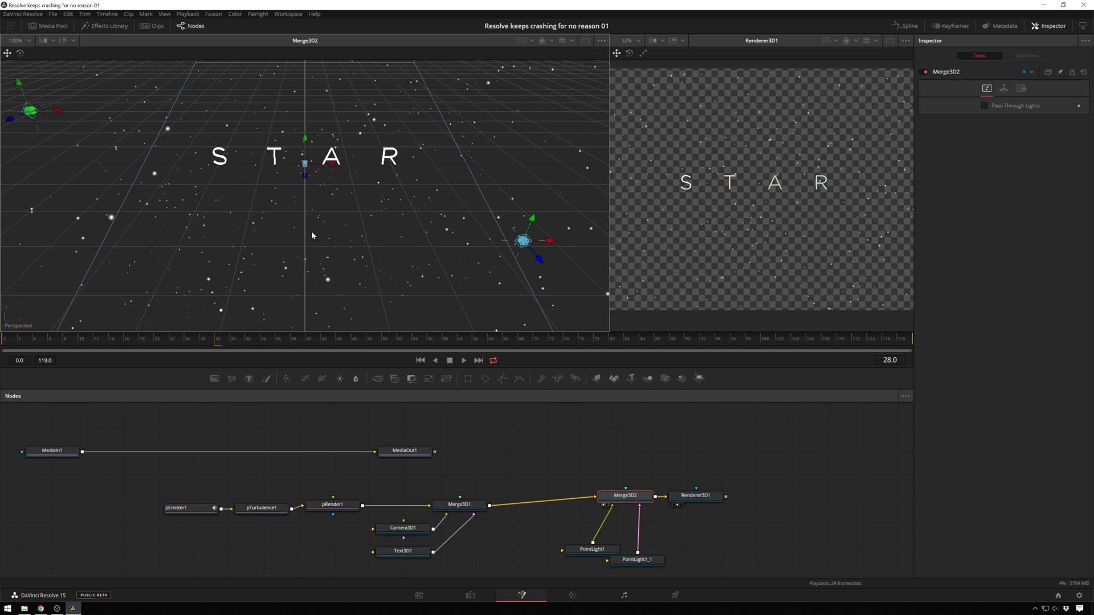
scroll(724, 474, down, 3)
scroll(432, 220, down, 5)
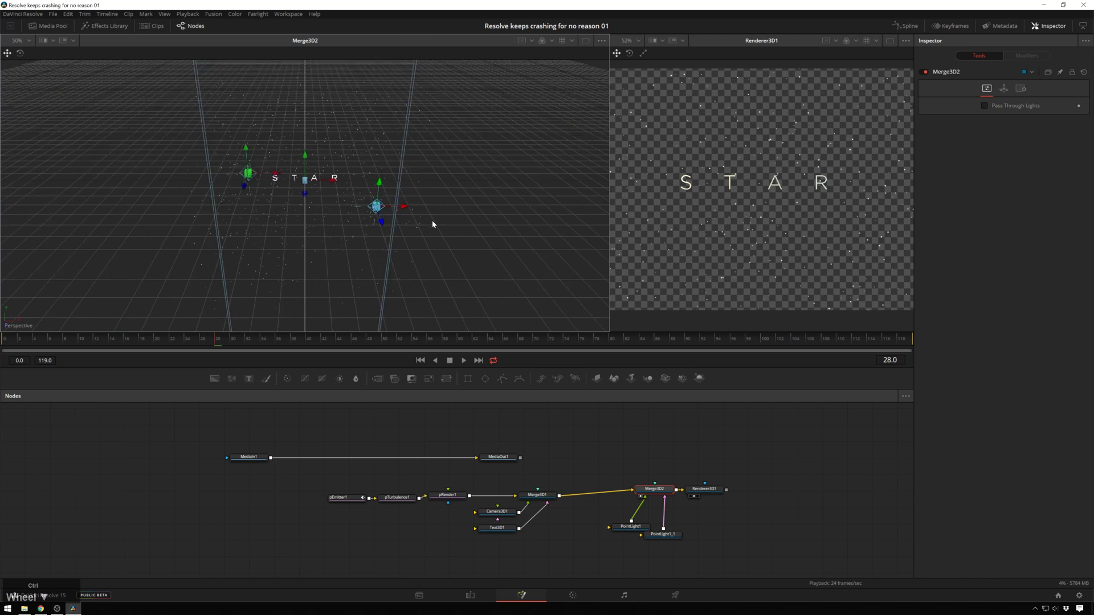
- Add a keyframe on Camera3D1's Z Offset at frame 0
click(497, 511)
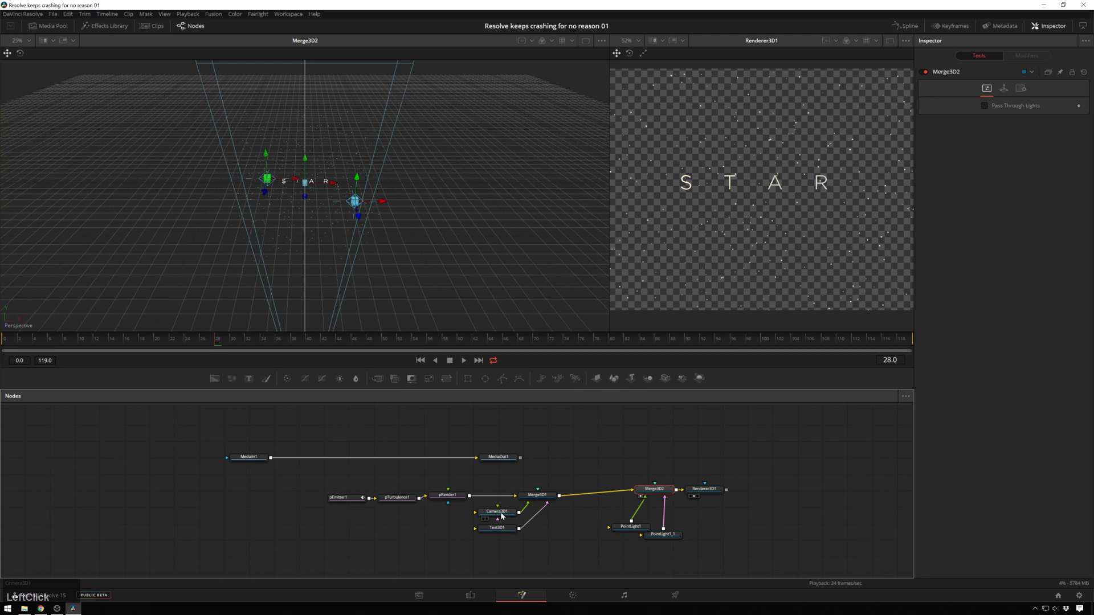
drag(122, 341, 1, 351)
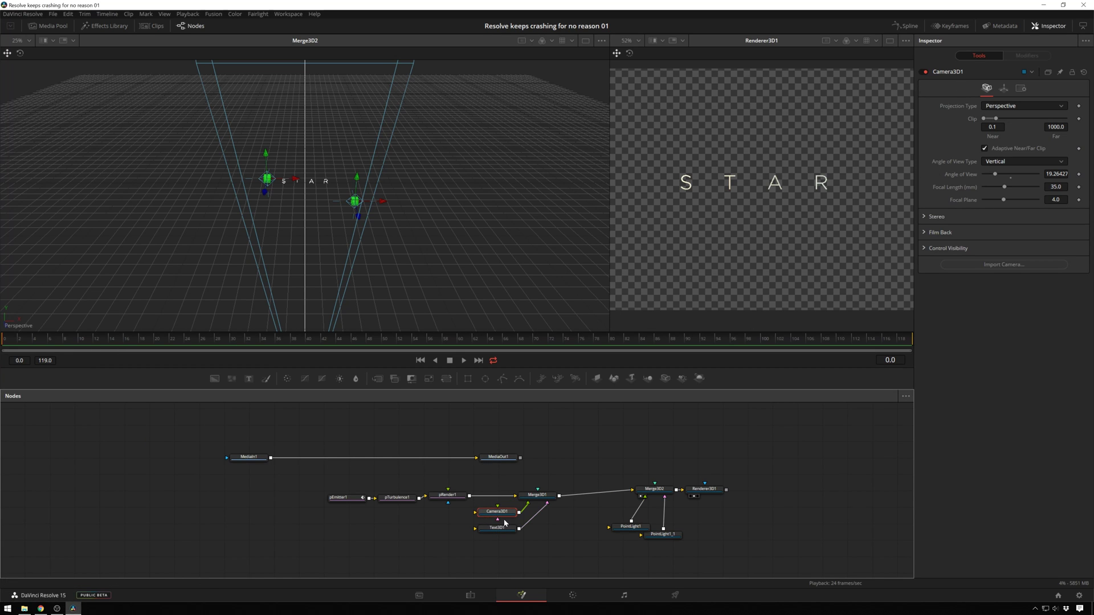
click(948, 141)
click(1003, 89)
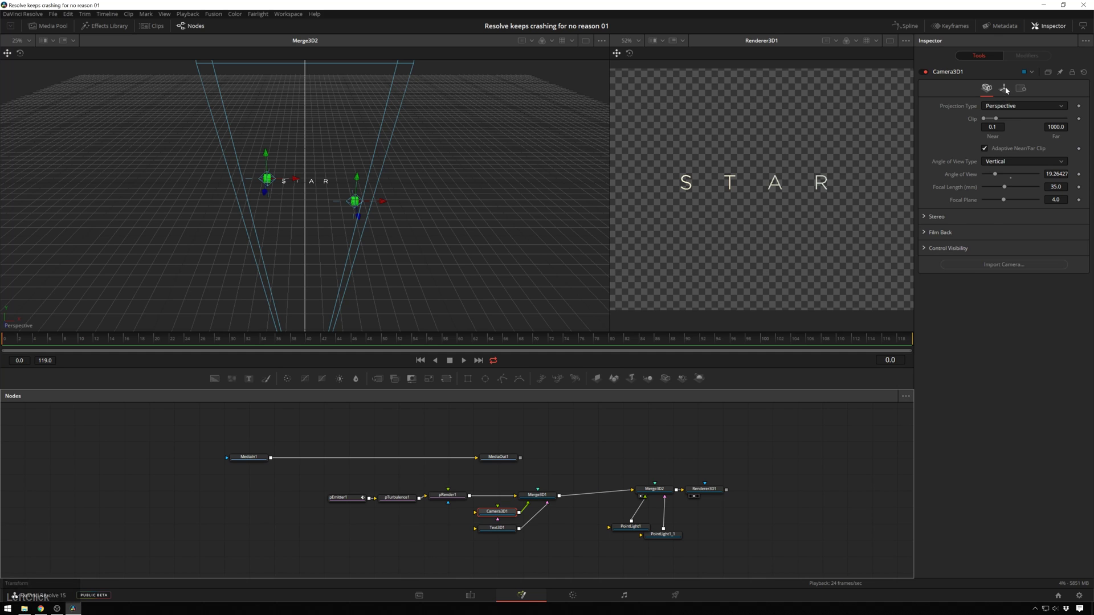
click(1078, 142)
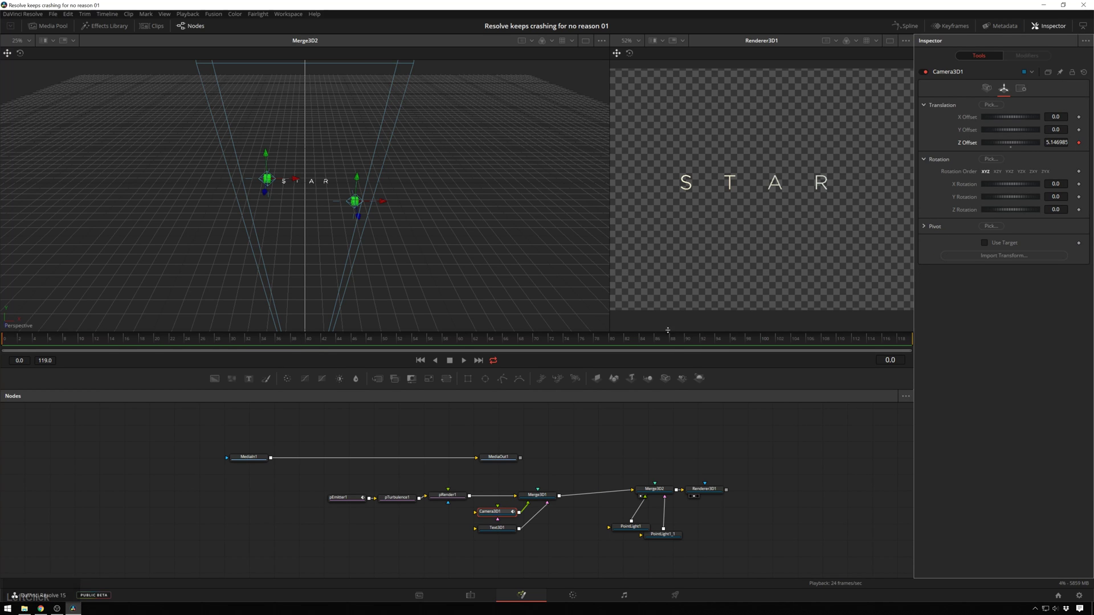
- Set Camera3D1's Z Offset to 3.7 at frame 90, then widen the Renderer3D1 viewer and scrub to frame 17
click(684, 341)
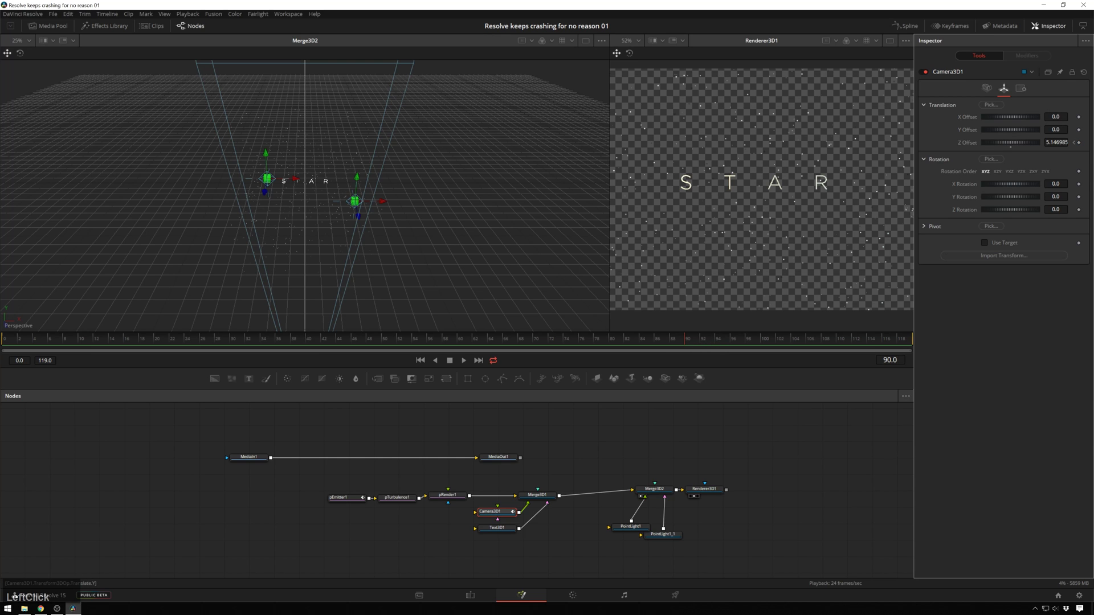
drag(999, 142, 996, 146)
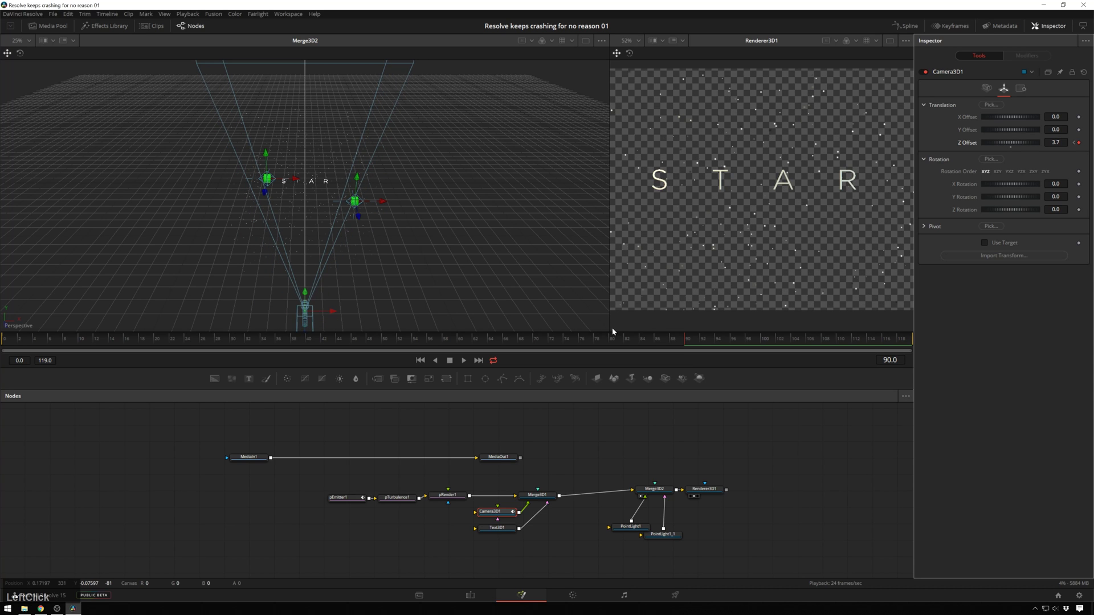
drag(609, 331, 442, 332)
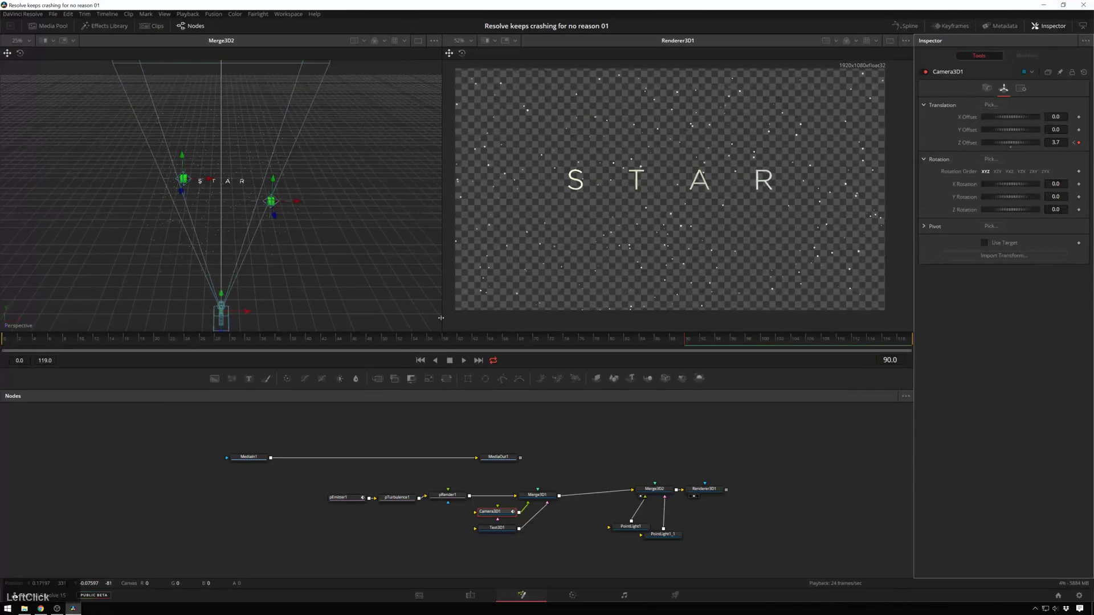
drag(677, 345, 135, 341)
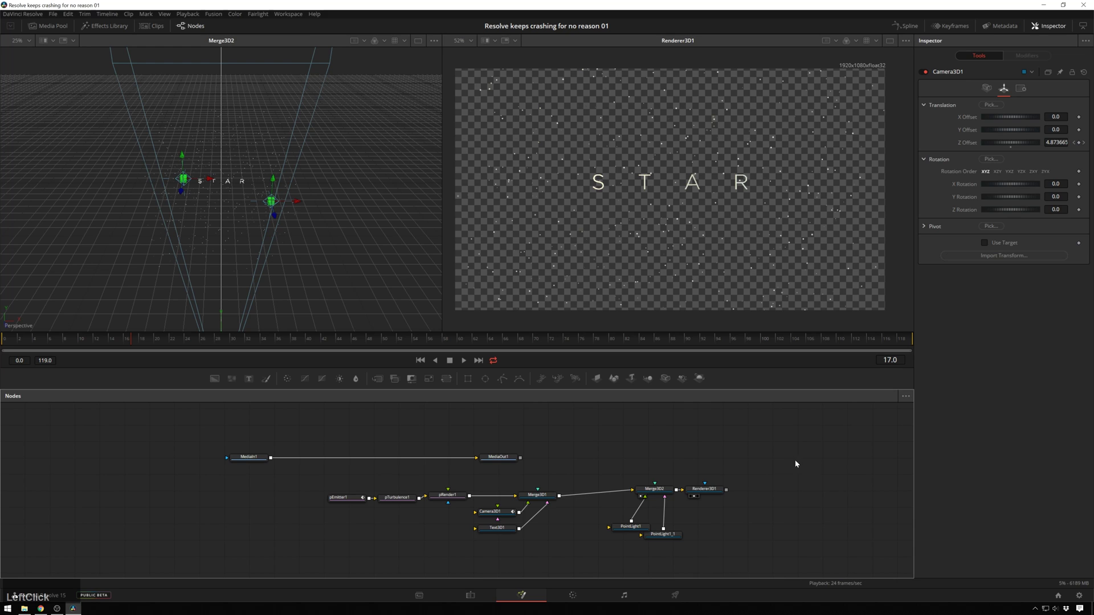
- Add a Background node to the Renderer3D1 output
click(713, 491)
key(shift+space)
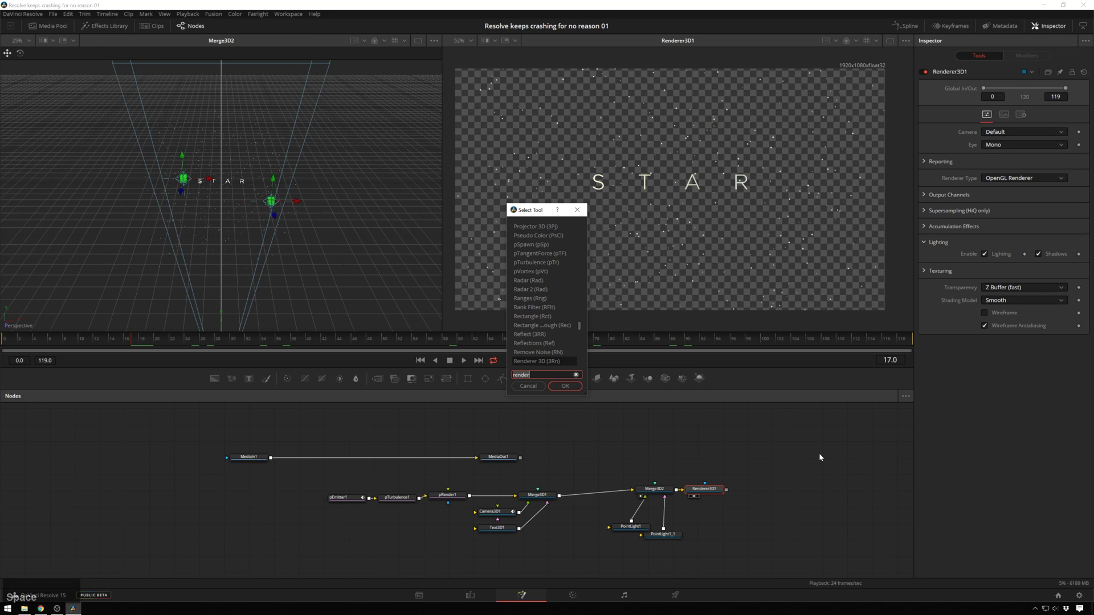
text(back)
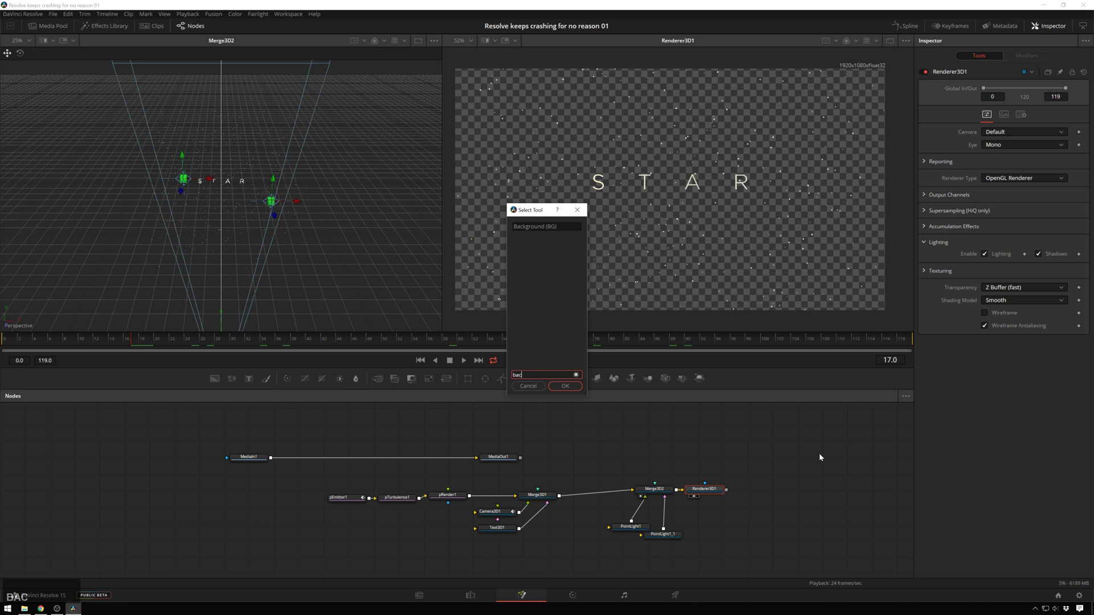
key(Return)
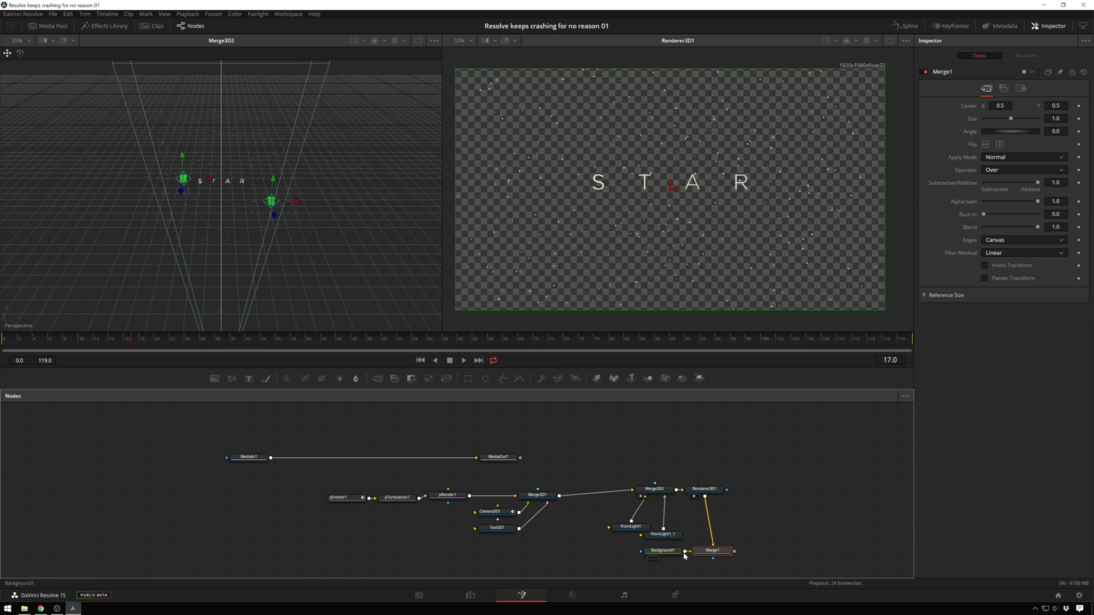
- Place Merge1 after Renderer3D1 with Background1 below it, and show Merge1 in the second viewer
drag(709, 550, 783, 490)
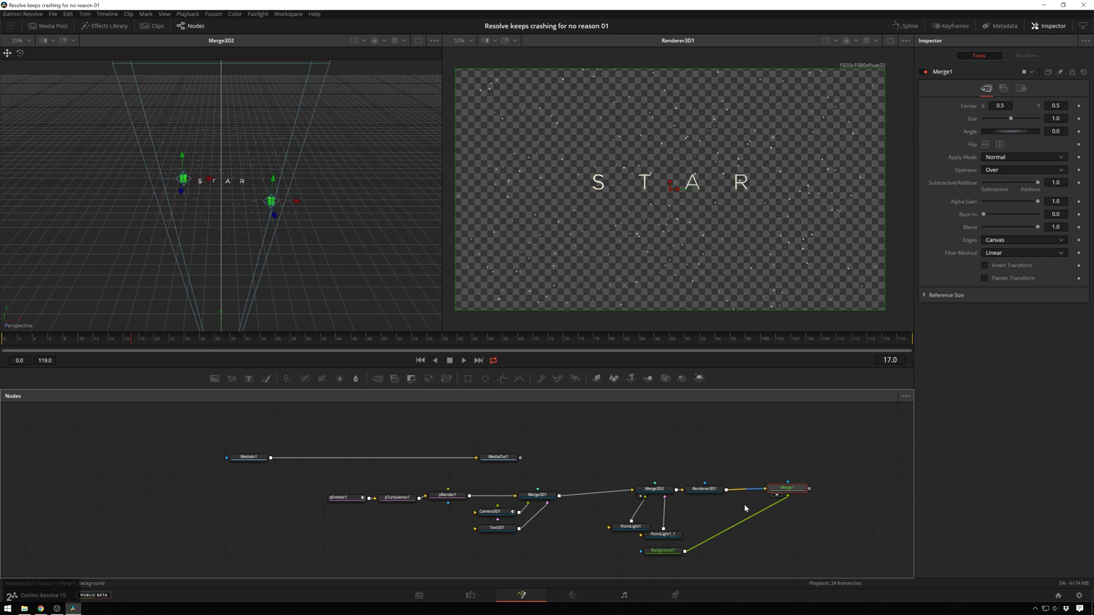
key(2)
click(672, 552)
drag(673, 554, 748, 536)
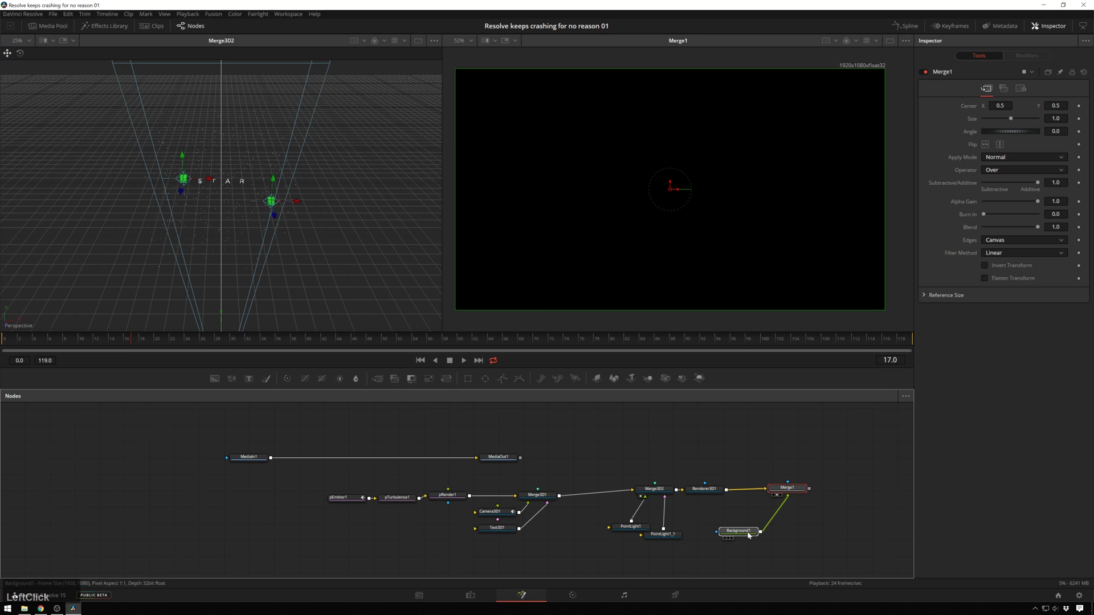
- Swap Merge1's foreground and background inputs so the rendered title sits over the black background
click(787, 487)
key(ctrl+t)
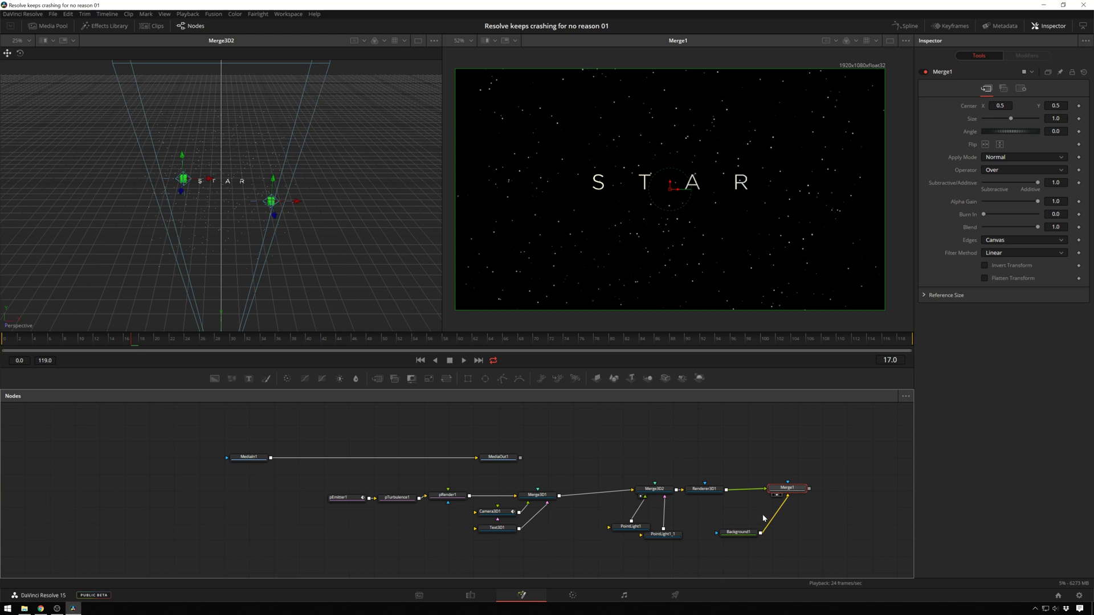
click(800, 499)
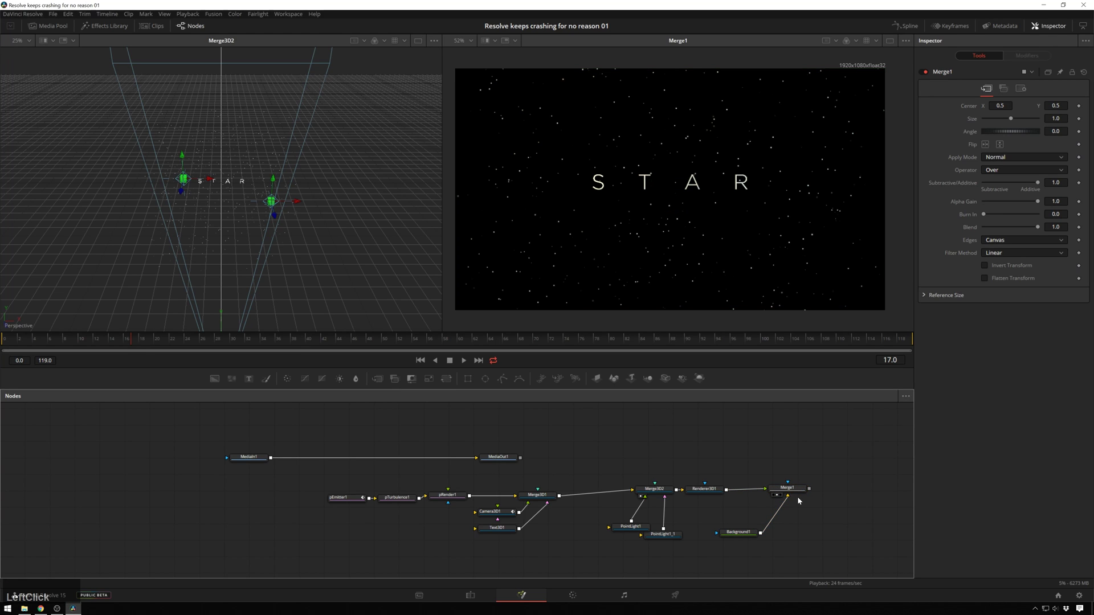
- Add a Glow node after Merge1
click(795, 491)
key(ctrl+space)
text(bac)
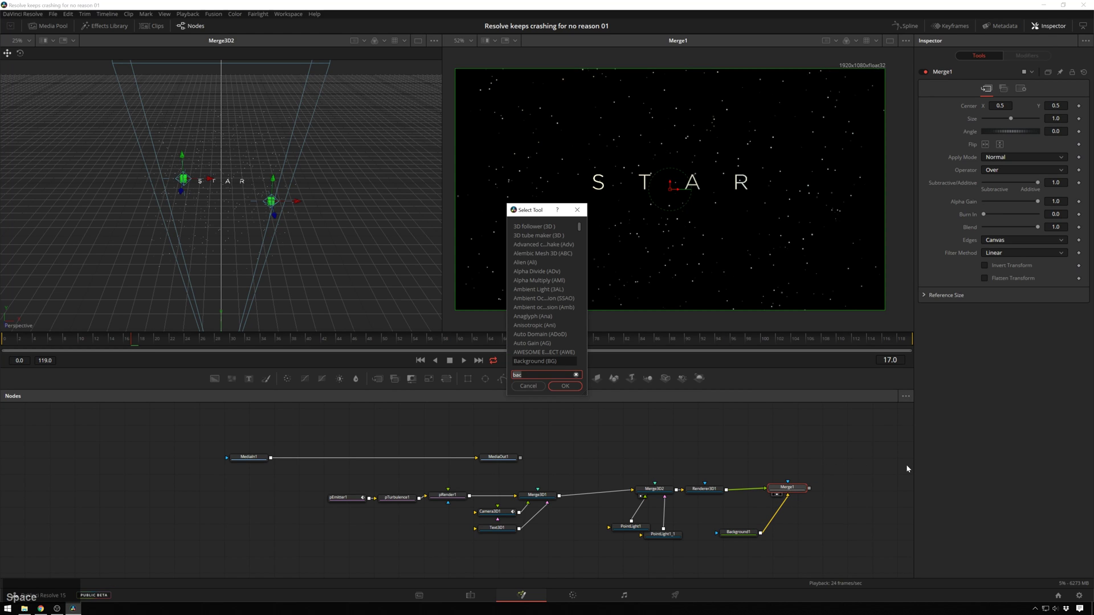
key(BackSpace)
key(BackSpace)
key(BackSpace)
text(glow)
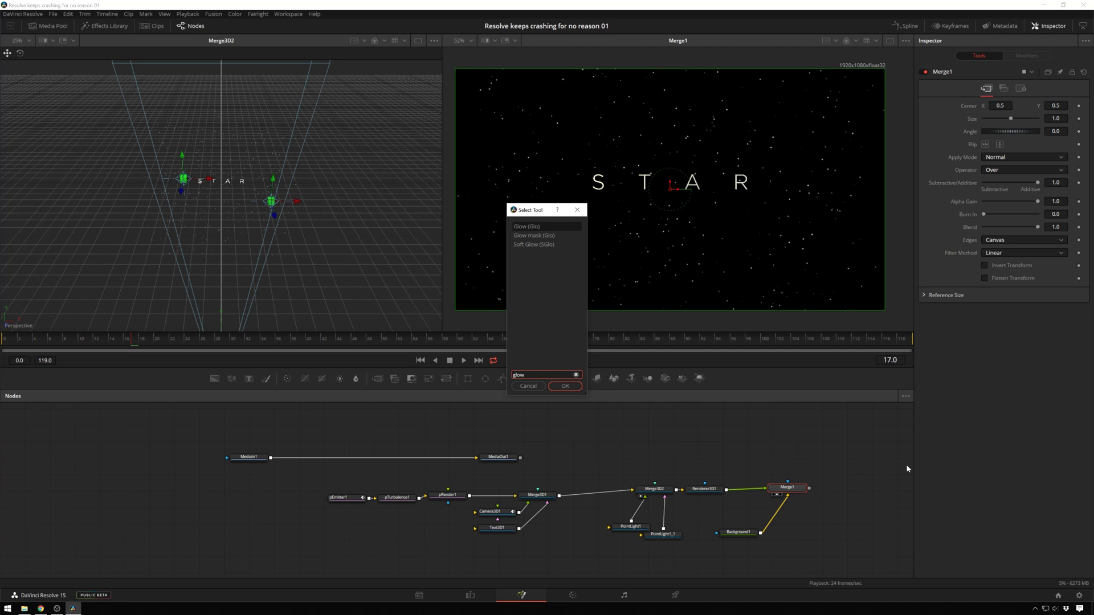
key(Return)
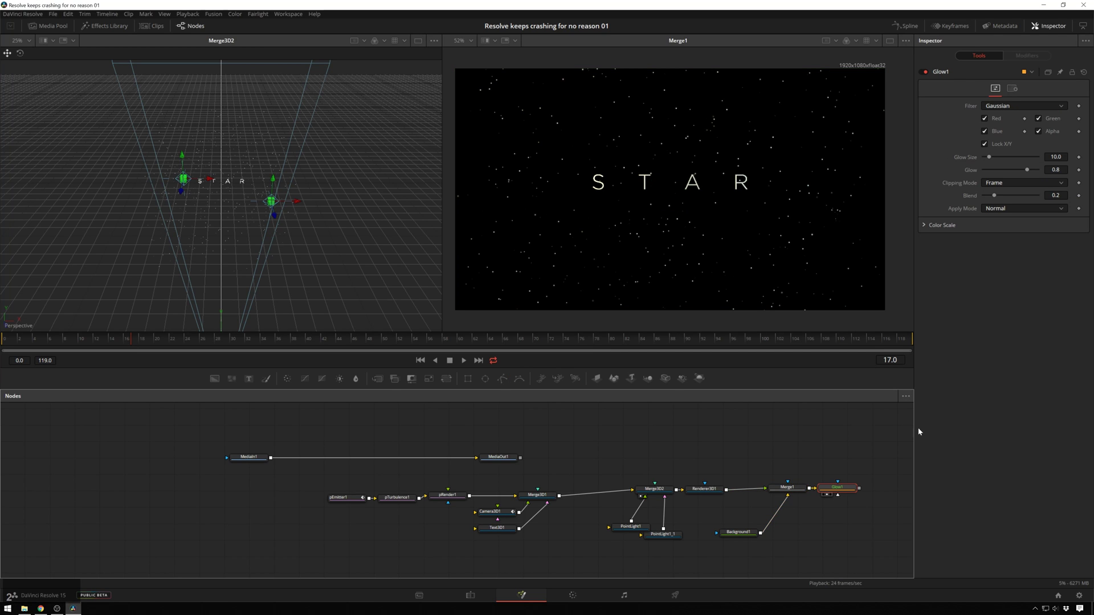
- Show Glow1 in the second viewer and set its Glow Size to 2.4 and Glow to about 0.7
key(2)
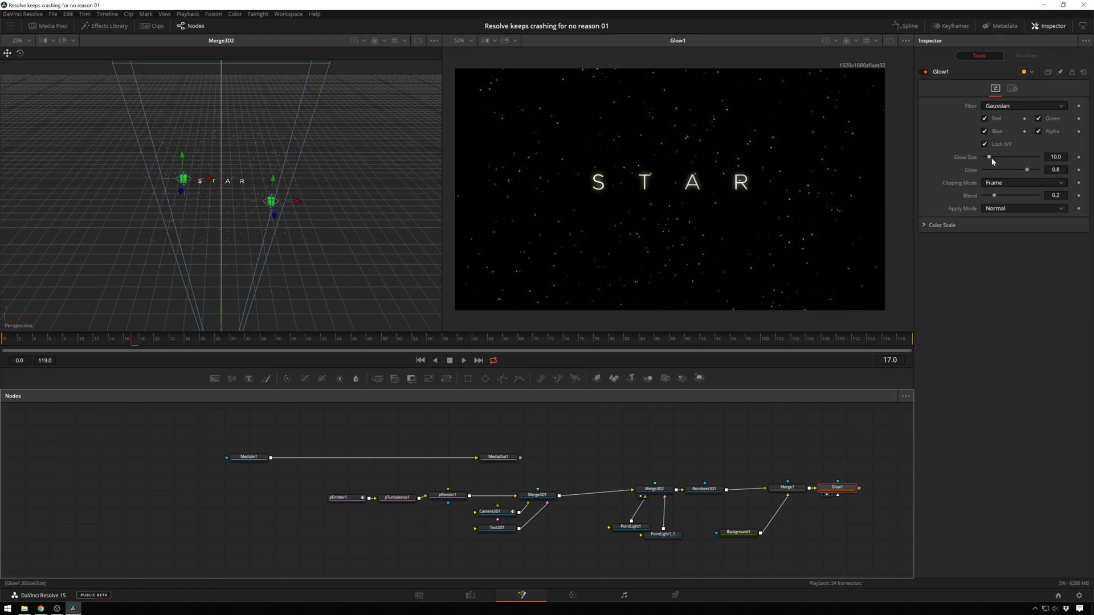
drag(989, 157, 984, 158)
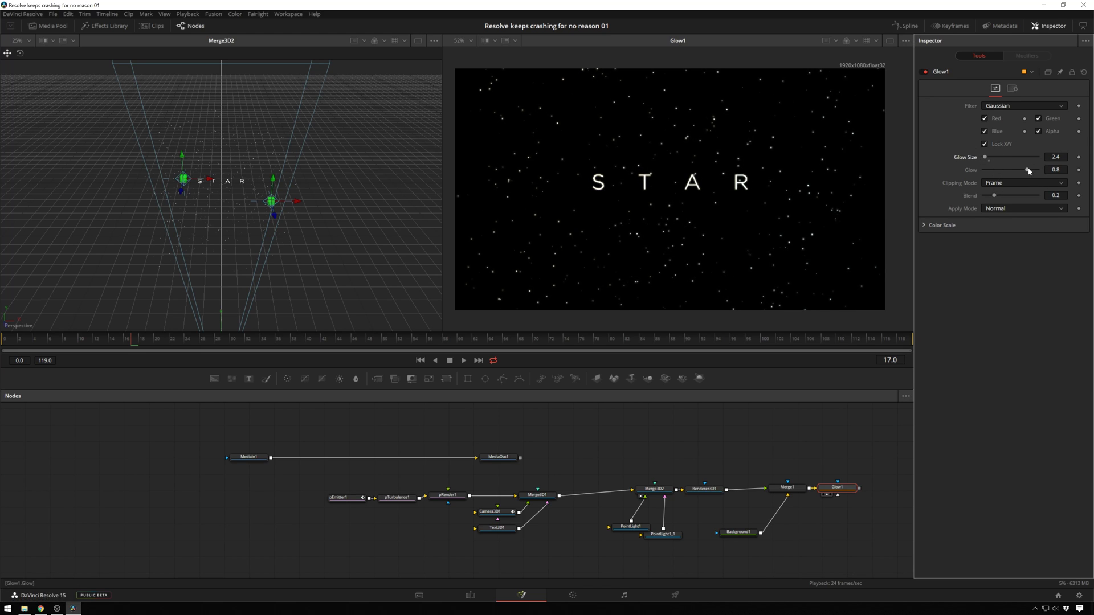
drag(1028, 170, 1026, 170)
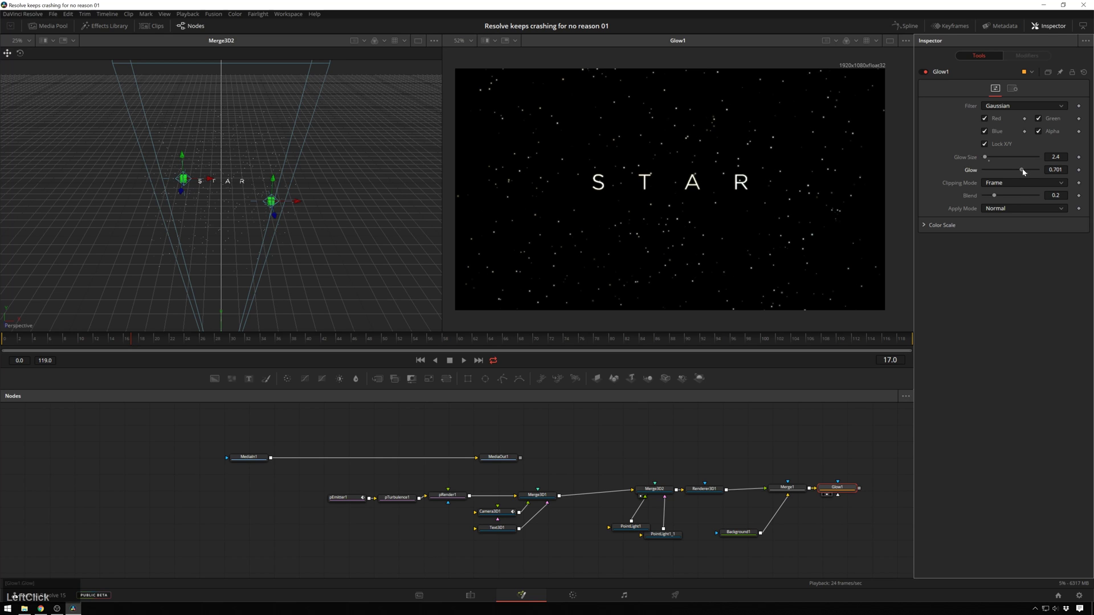
- Add a Chromatic Aberration node after Glow1
drag(822, 544, 634, 541)
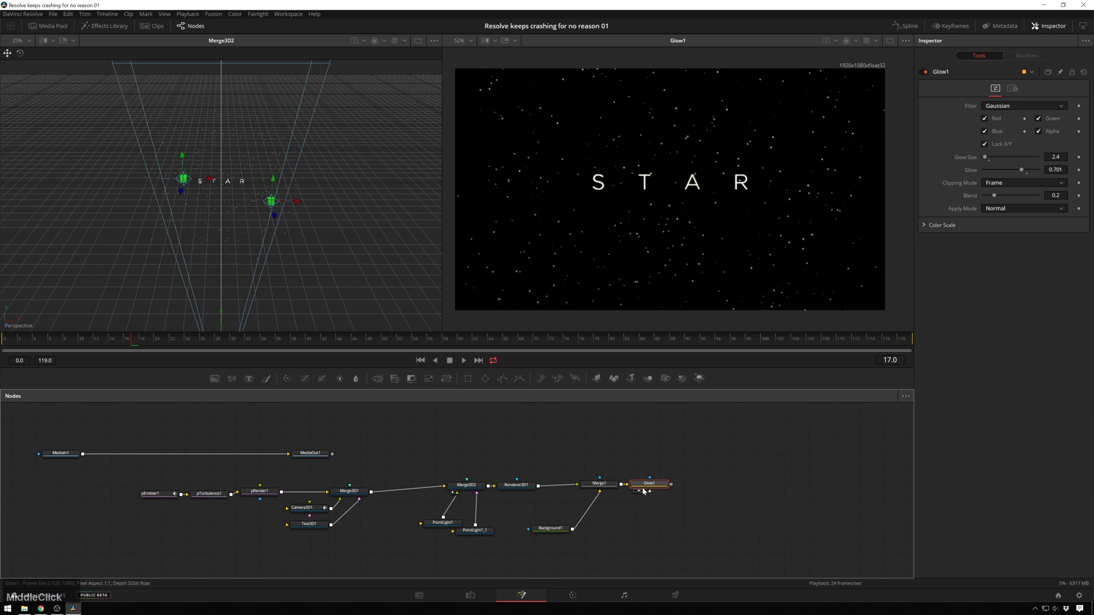
key(ctrl+space)
text(glow)
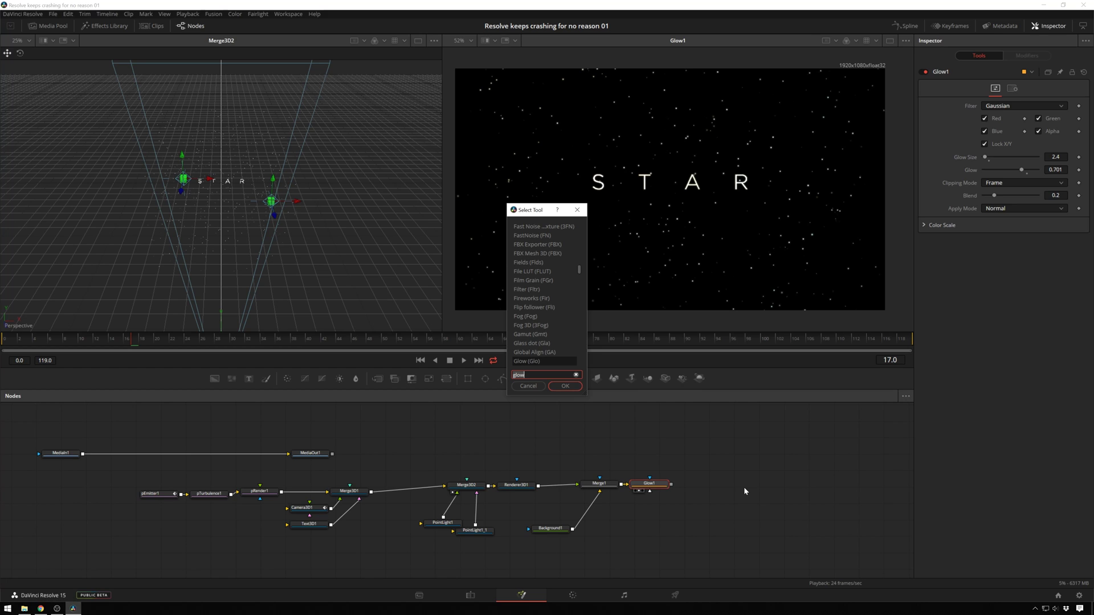
text(ch)
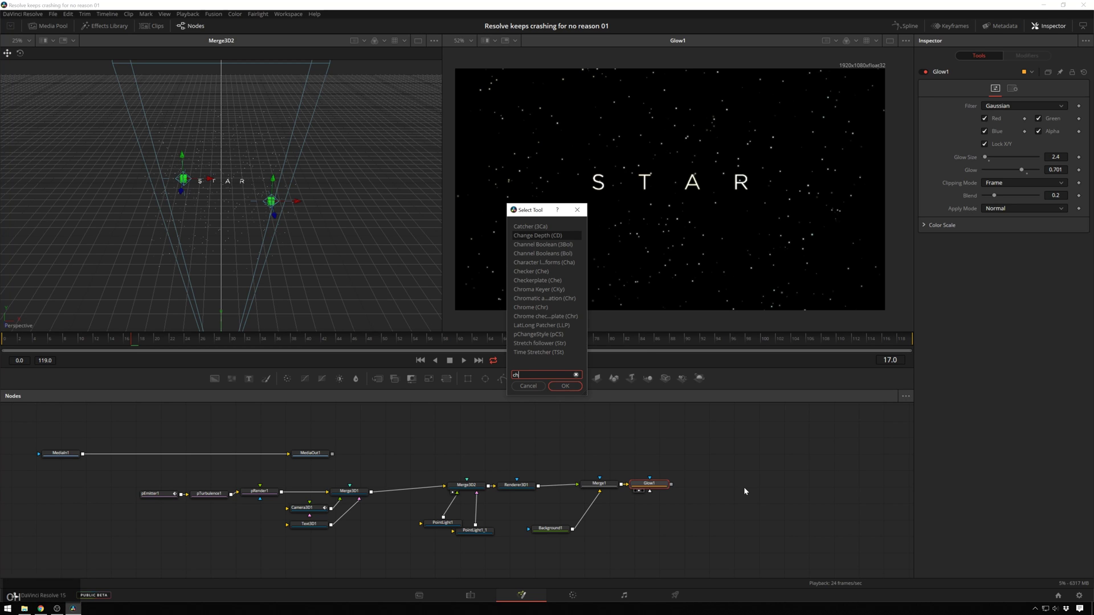
text(rom)
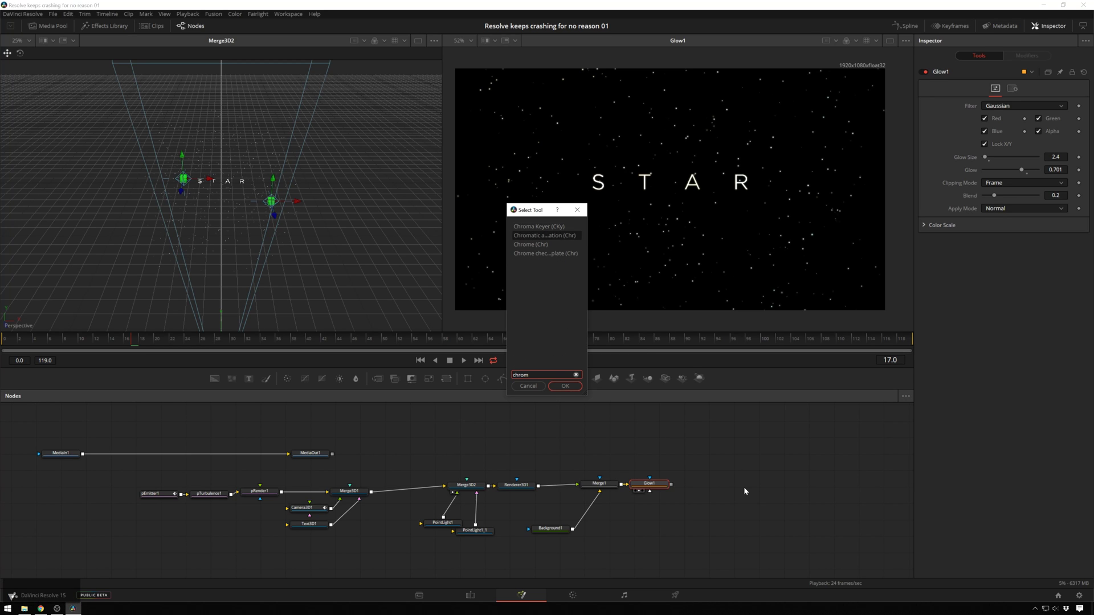
key(Return)
- Show the ChromaticAberration output in the second viewer and set its Chromatic Aberration amount to 0.005
key(2)
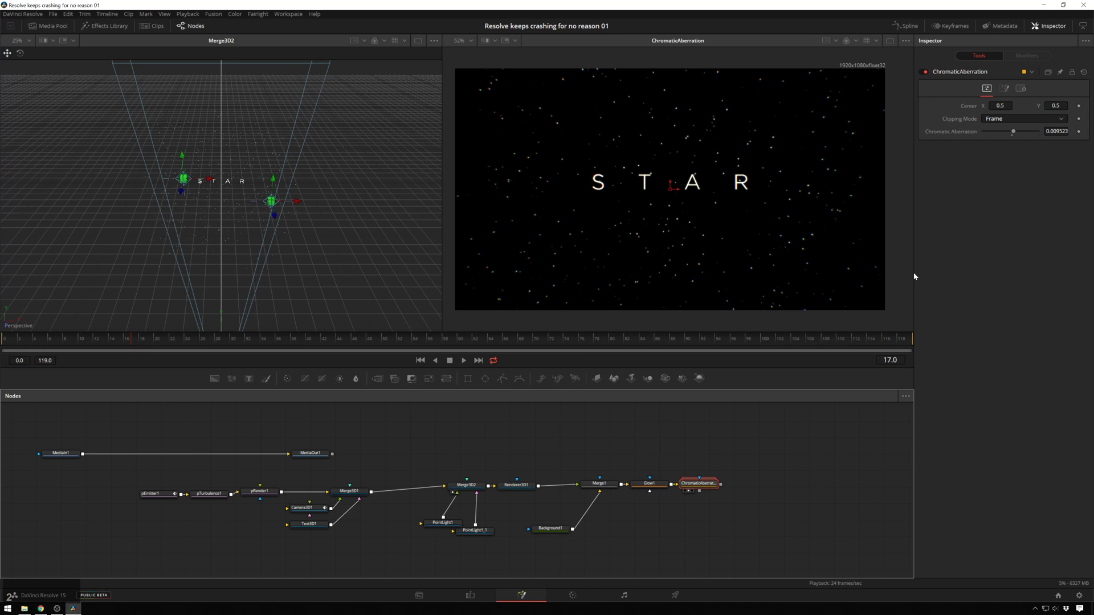
click(1014, 132)
drag(1014, 130, 1013, 132)
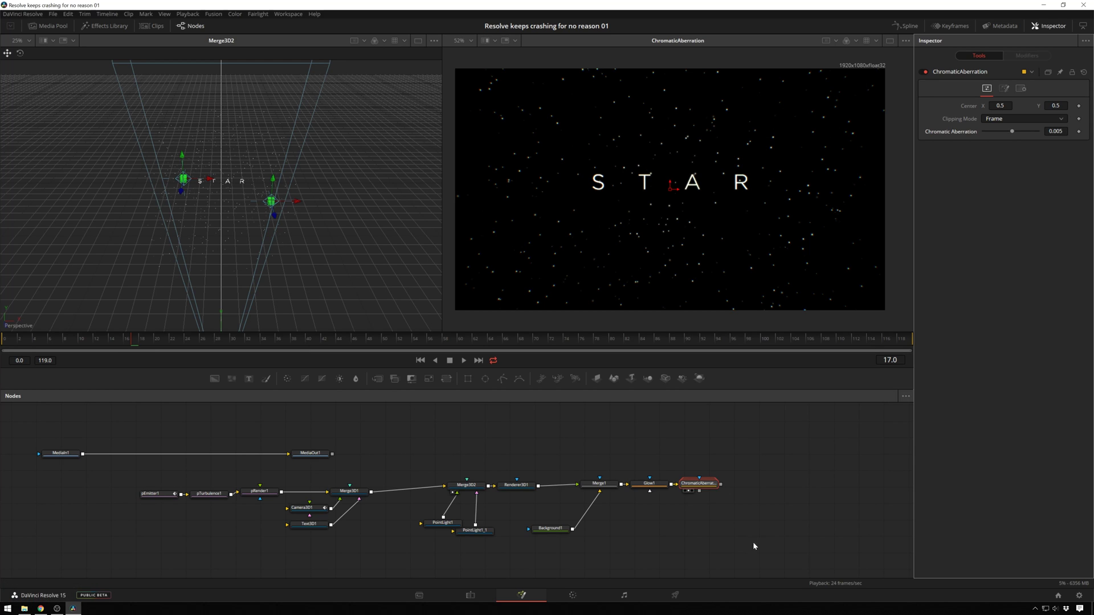
click(798, 467)
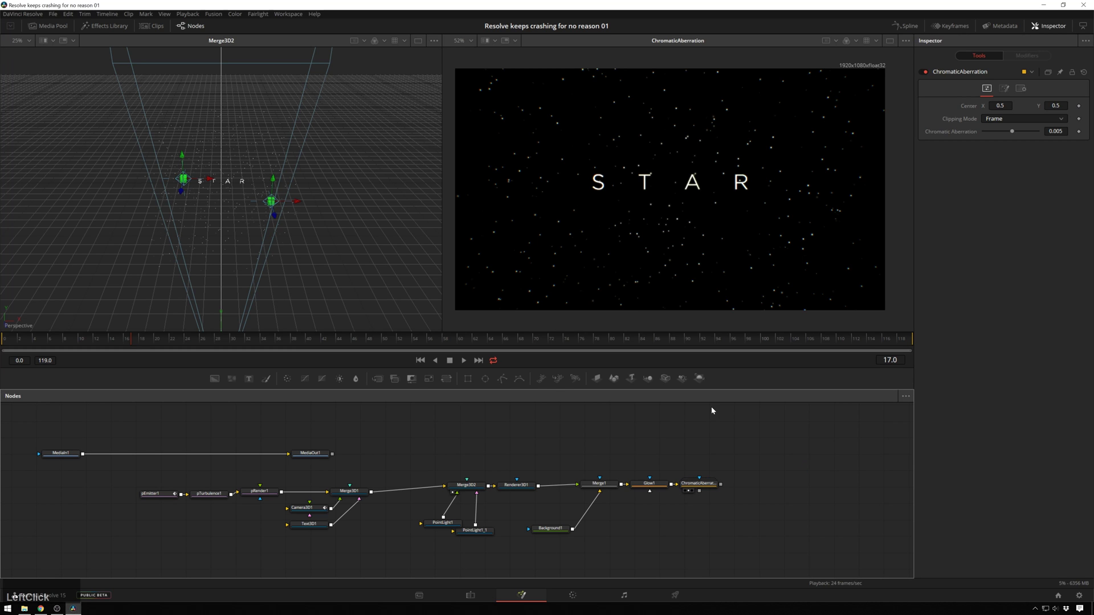